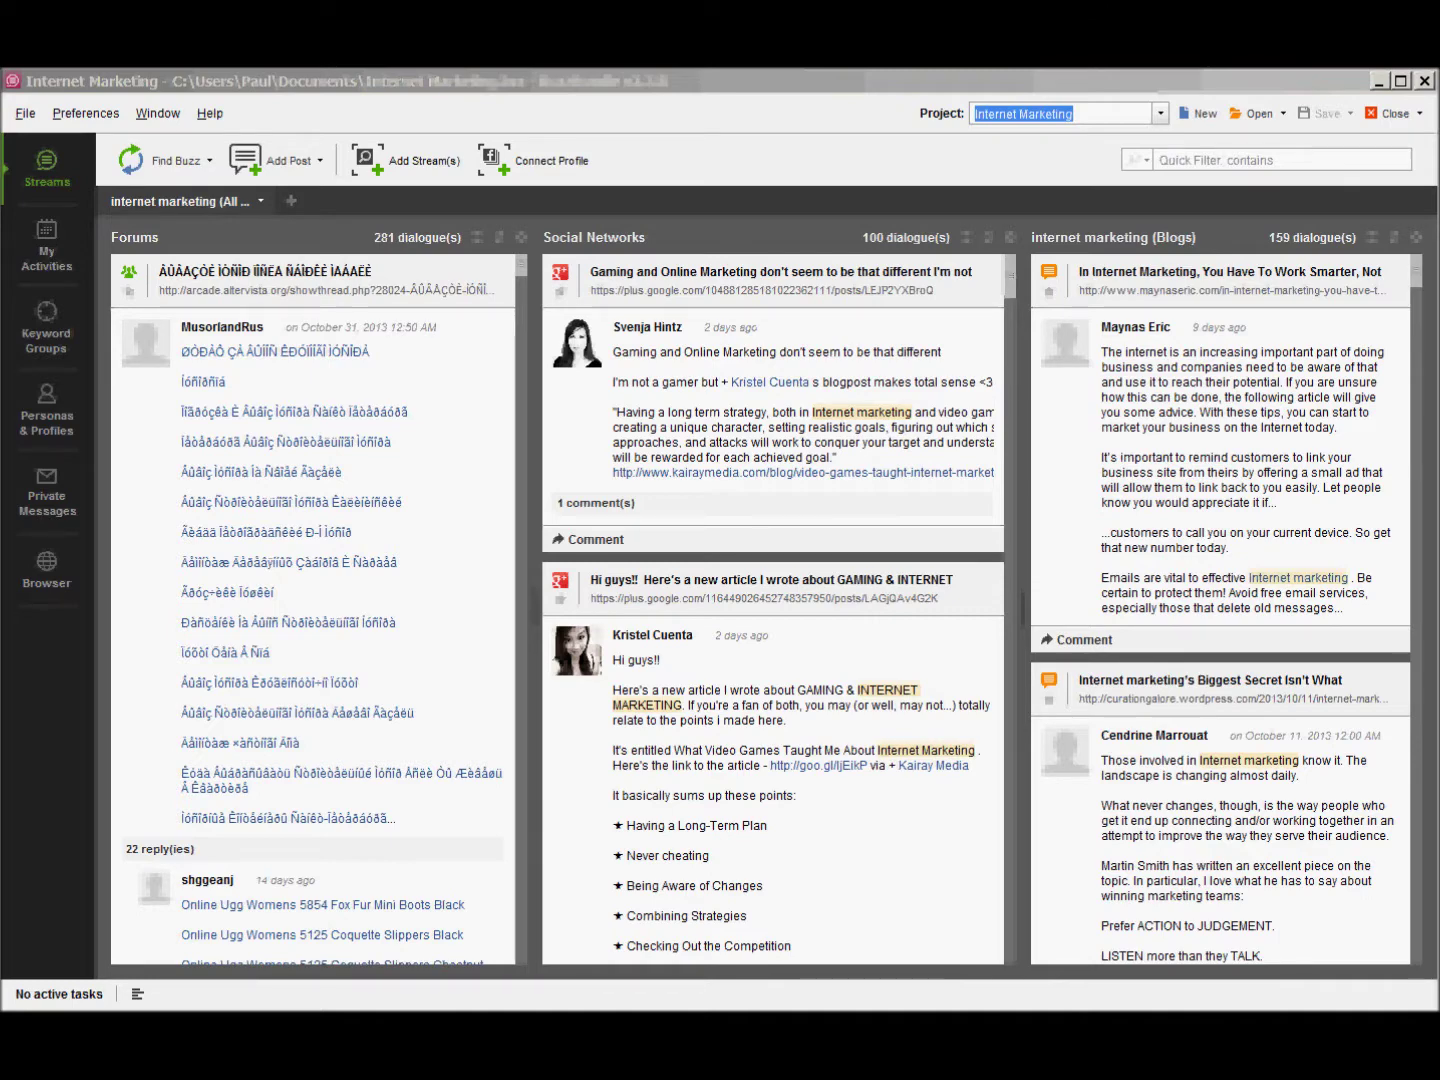
Create a new empty project and bring up Add Keyword Group through Add Stream(s)
{"action": "left_click", "coordinate": [1195, 115]}
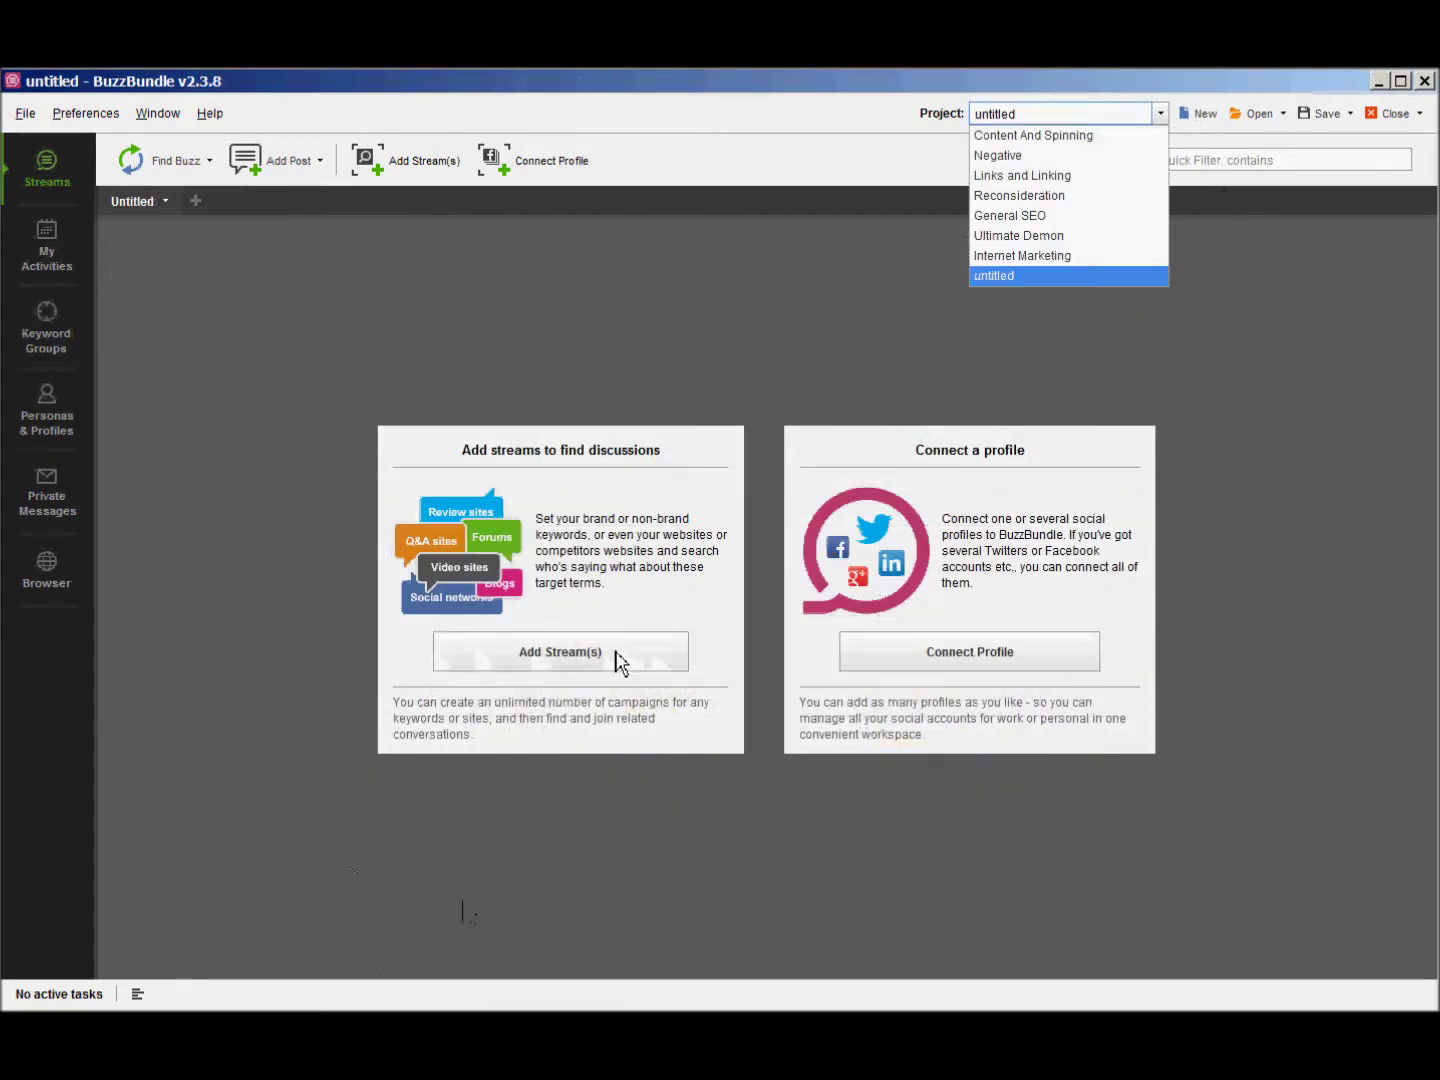
{"action": "left_click", "coordinate": [617, 652]}
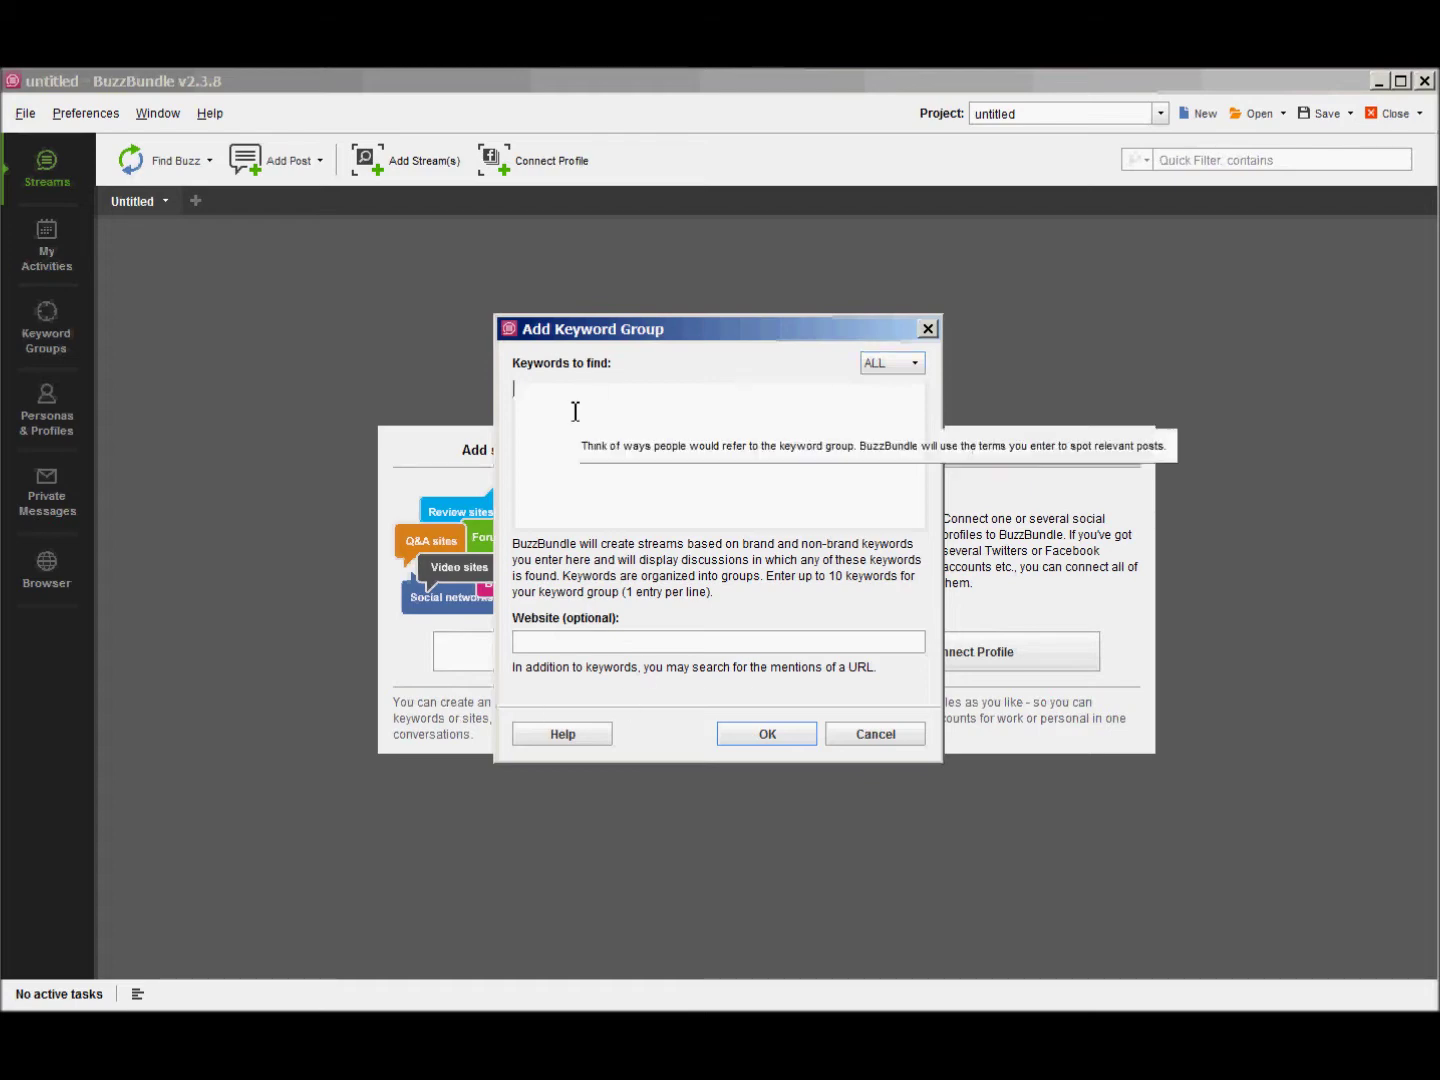
Enter motorbikes, cycles and scooters as keywords and browse the search-language list
{"action": "type", "text": "torbi"}
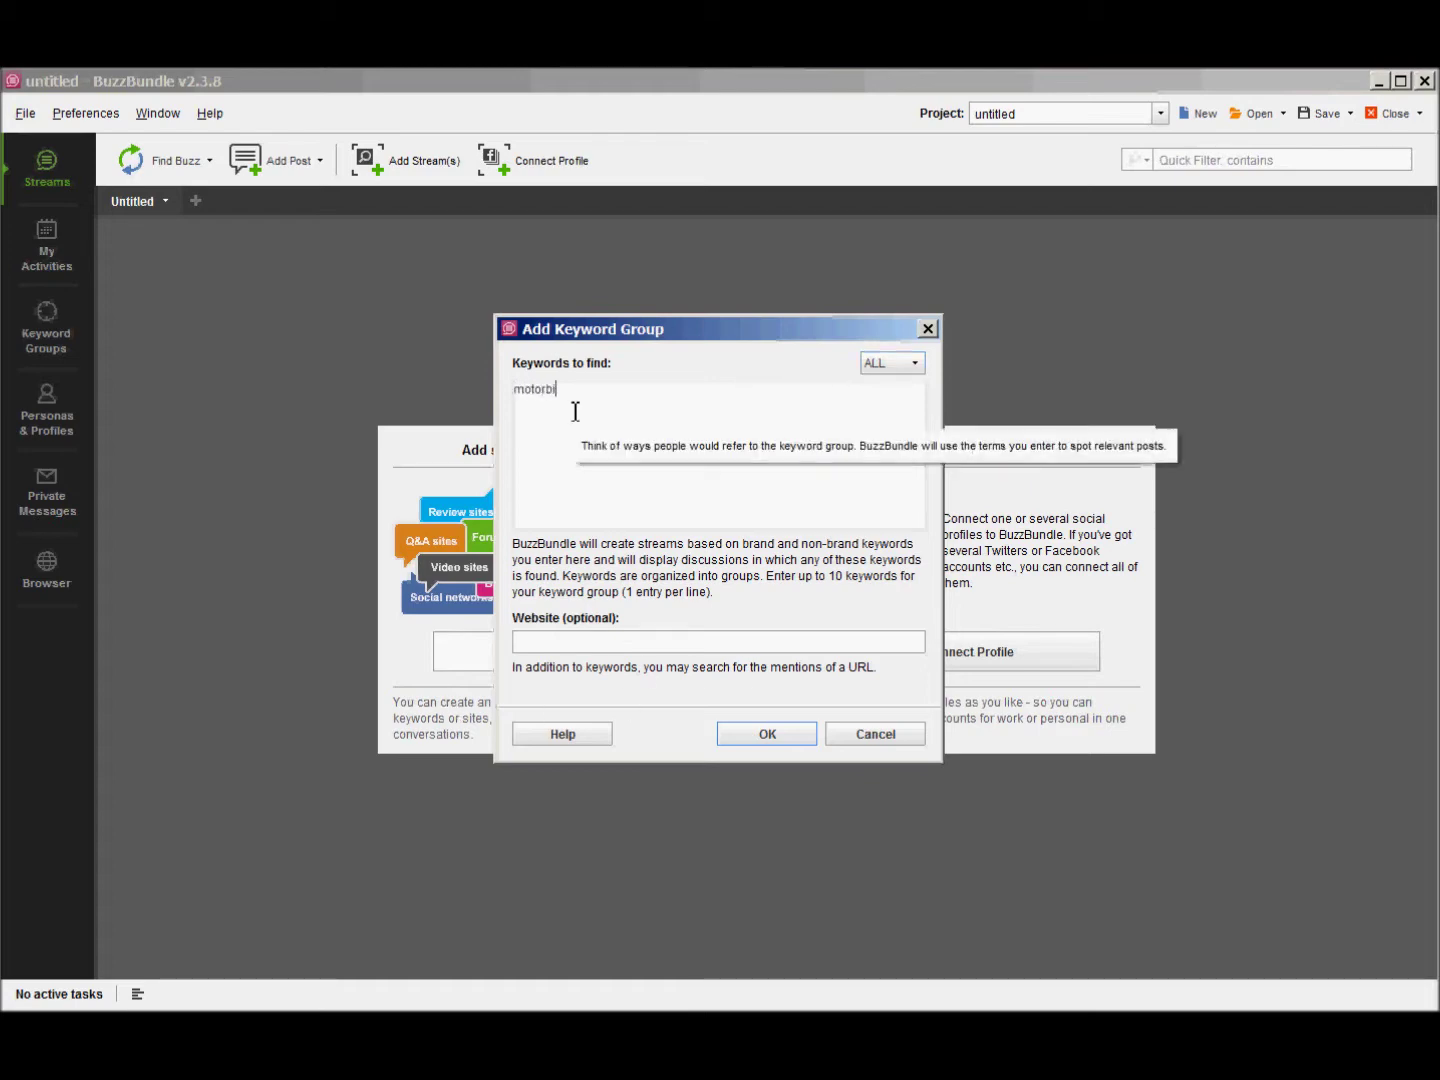
{"action": "type", "text": "kes "}
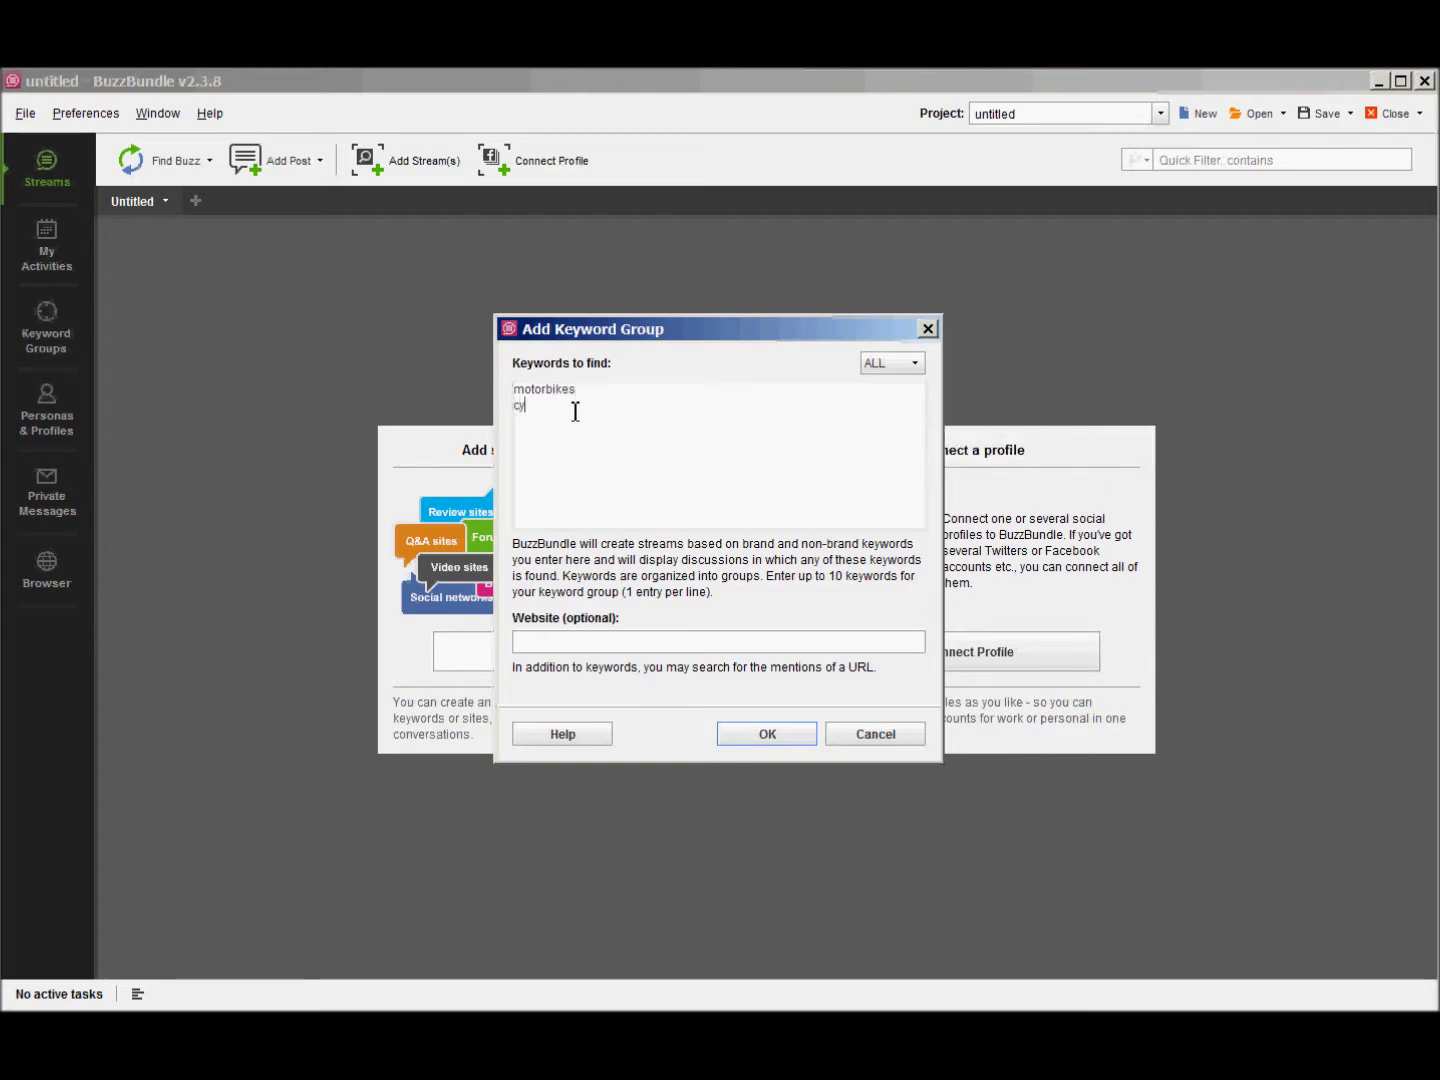
{"action": "type", "text": "cycles "}
{"action": "type", "text": "scooters"}
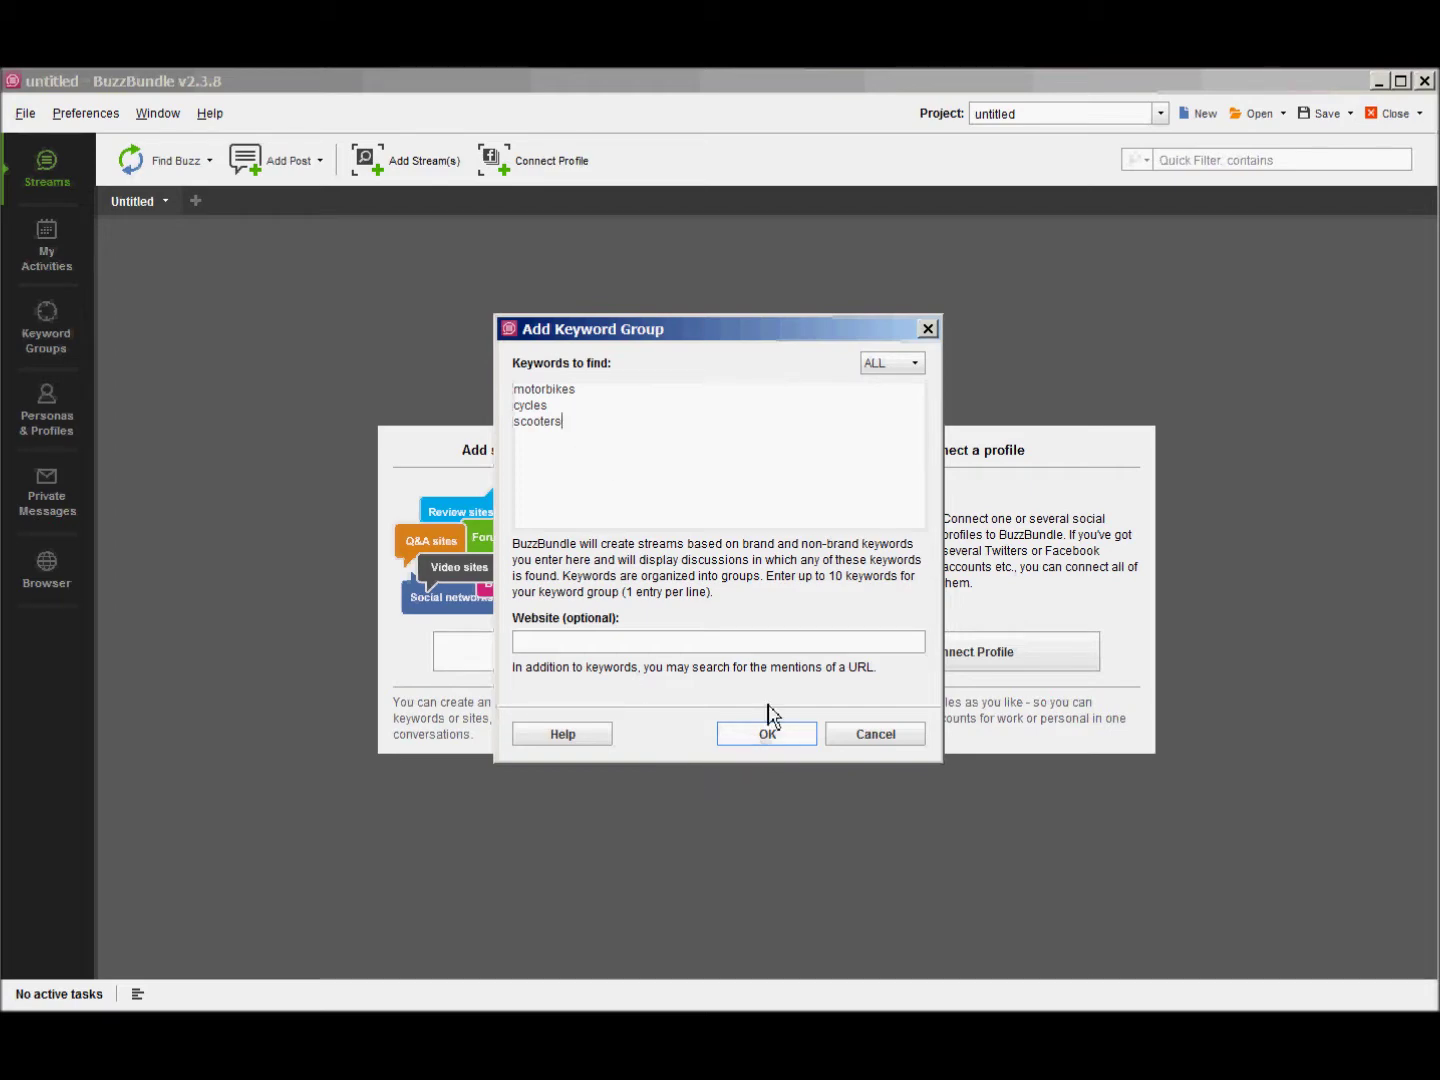
{"action": "left_click", "coordinate": [915, 364]}
{"action": "mouse_move", "coordinate": [918, 388]}
{"action": "left_mouse_down"}
{"action": "mouse_move", "coordinate": [926, 485]}
{"action": "mouse_move", "coordinate": [918, 420]}
{"action": "left_mouse_up"}
Restrict the motorbikes keyword search to English
{"action": "left_click", "coordinate": [859, 419]}
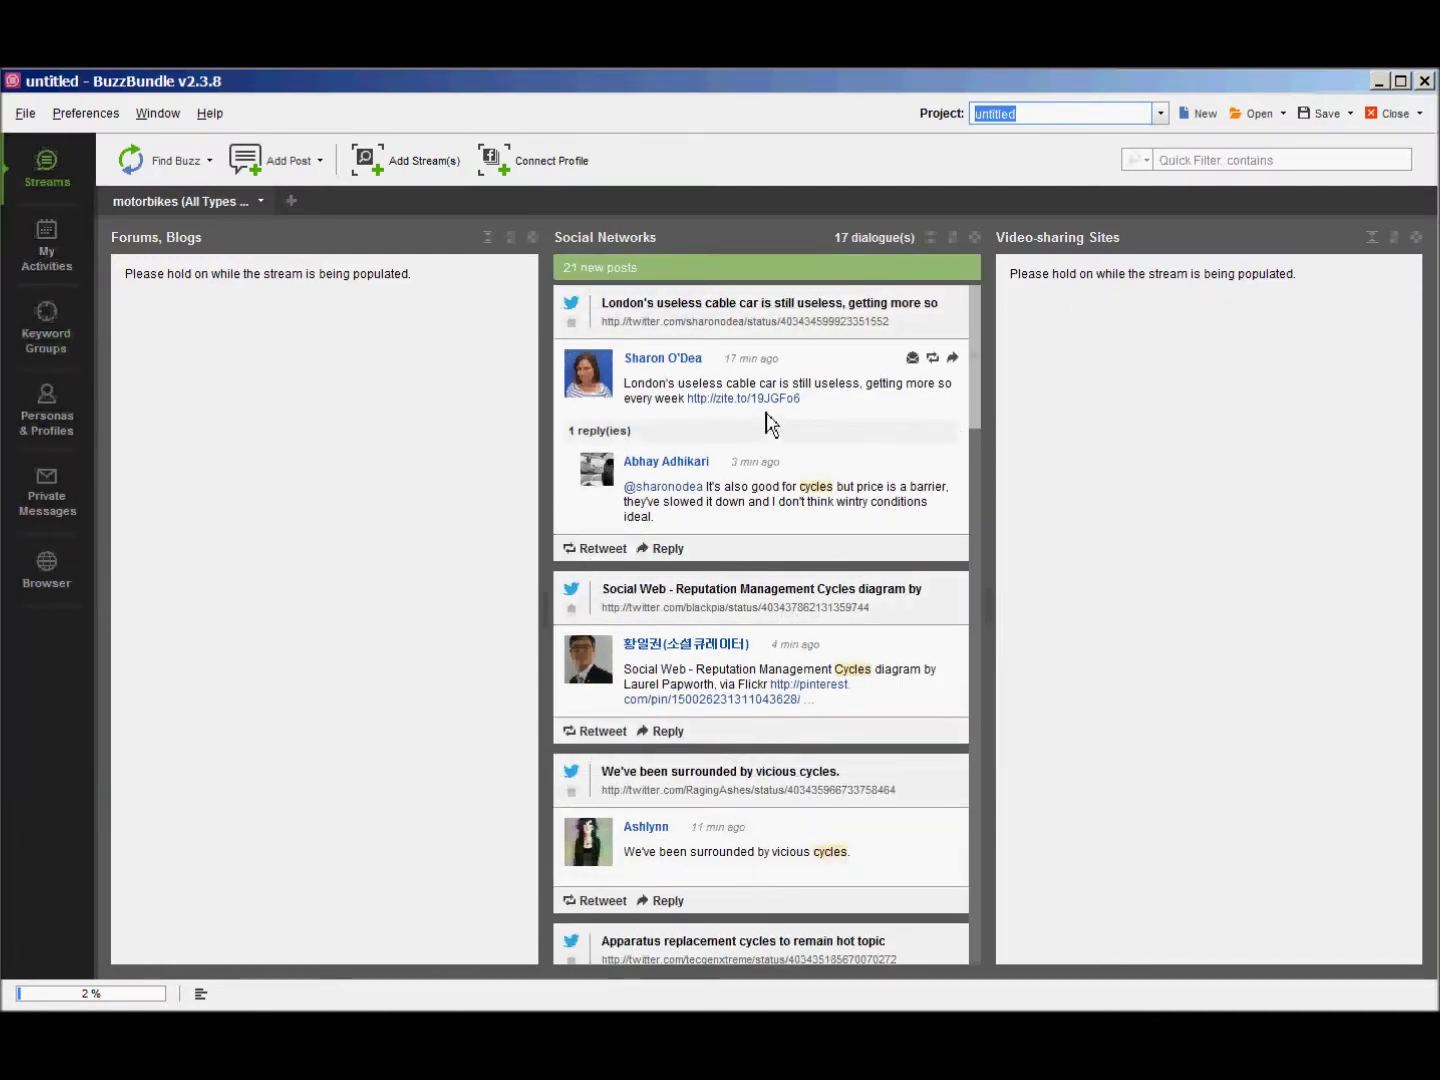
Reset the Social Networks stream from its gear menu so it repopulates
{"action": "left_click", "coordinate": [972, 241]}
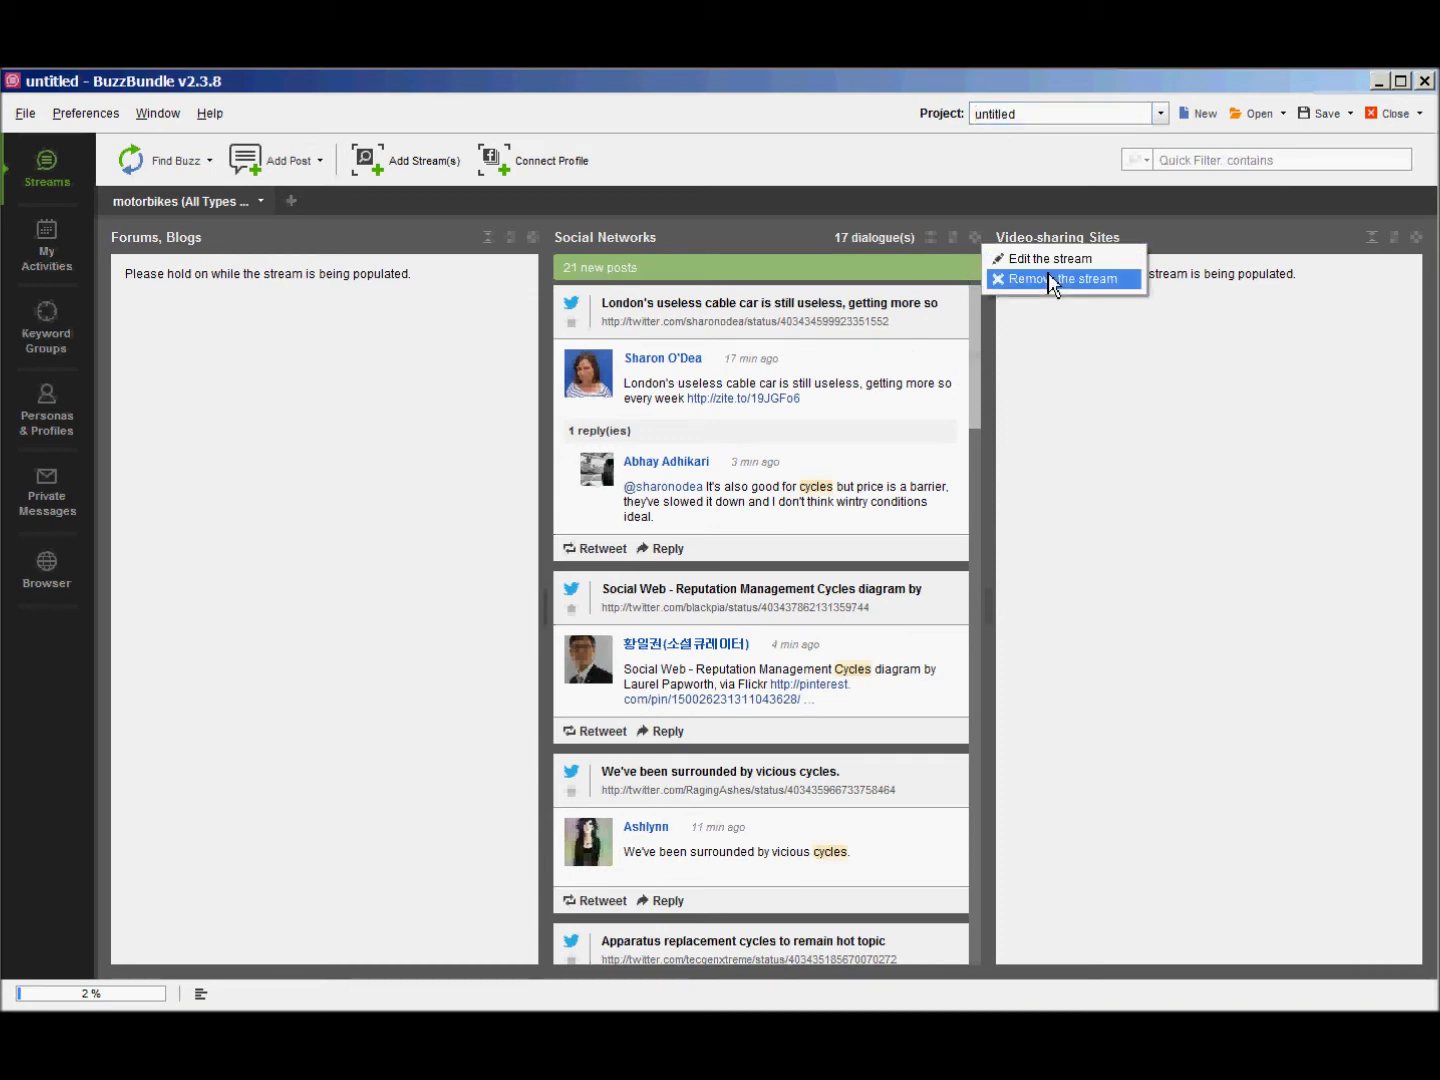
{"action": "left_click", "coordinate": [1050, 280]}
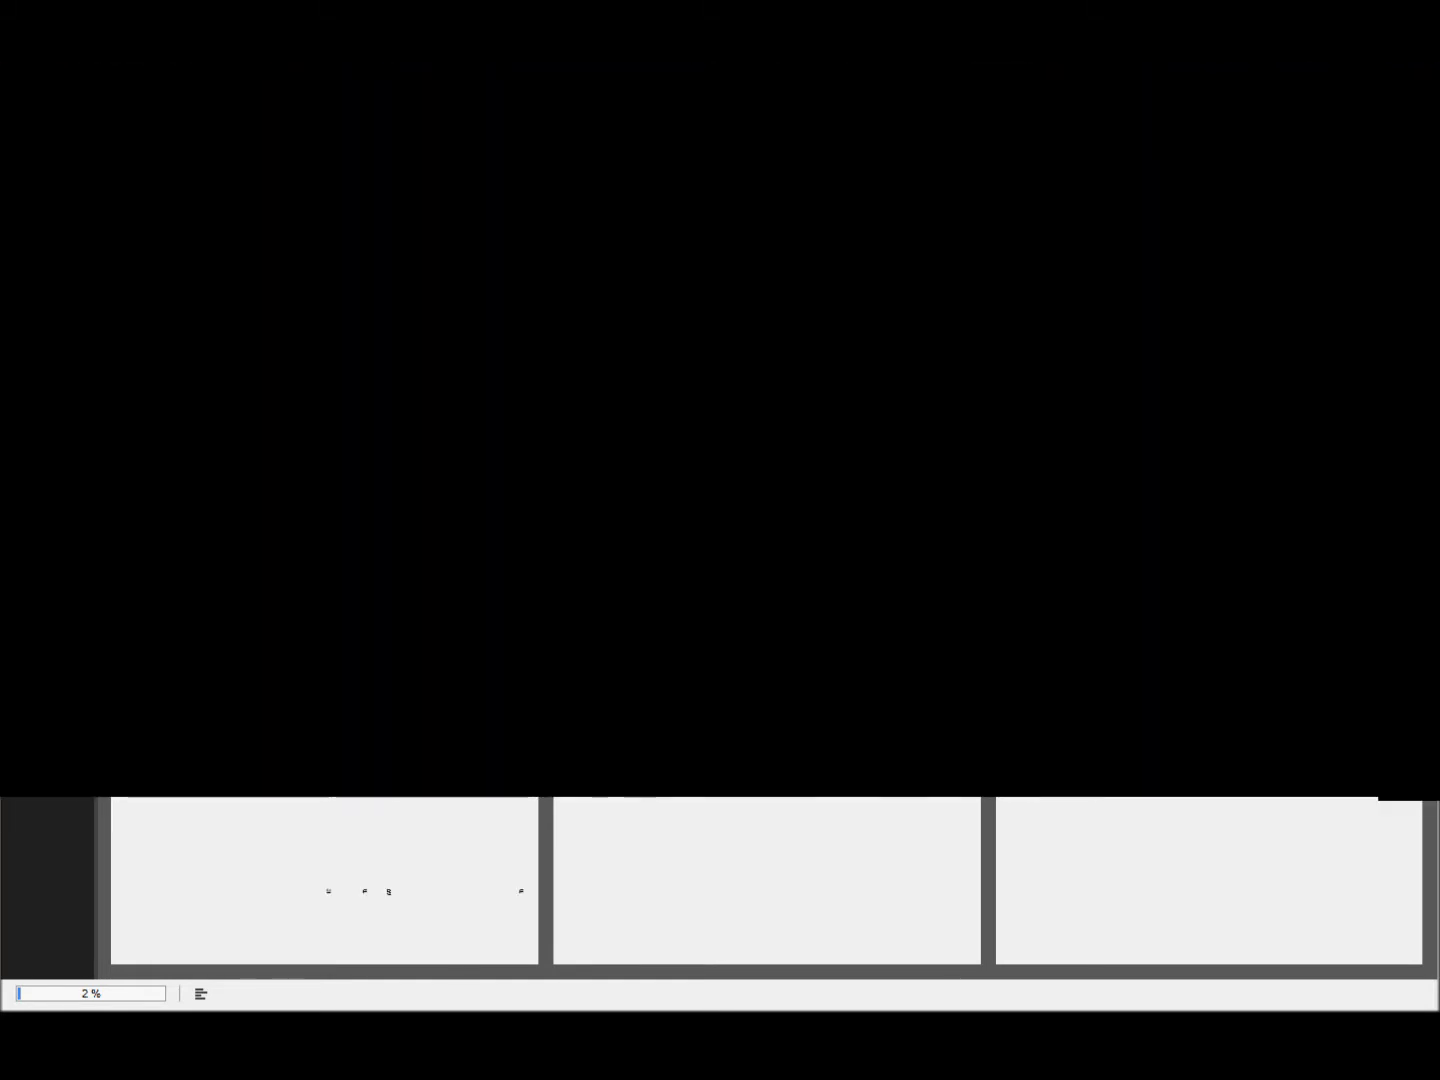
Rename the Forums, Blogs stream to Blogs
{"action": "left_click", "coordinate": [532, 237]}
{"action": "left_click", "coordinate": [572, 257]}
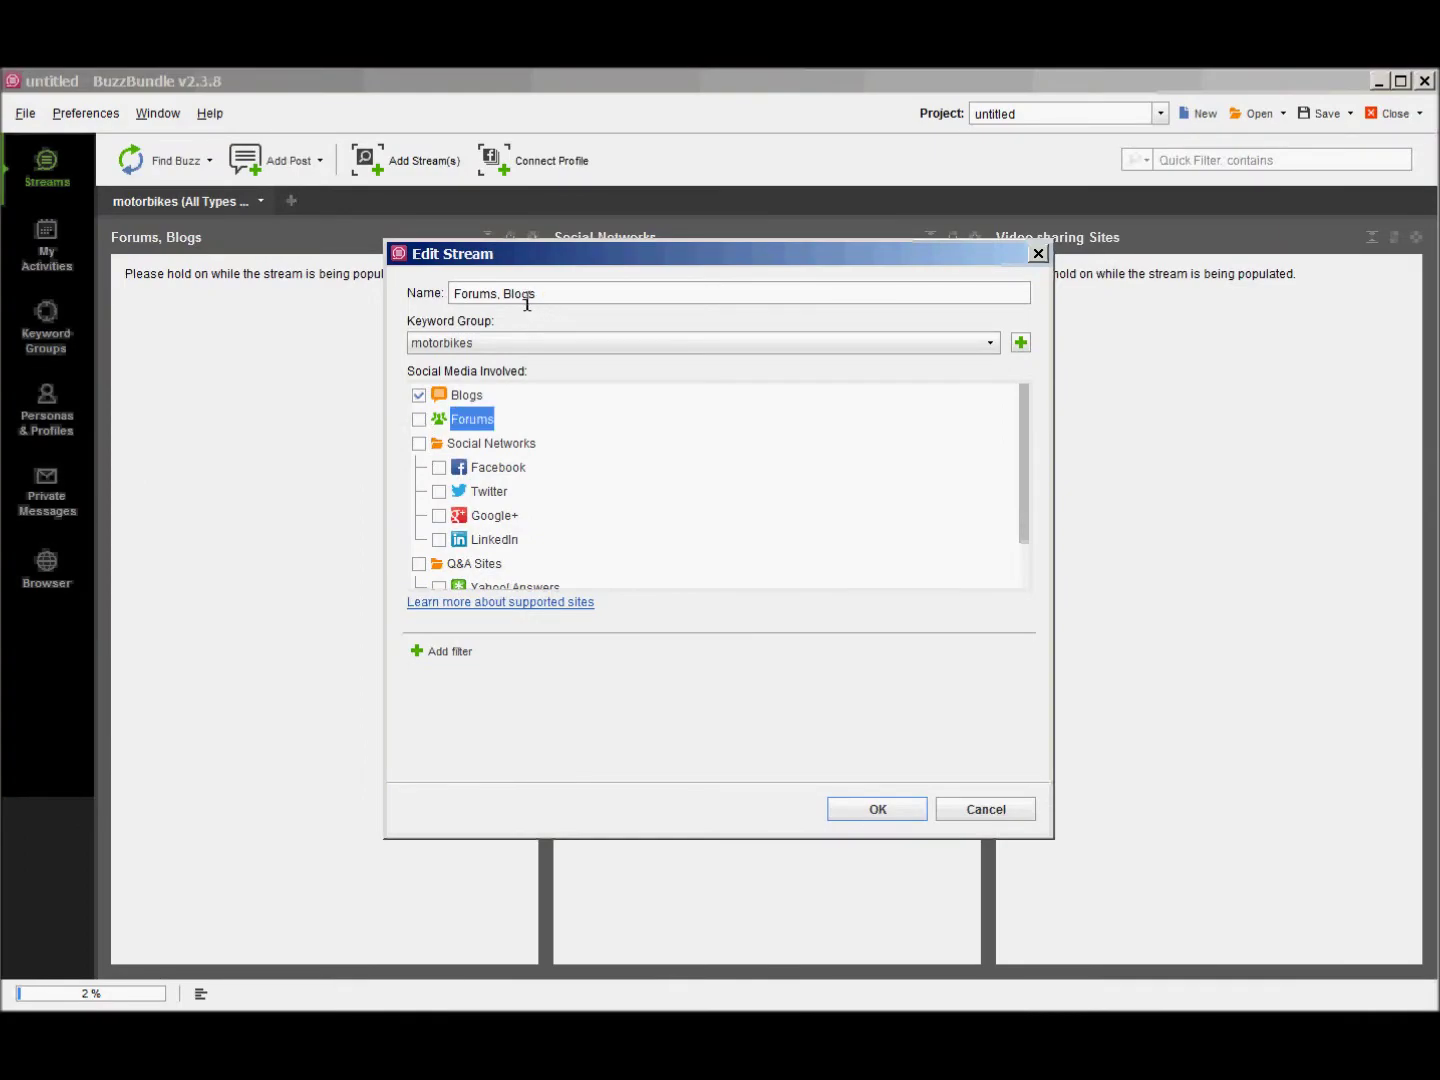
{"action": "left_click", "coordinate": [527, 303]}
{"action": "key", "text": "ctrl+a"}
{"action": "type", "text": "Bl"}
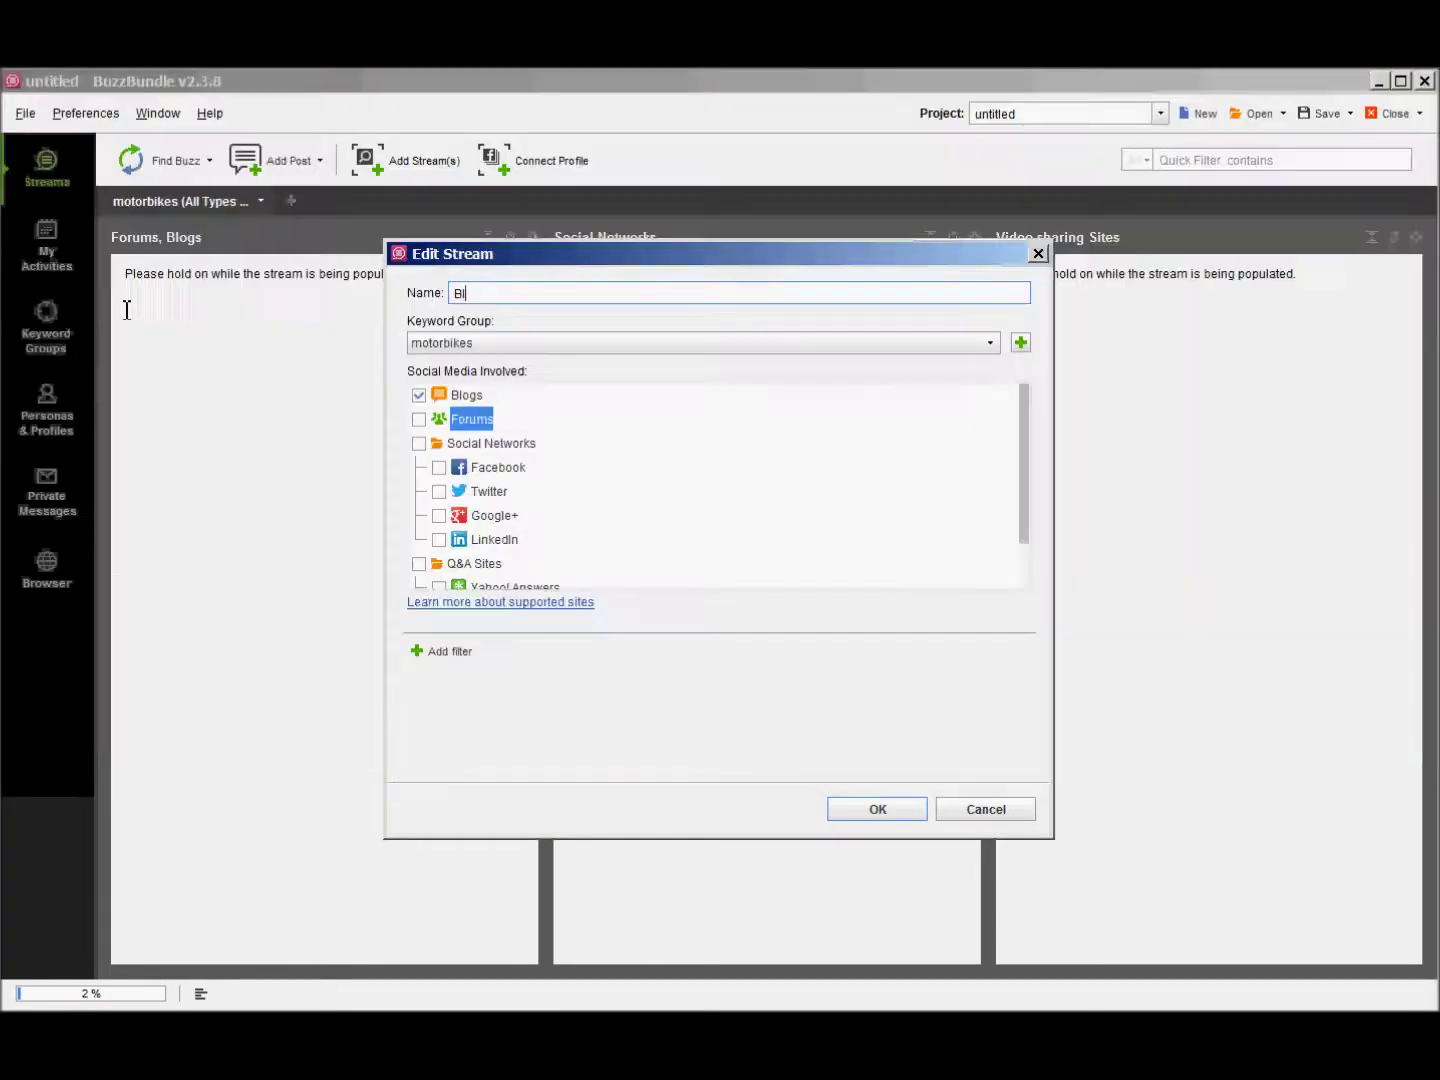
{"action": "type", "text": "ogs"}
{"action": "left_click", "coordinate": [867, 814]}
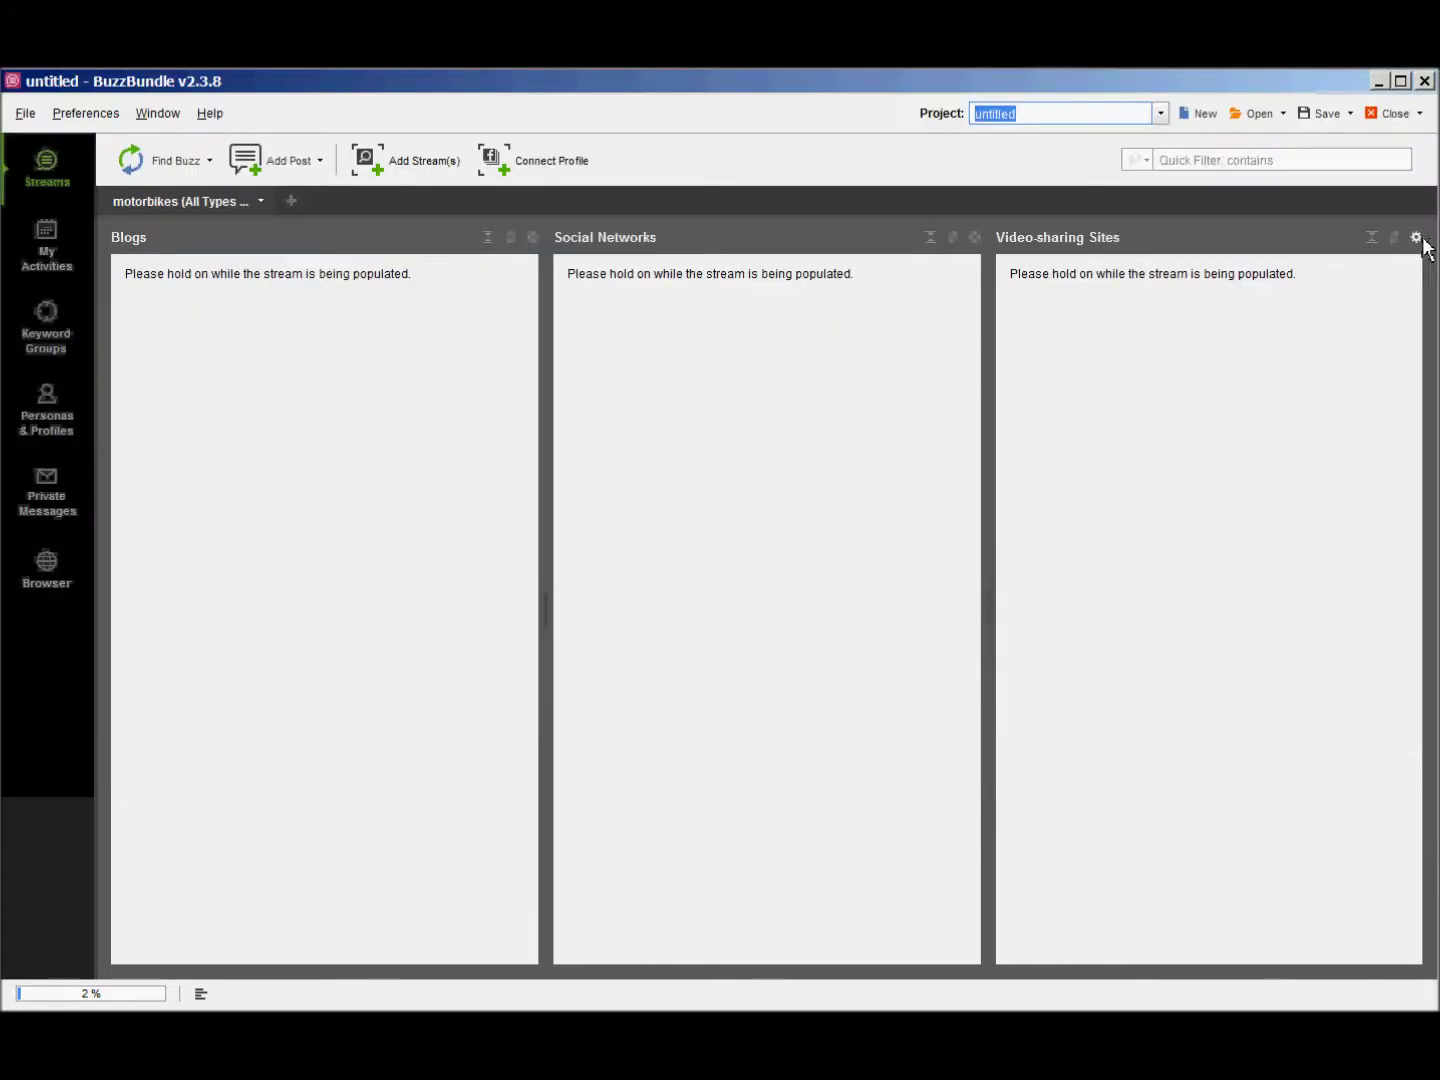
Include Forums as a source in the Video-sharing Sites stream
{"action": "left_click", "coordinate": [1420, 240]}
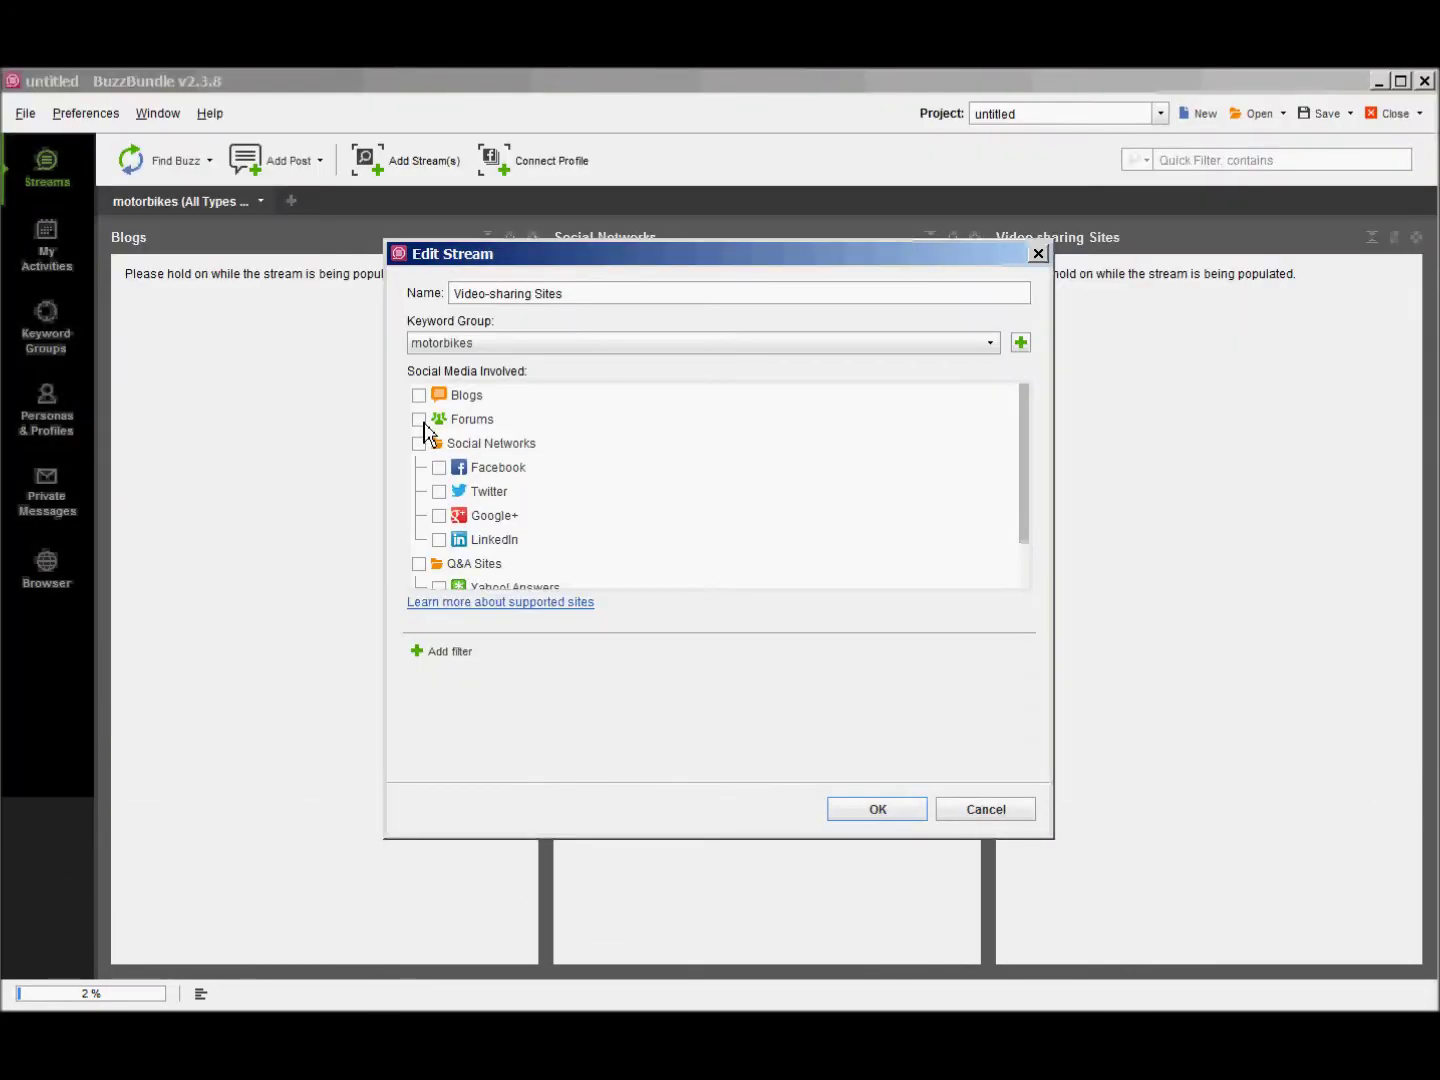
{"action": "left_click", "coordinate": [421, 421]}
{"action": "scroll", "coordinate": [700, 480], "scroll_direction": "down", "scroll_amount": 2}
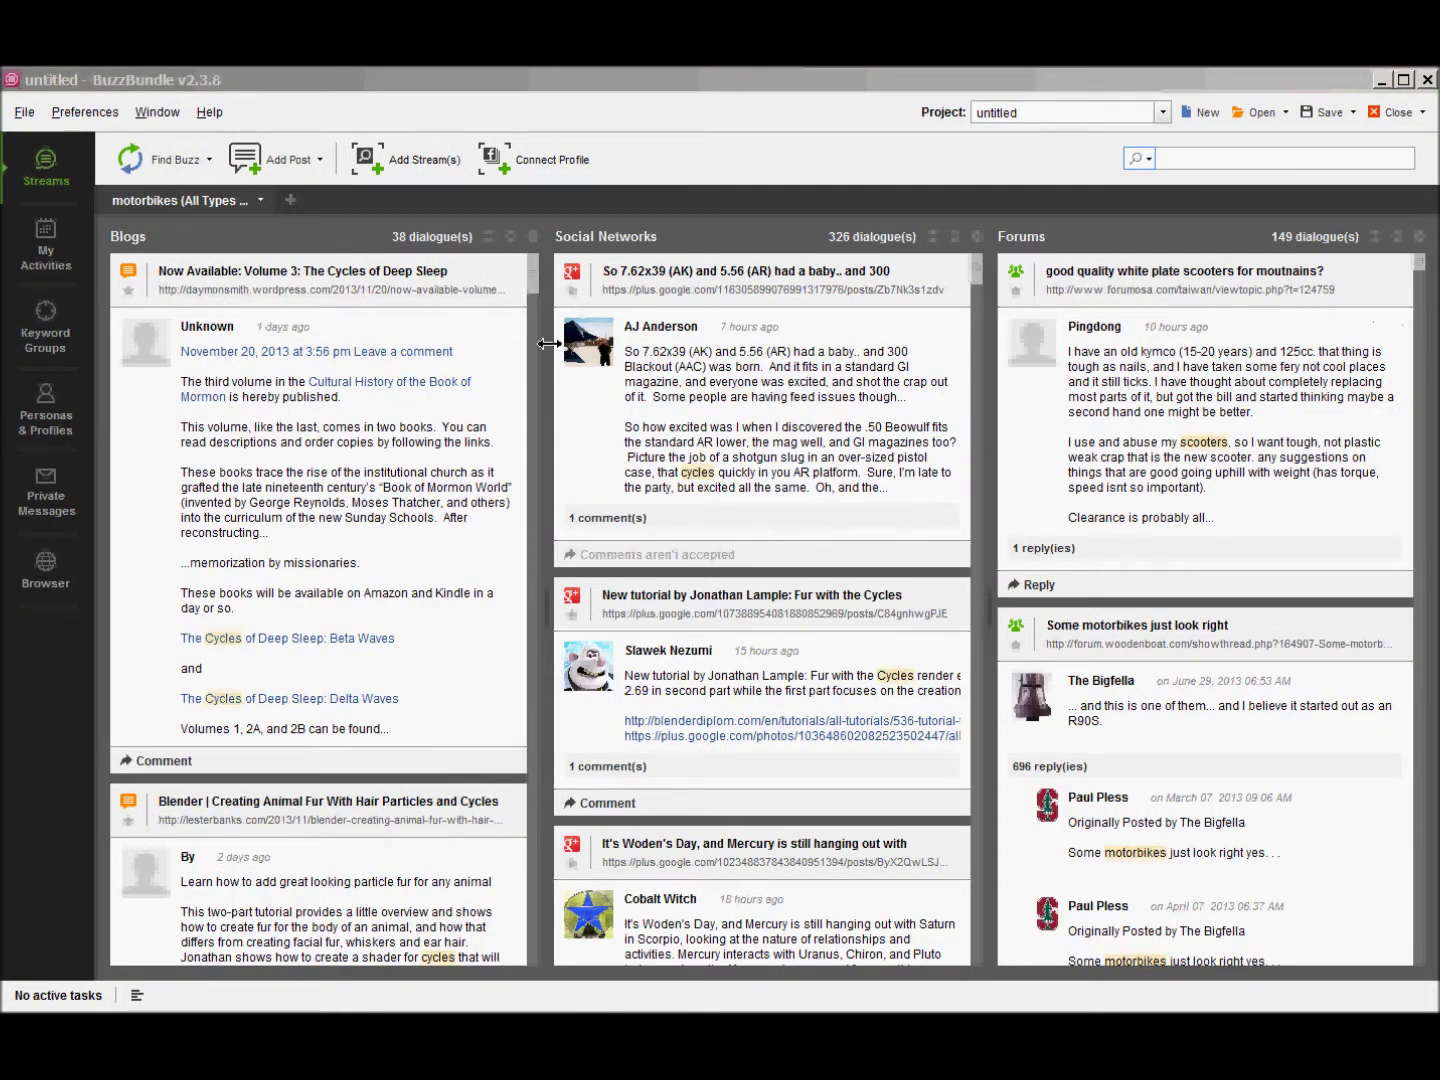
Scroll through the filled Blogs, Social Networks and Forums columns
{"action": "mouse_move", "coordinate": [980, 290]}
{"action": "left_mouse_down"}
{"action": "mouse_move", "coordinate": [1012, 970]}
{"action": "mouse_move", "coordinate": [980, 266]}
{"action": "left_mouse_up"}
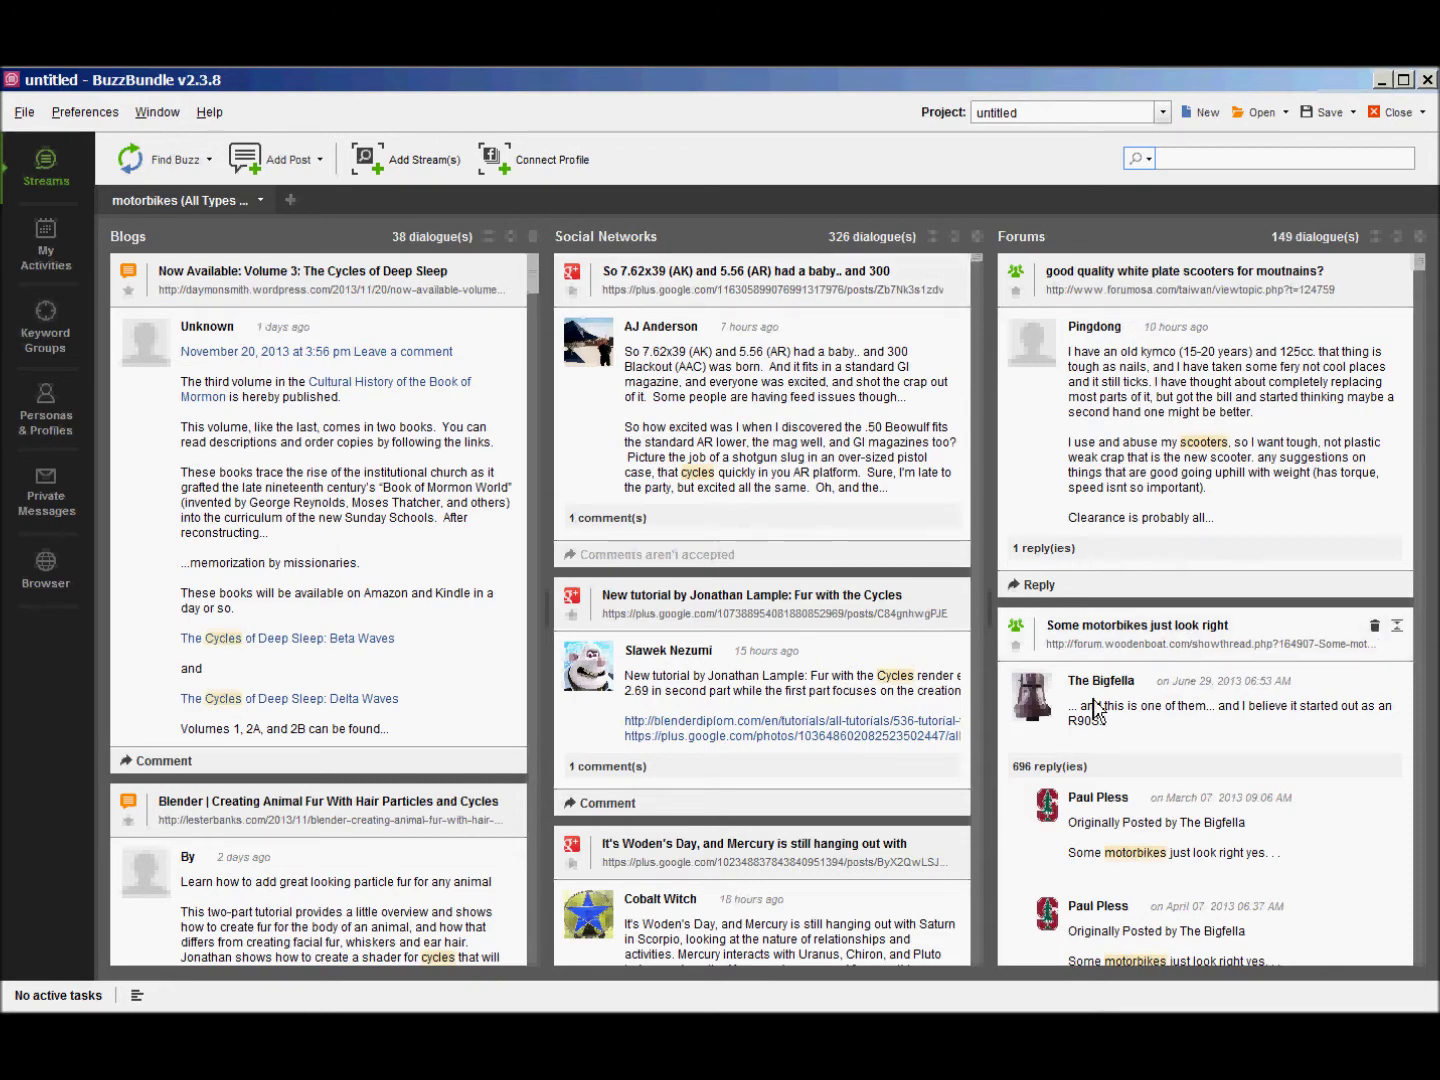
{"action": "scroll", "coordinate": [1425, 283], "scroll_direction": "down", "scroll_amount": 5}
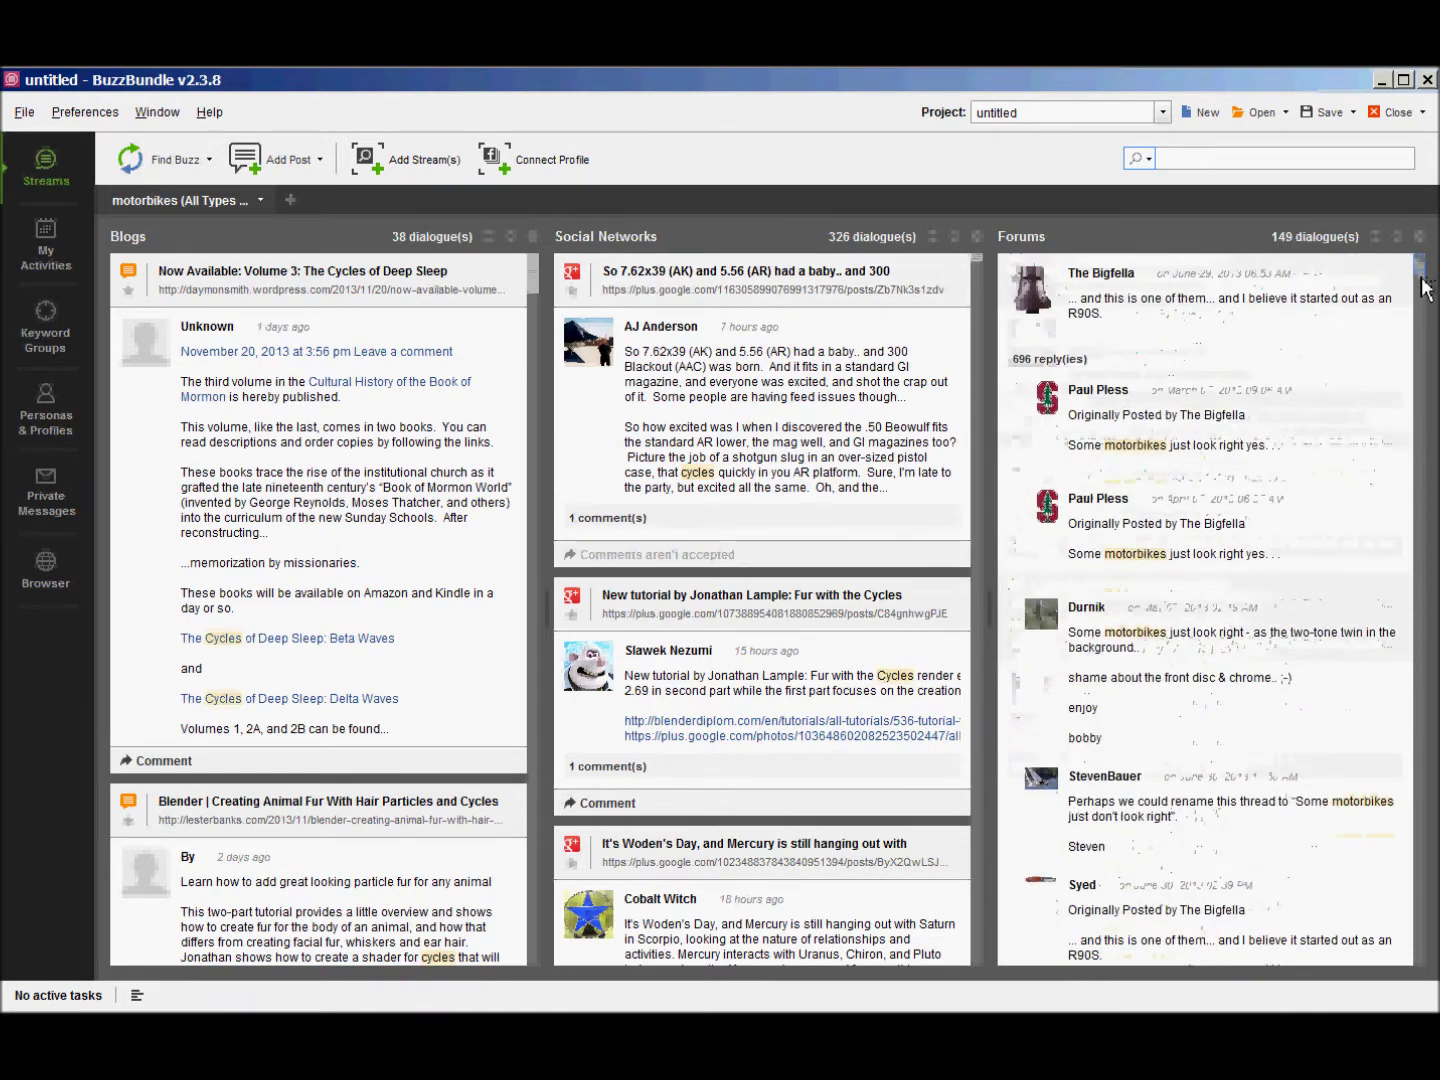
{"action": "scroll", "coordinate": [1425, 287], "scroll_direction": "up", "scroll_amount": 1}
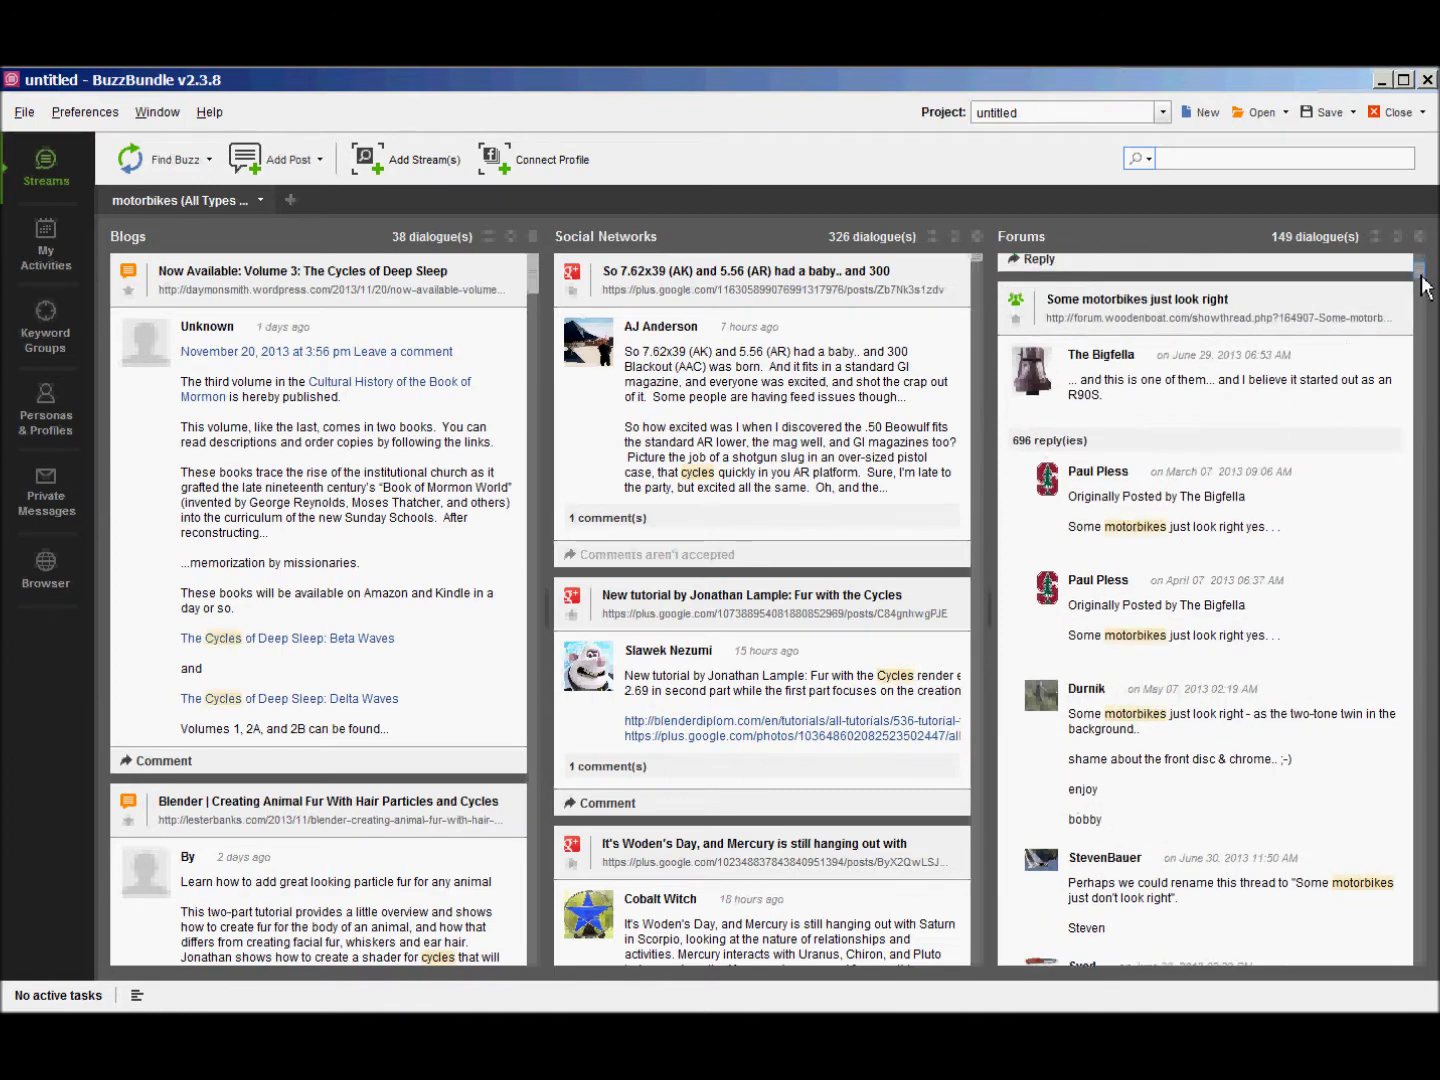
Open the WoodenBoat Forum thread 'Some motorbikes just look right' and scroll its page
{"action": "left_click", "coordinate": [1238, 320]}
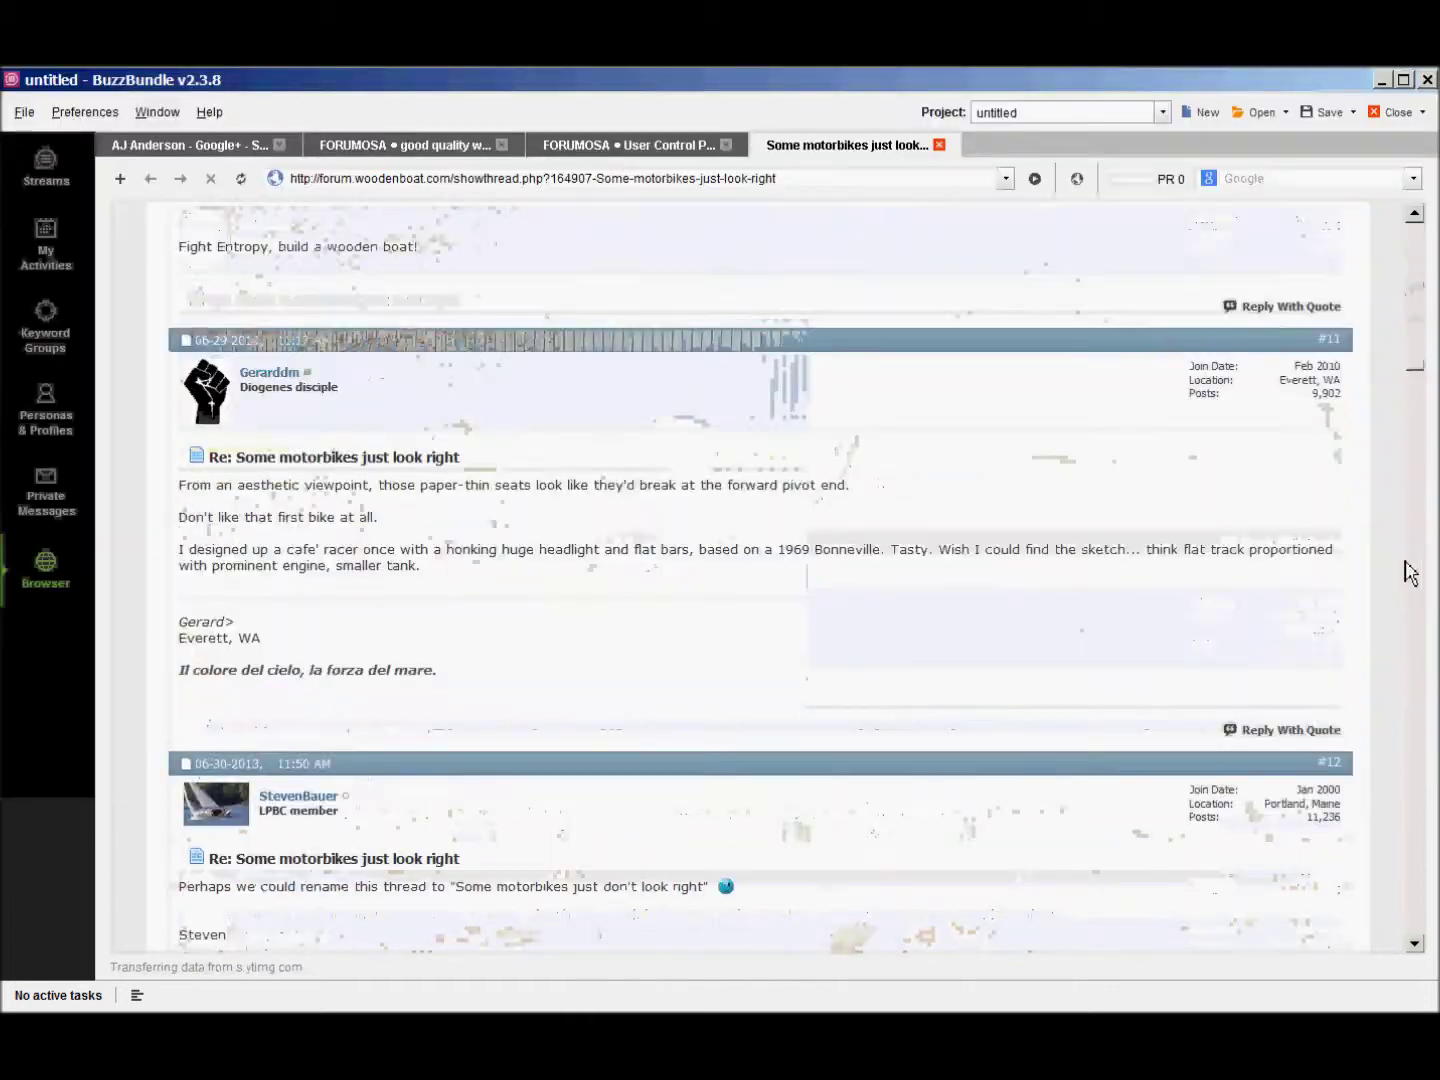
{"action": "left_click_drag", "start_coordinate": [1404, 572], "coordinate": [1405, 337]}
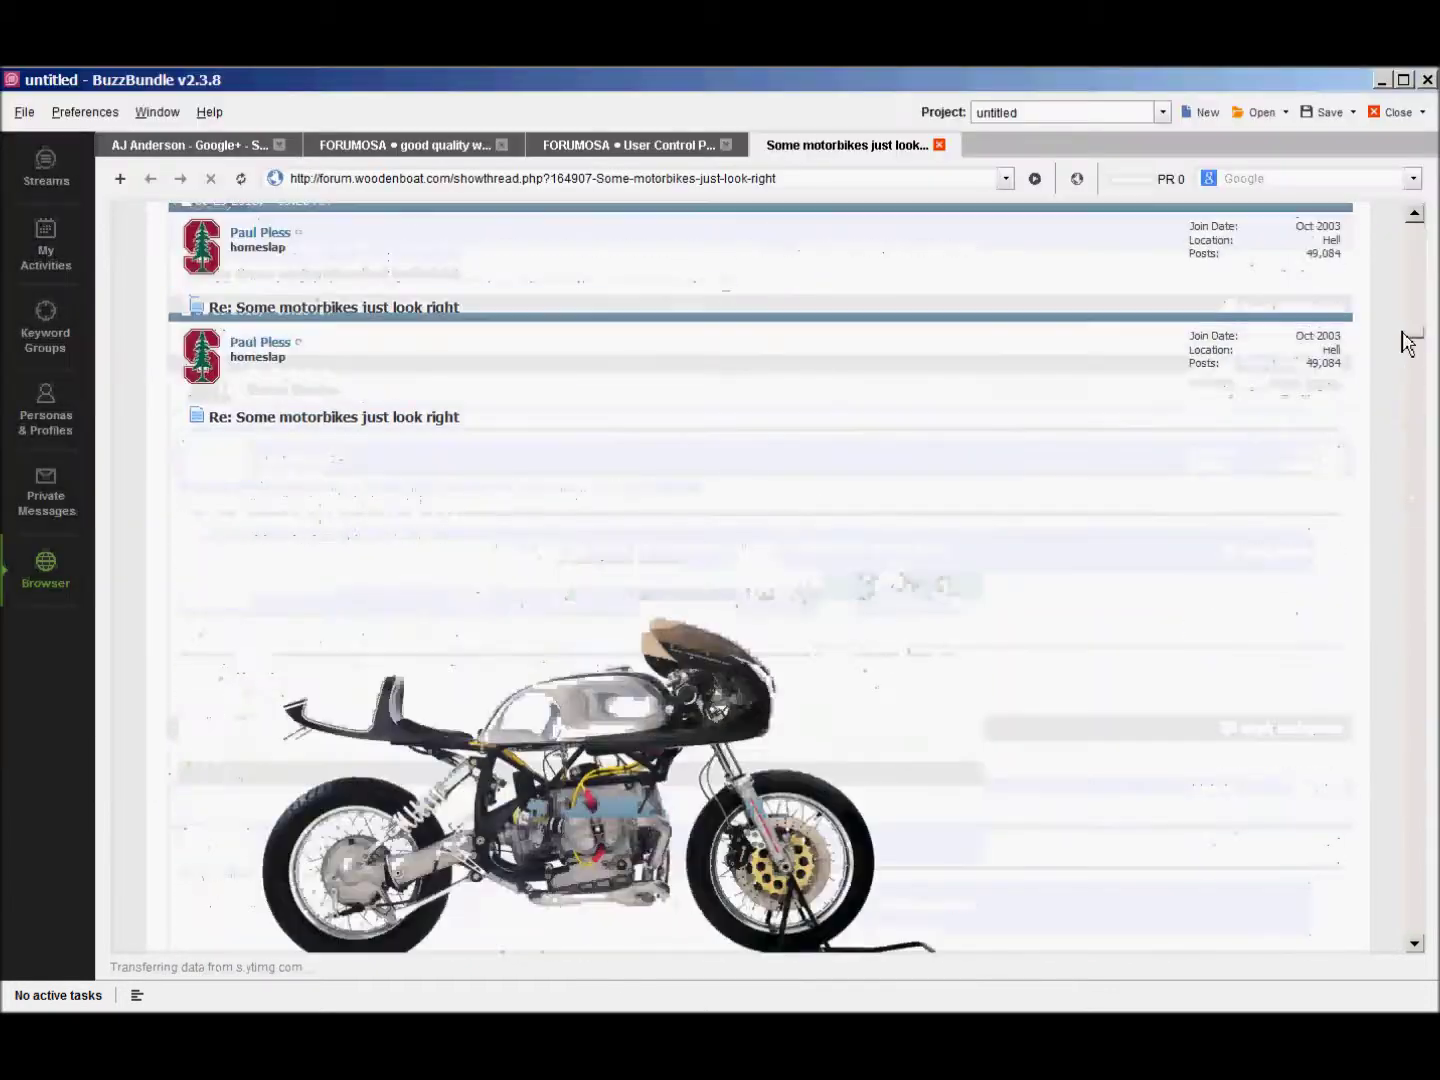
Reply 'HI great info' to the forum post, scheduled for 10:33 AM, Nov 21, 2013
{"action": "left_click", "coordinate": [51, 177]}
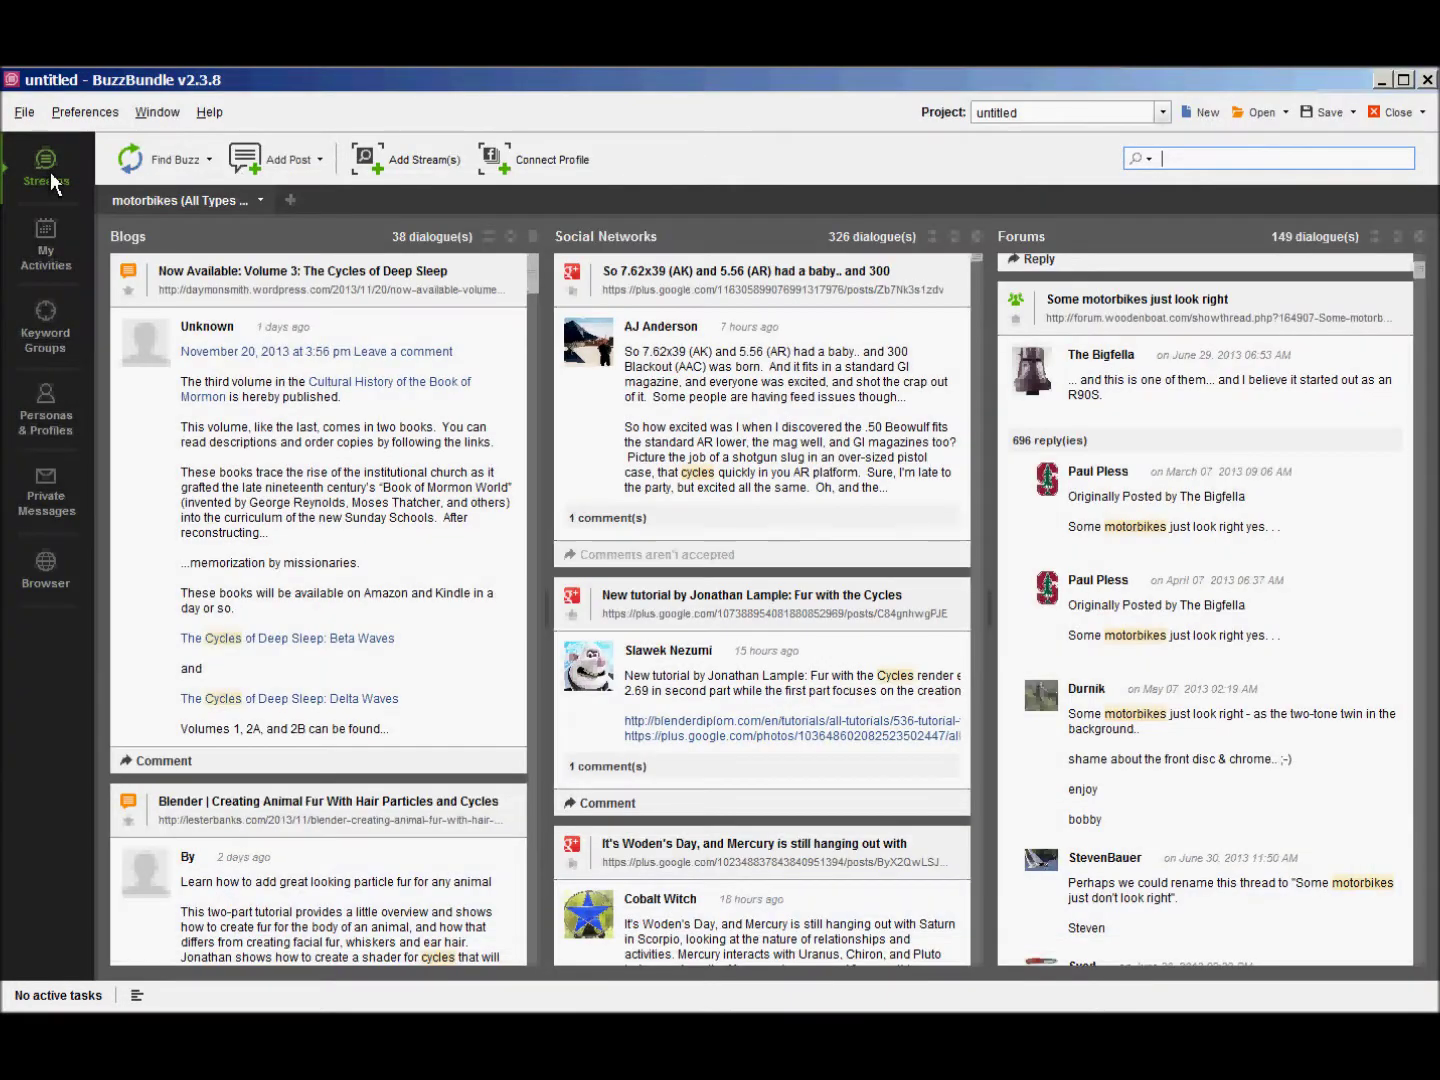
{"action": "left_click_drag", "start_coordinate": [1422, 285], "coordinate": [1422, 325]}
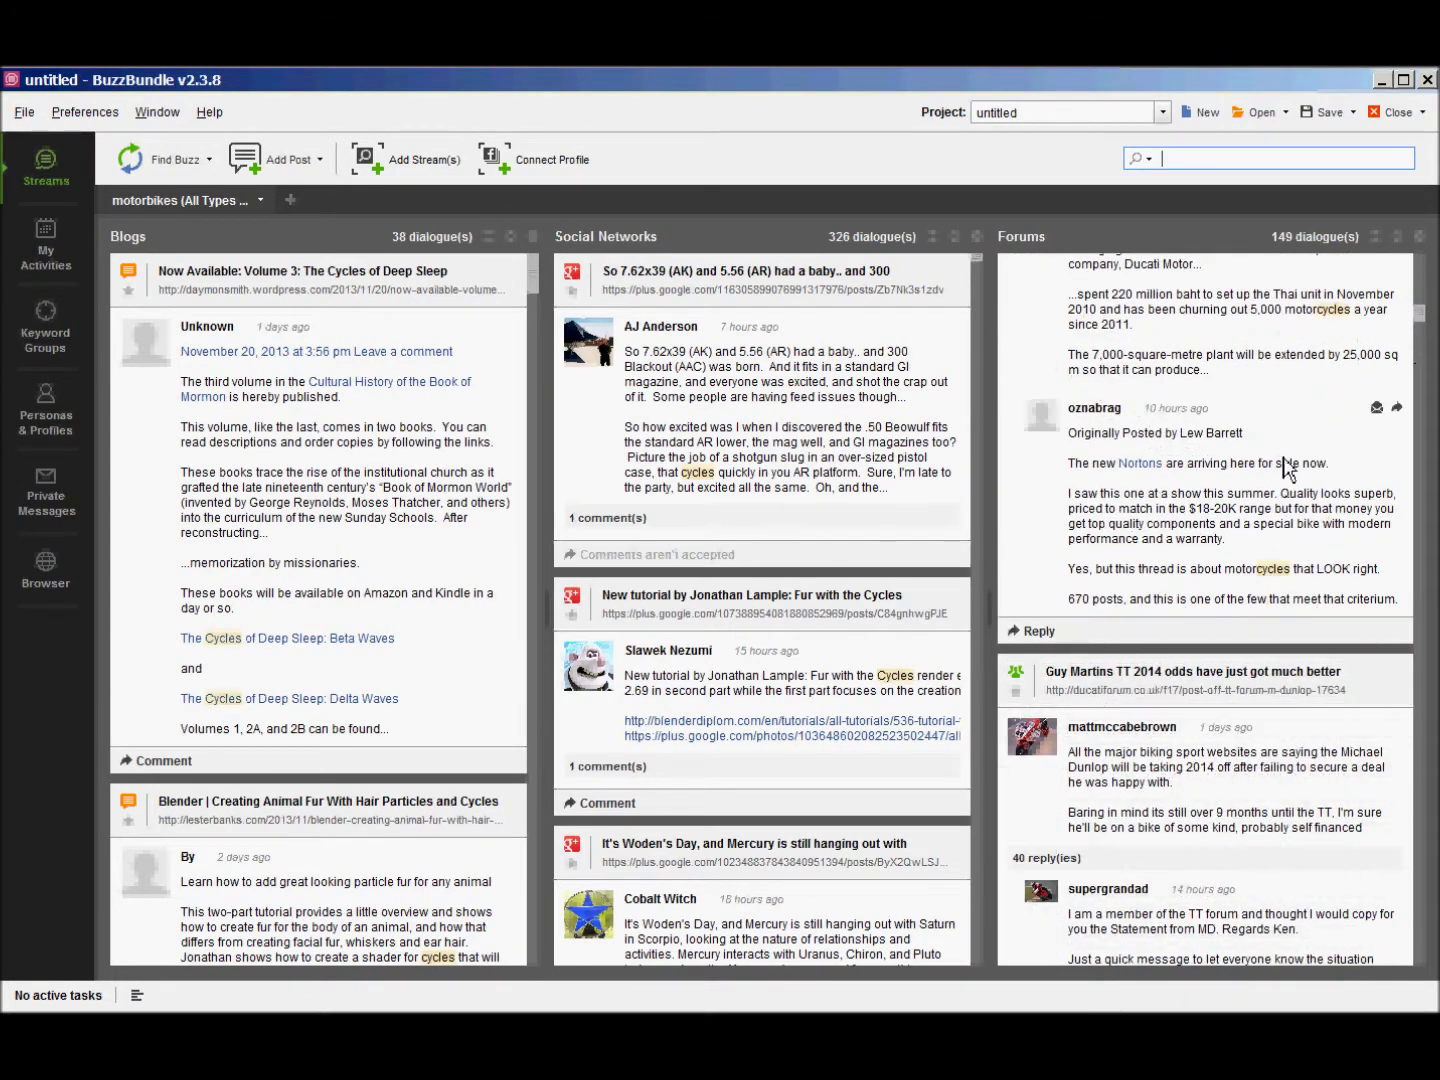
{"action": "left_click", "coordinate": [1036, 632]}
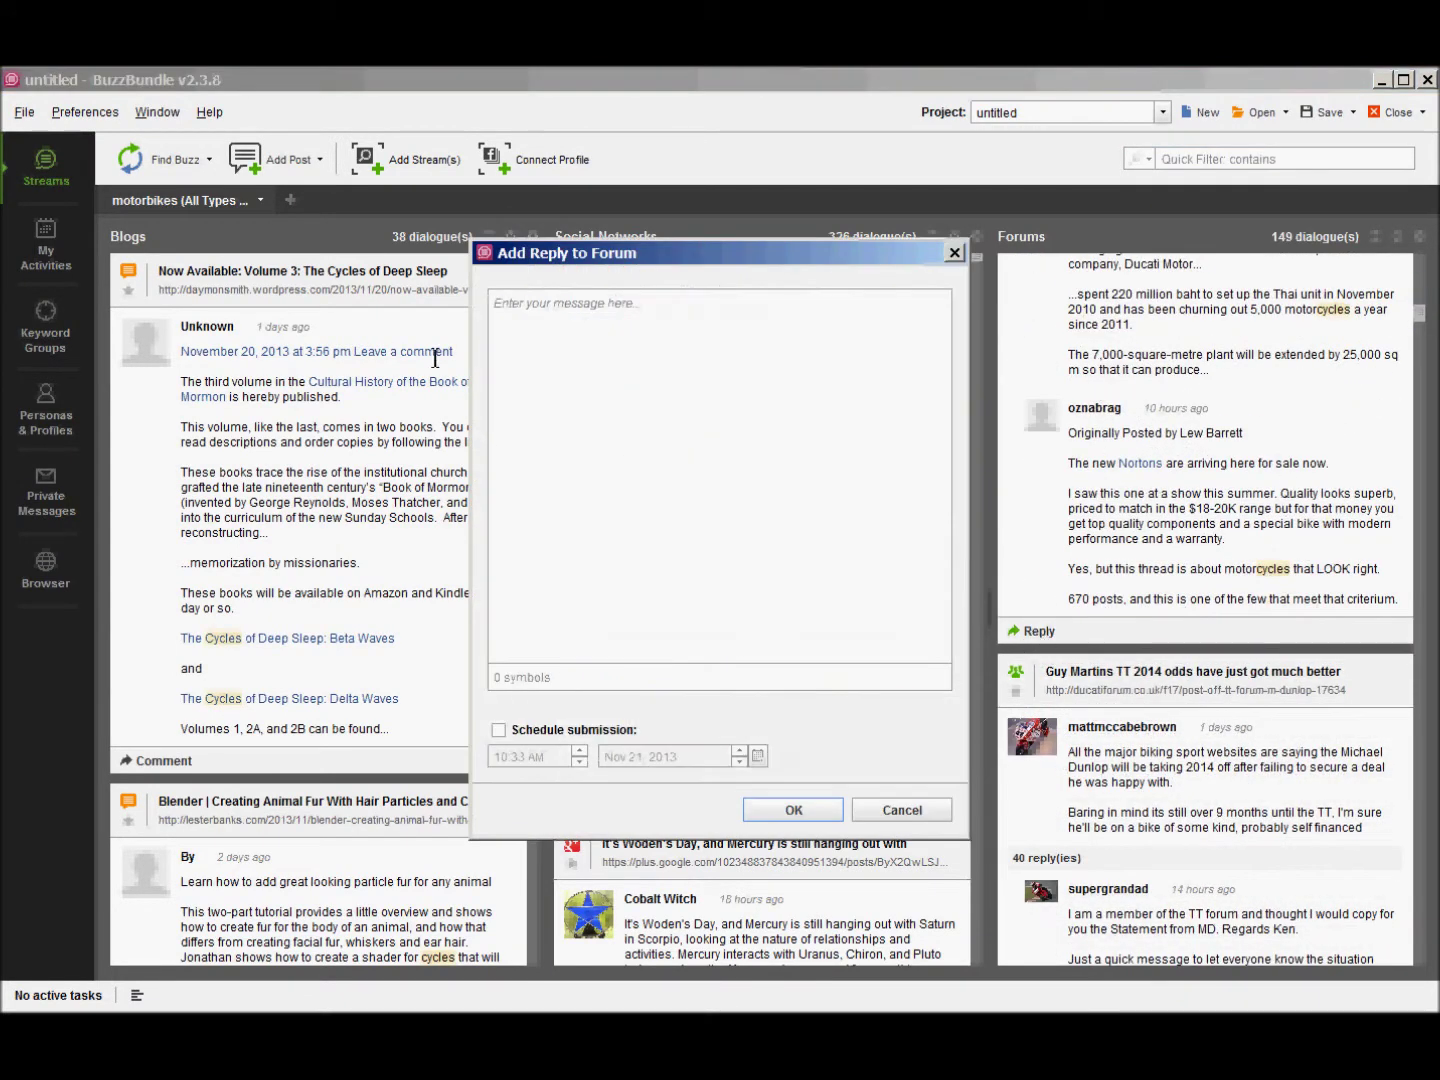
{"action": "left_click", "coordinate": [520, 300]}
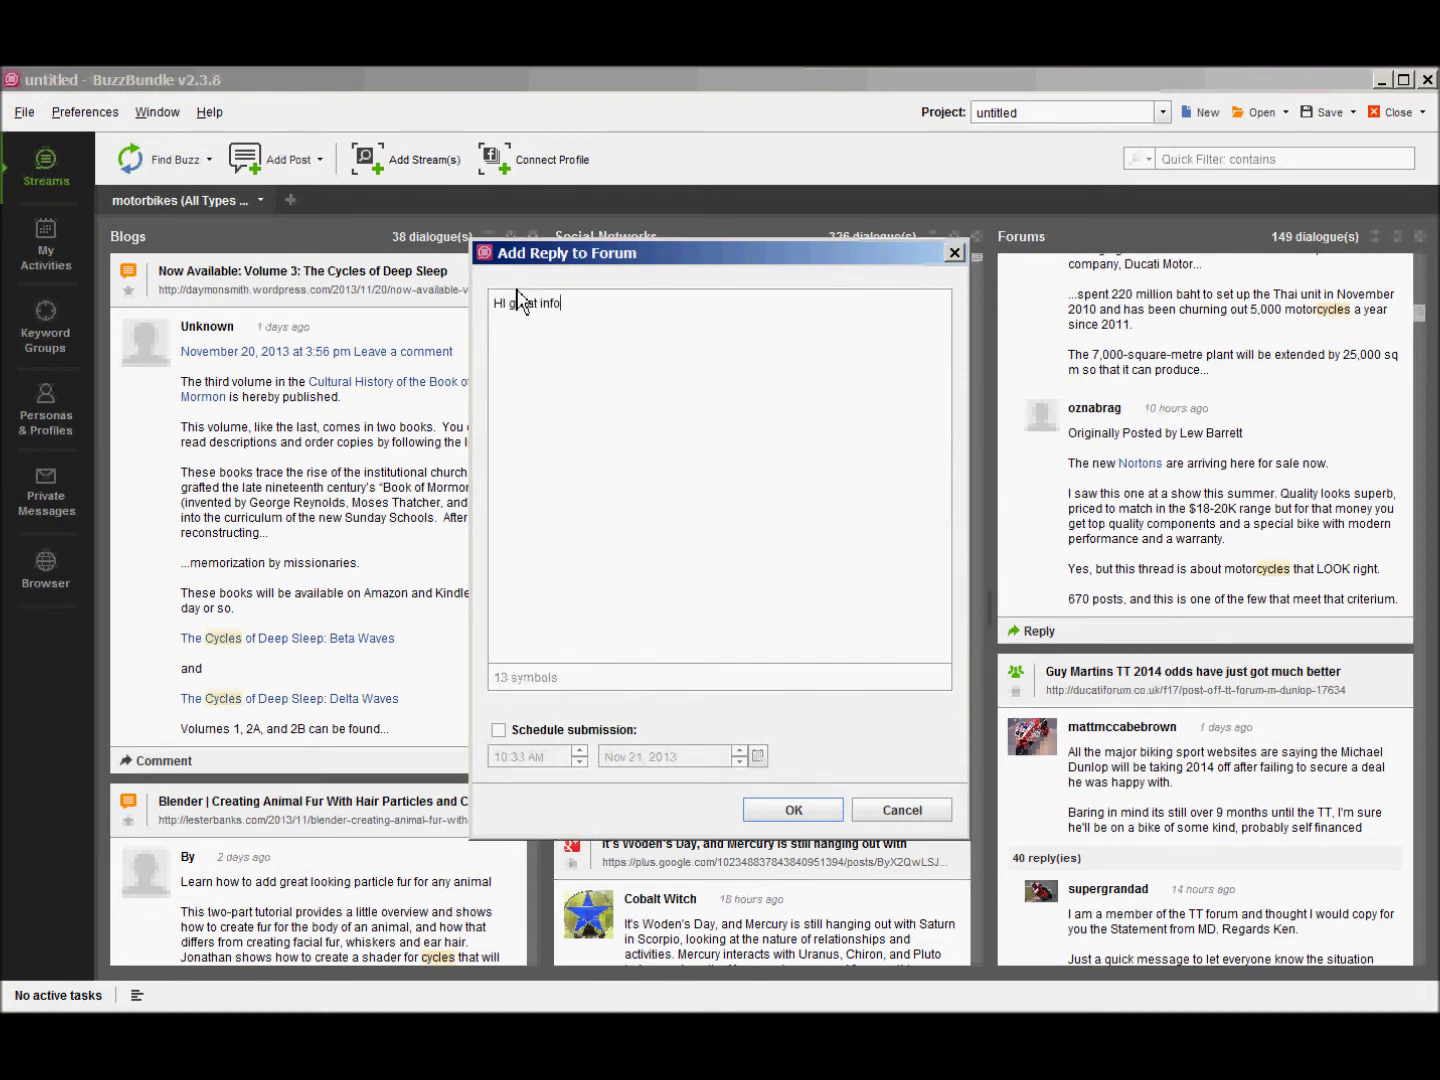
{"action": "left_click", "coordinate": [509, 737]}
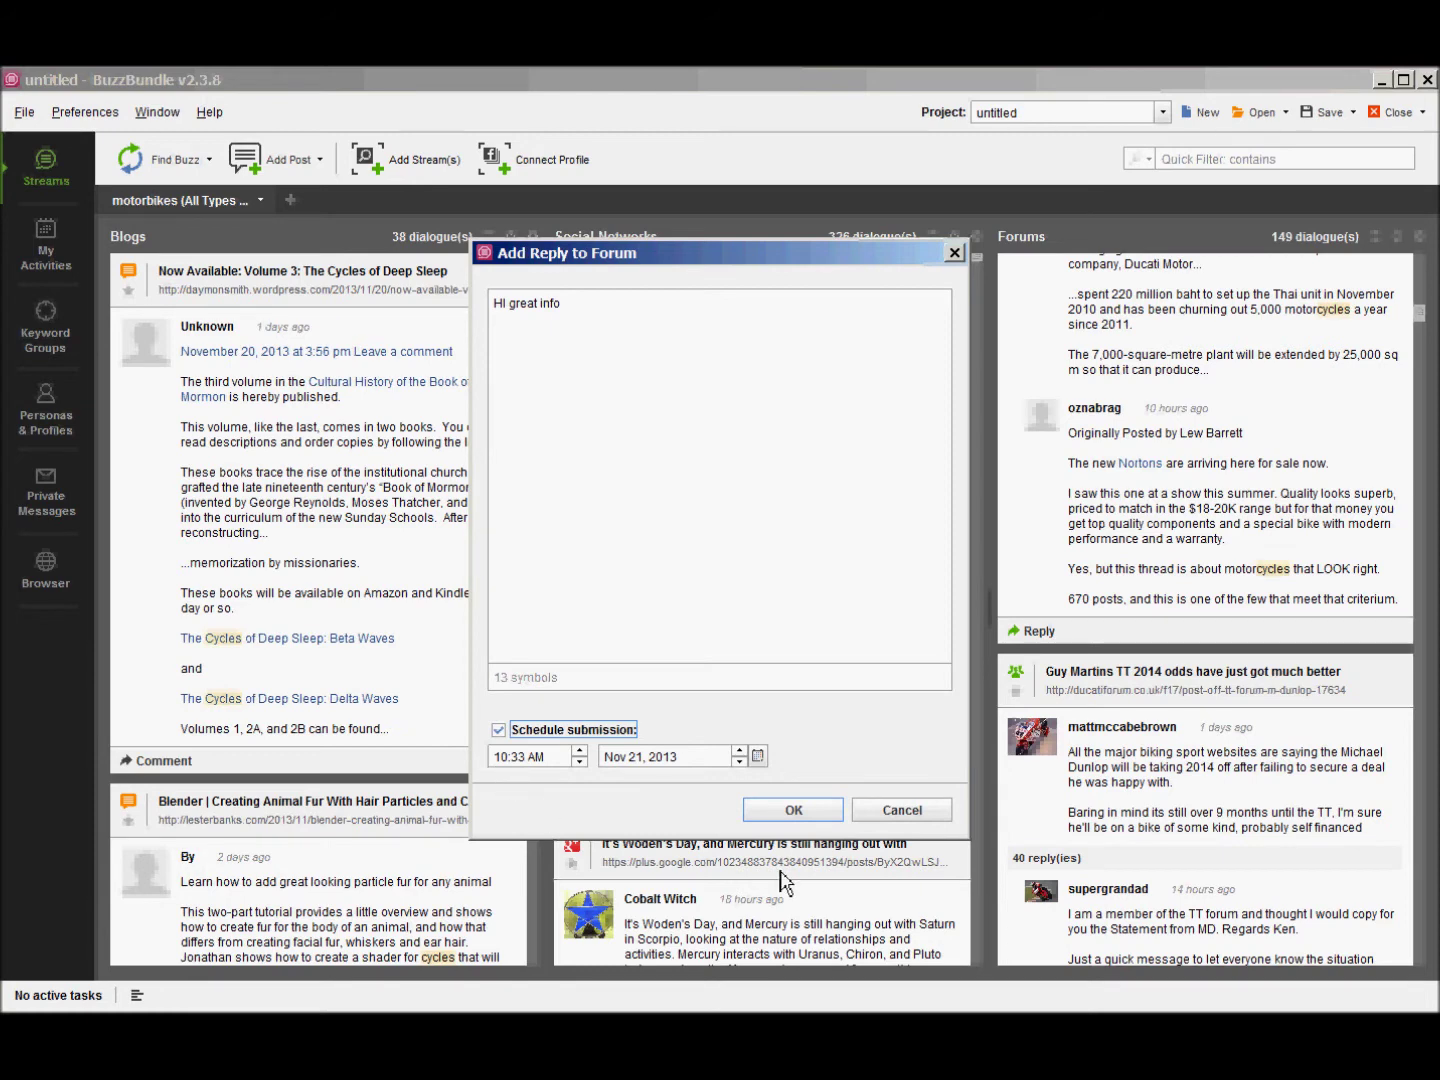
{"action": "left_click", "coordinate": [812, 818]}
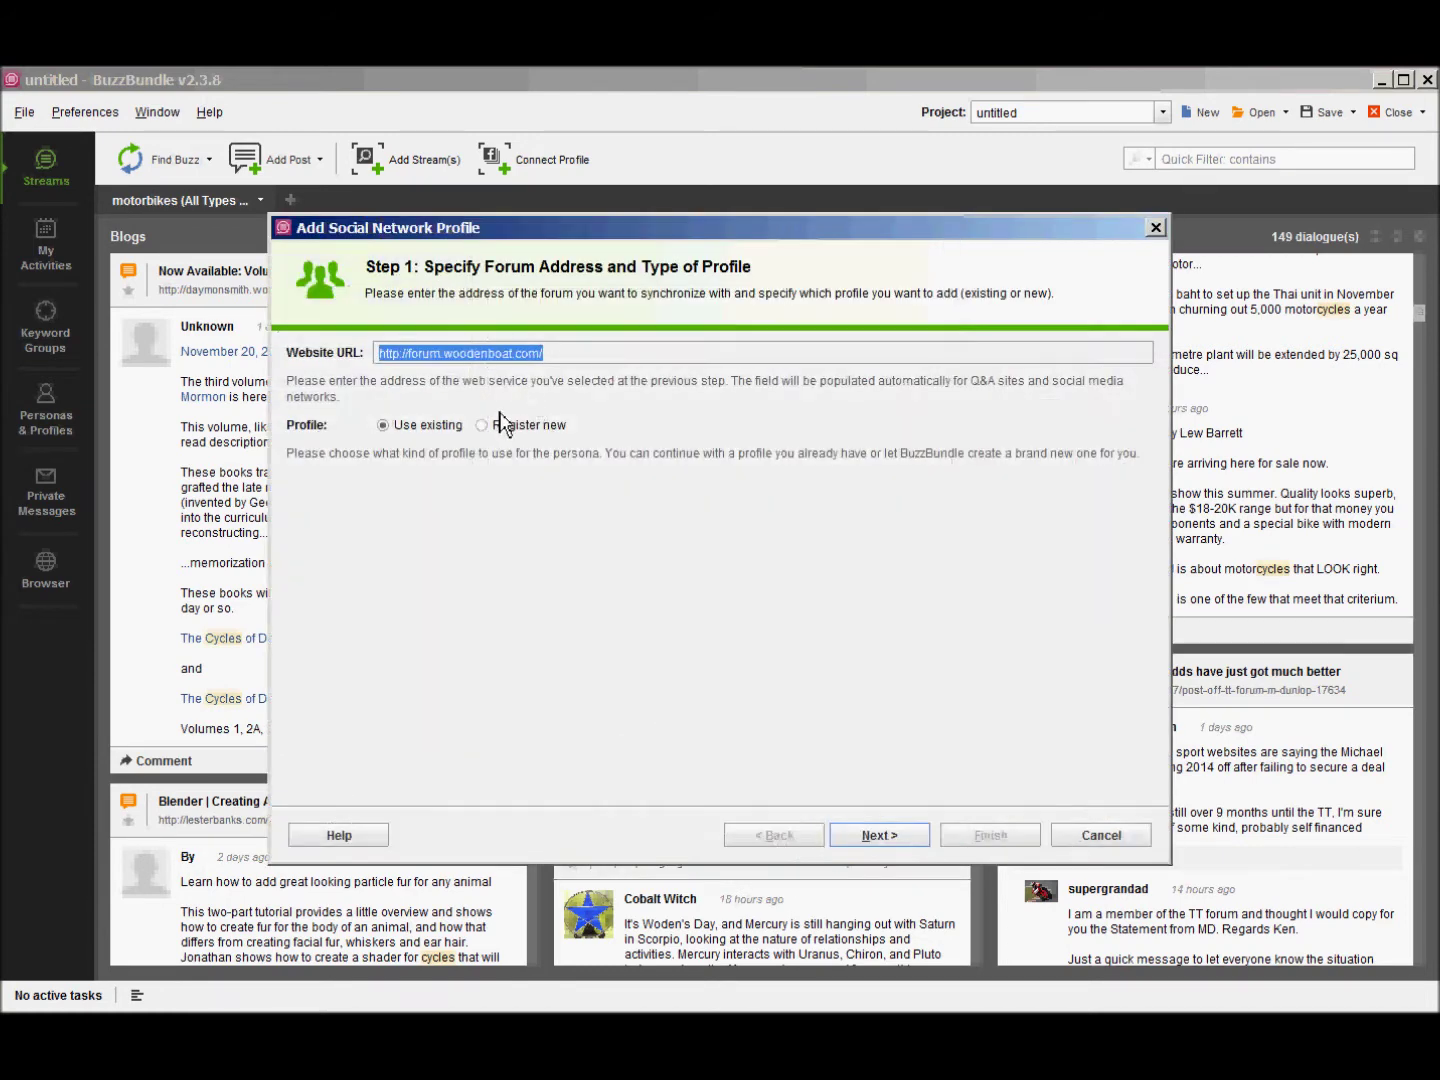
Choose Register new for the forum.woodenboat.com profile, then close the empty reply window
{"action": "left_click", "coordinate": [498, 425]}
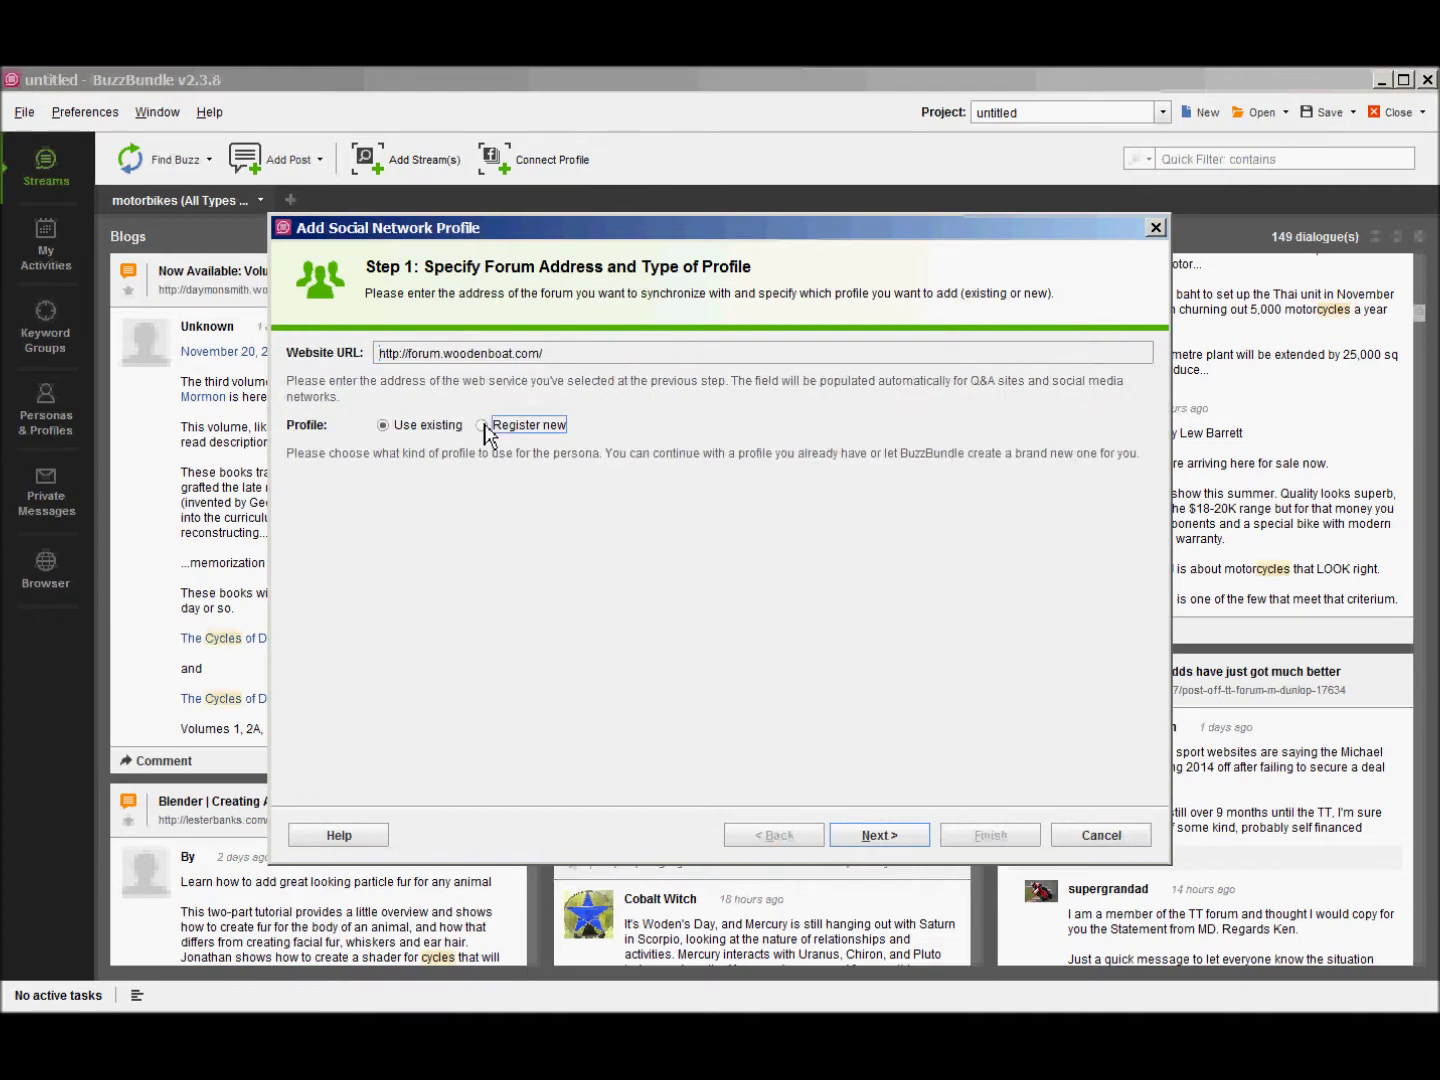
{"action": "left_click", "coordinate": [384, 428]}
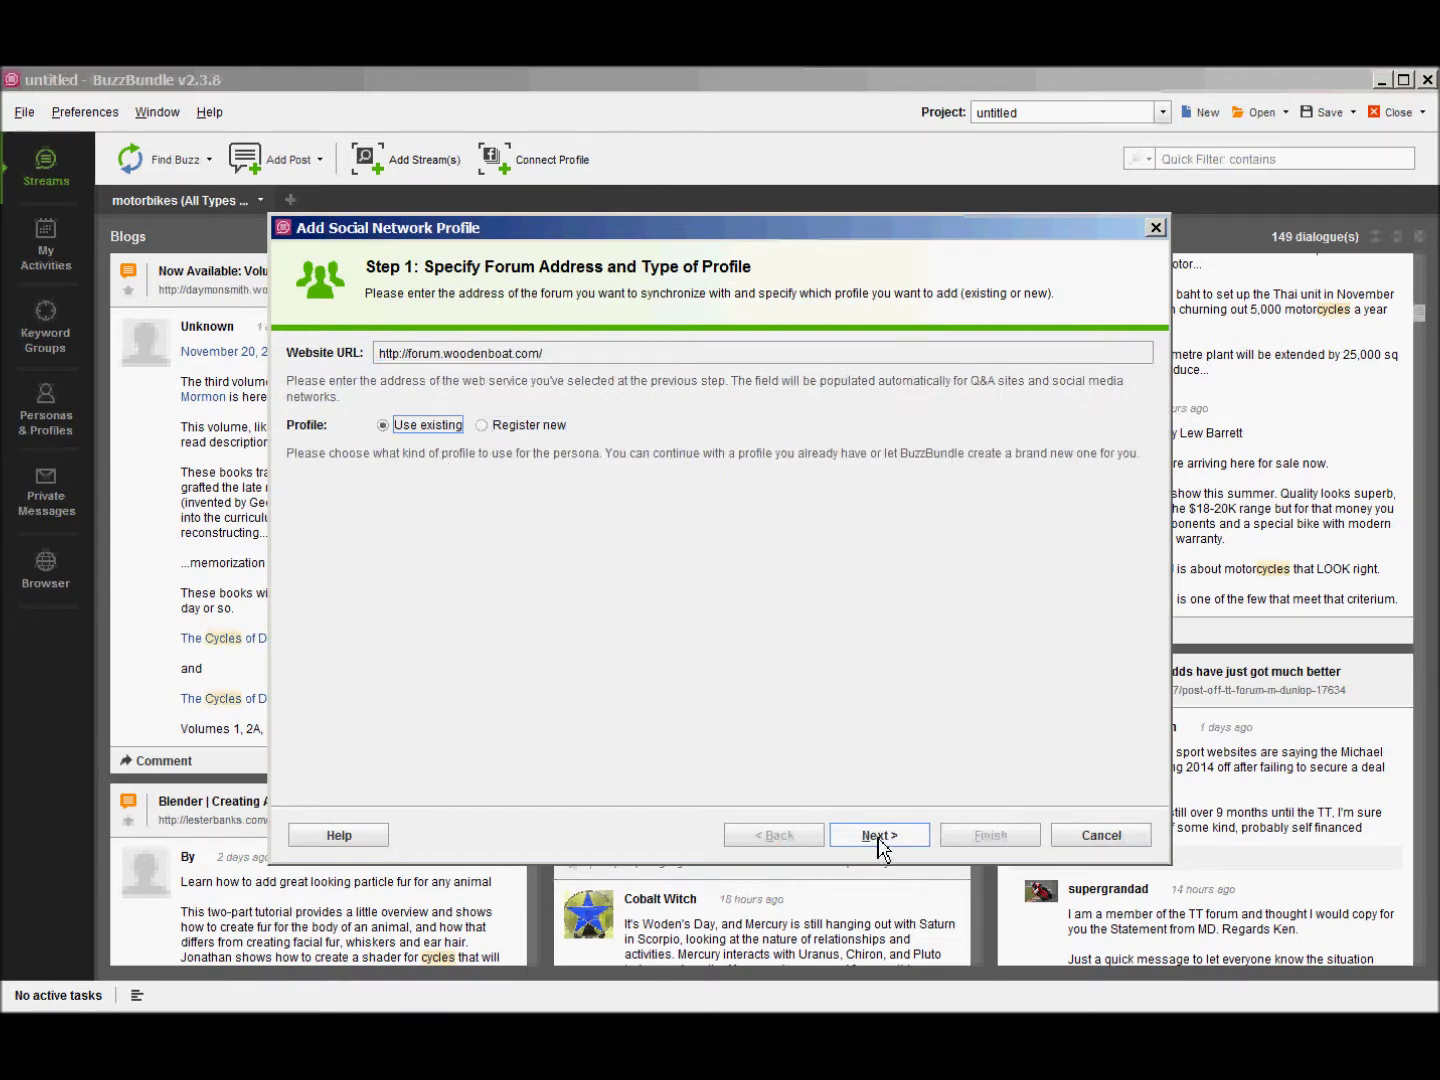
{"action": "left_click", "coordinate": [484, 428]}
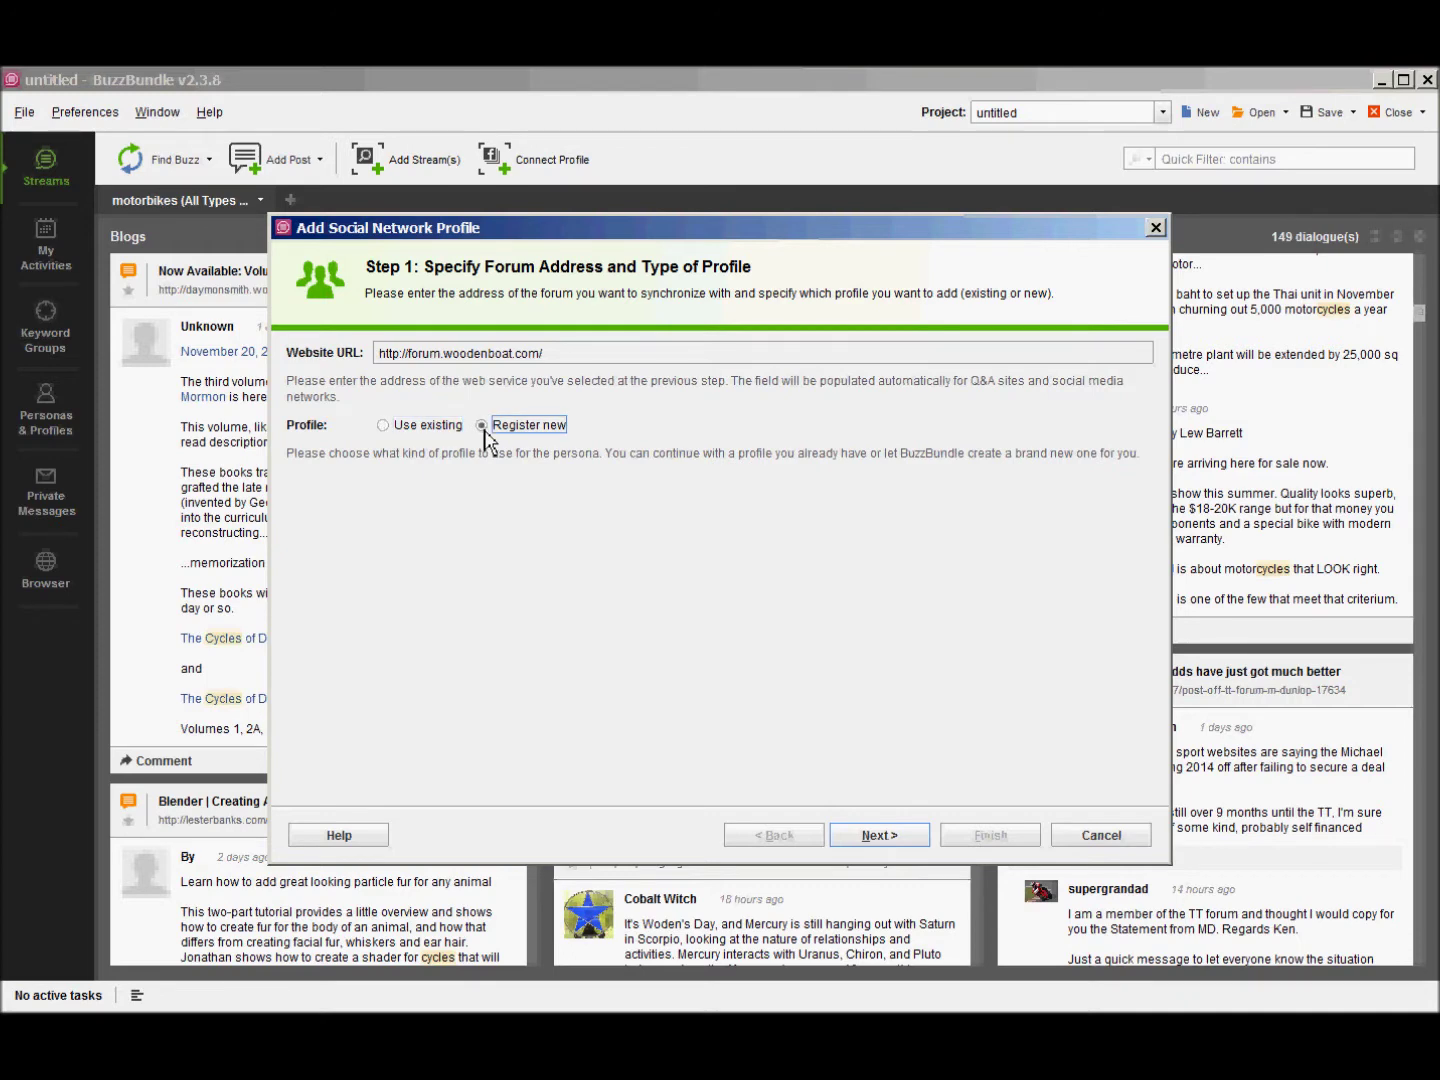
{"action": "left_click", "coordinate": [905, 846]}
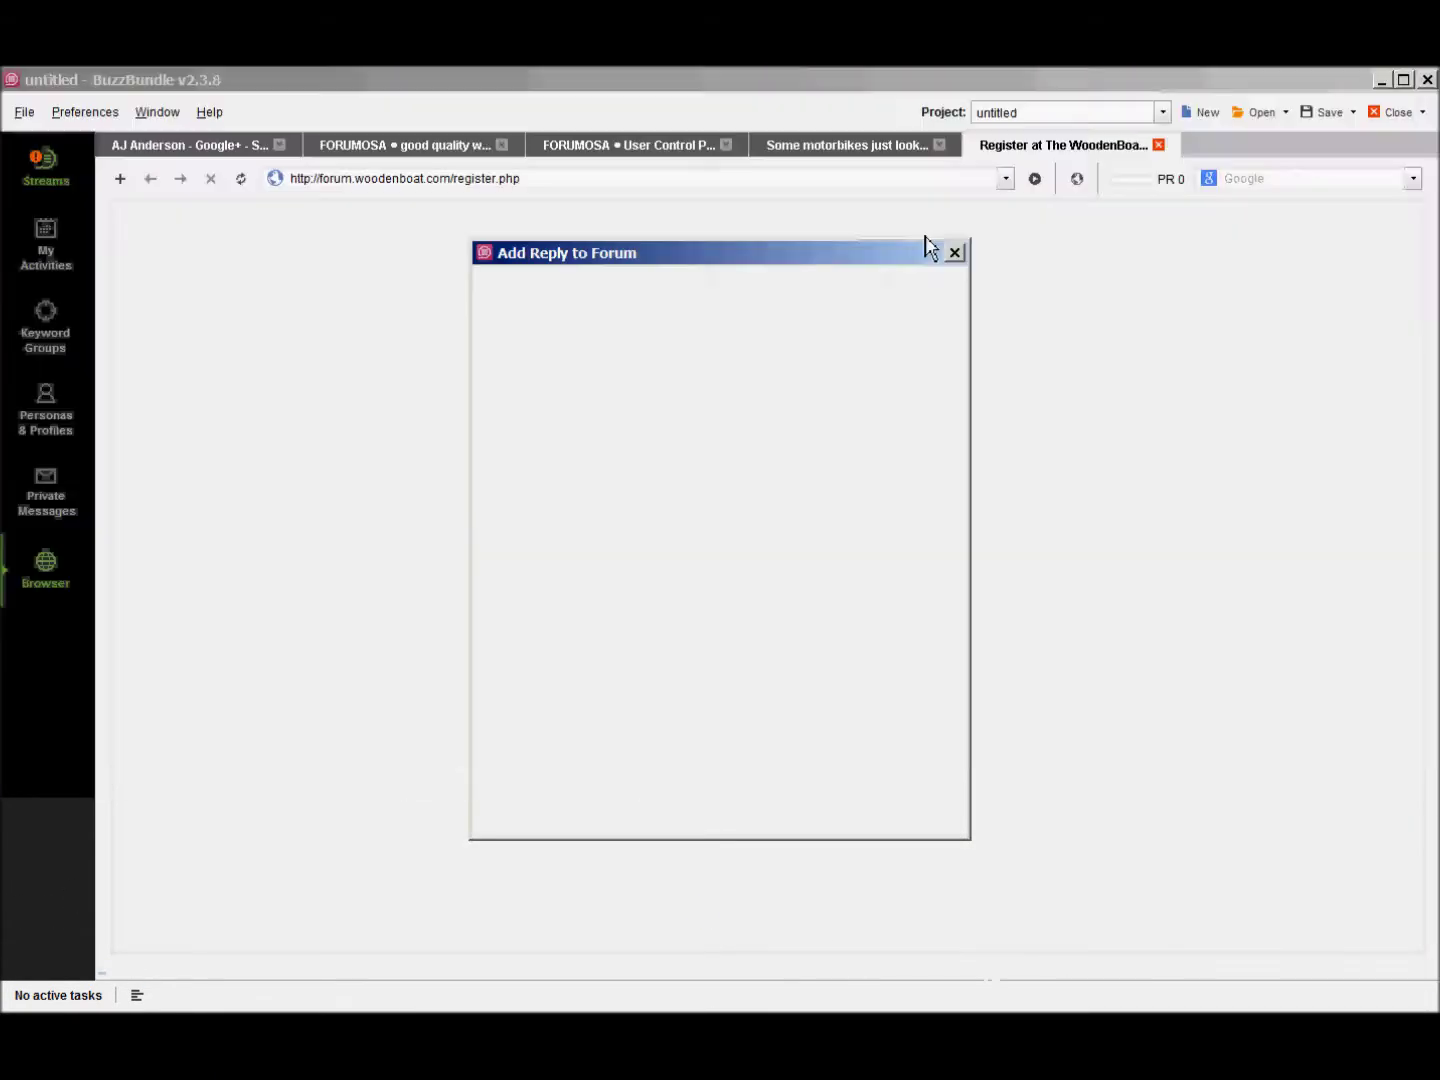
{"action": "left_click", "coordinate": [955, 253]}
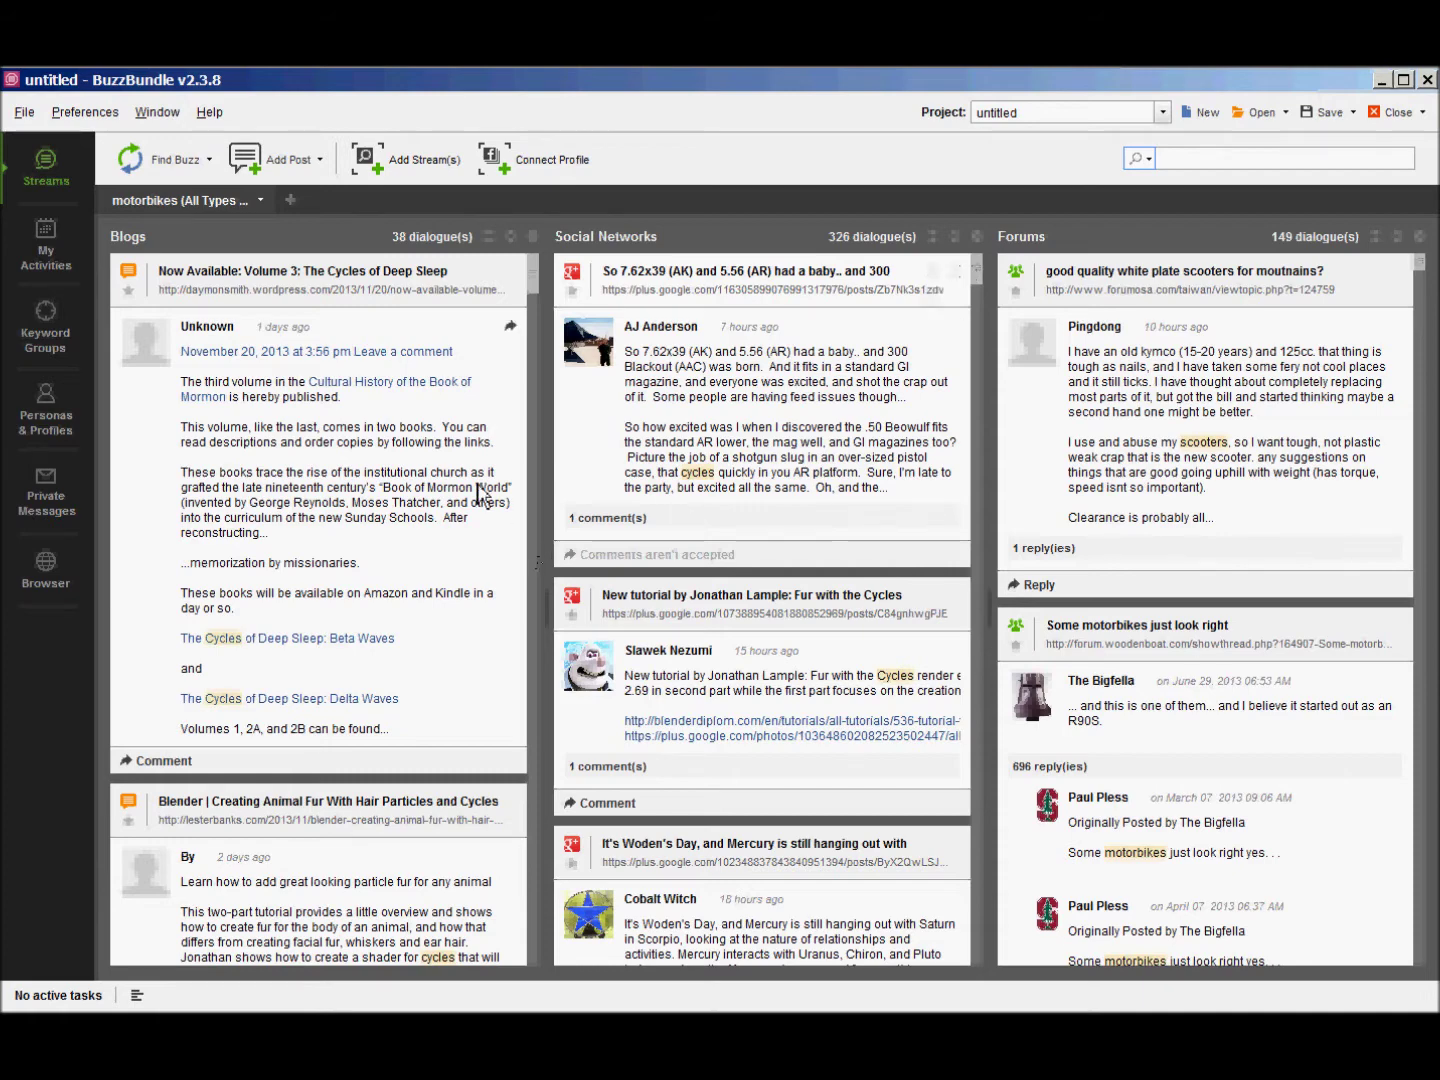
Scroll the Blogs column down to the 'day two: history, soup, motorbikes…' post
{"action": "left_click_drag", "start_coordinate": [533, 290], "coordinate": [510, 382]}
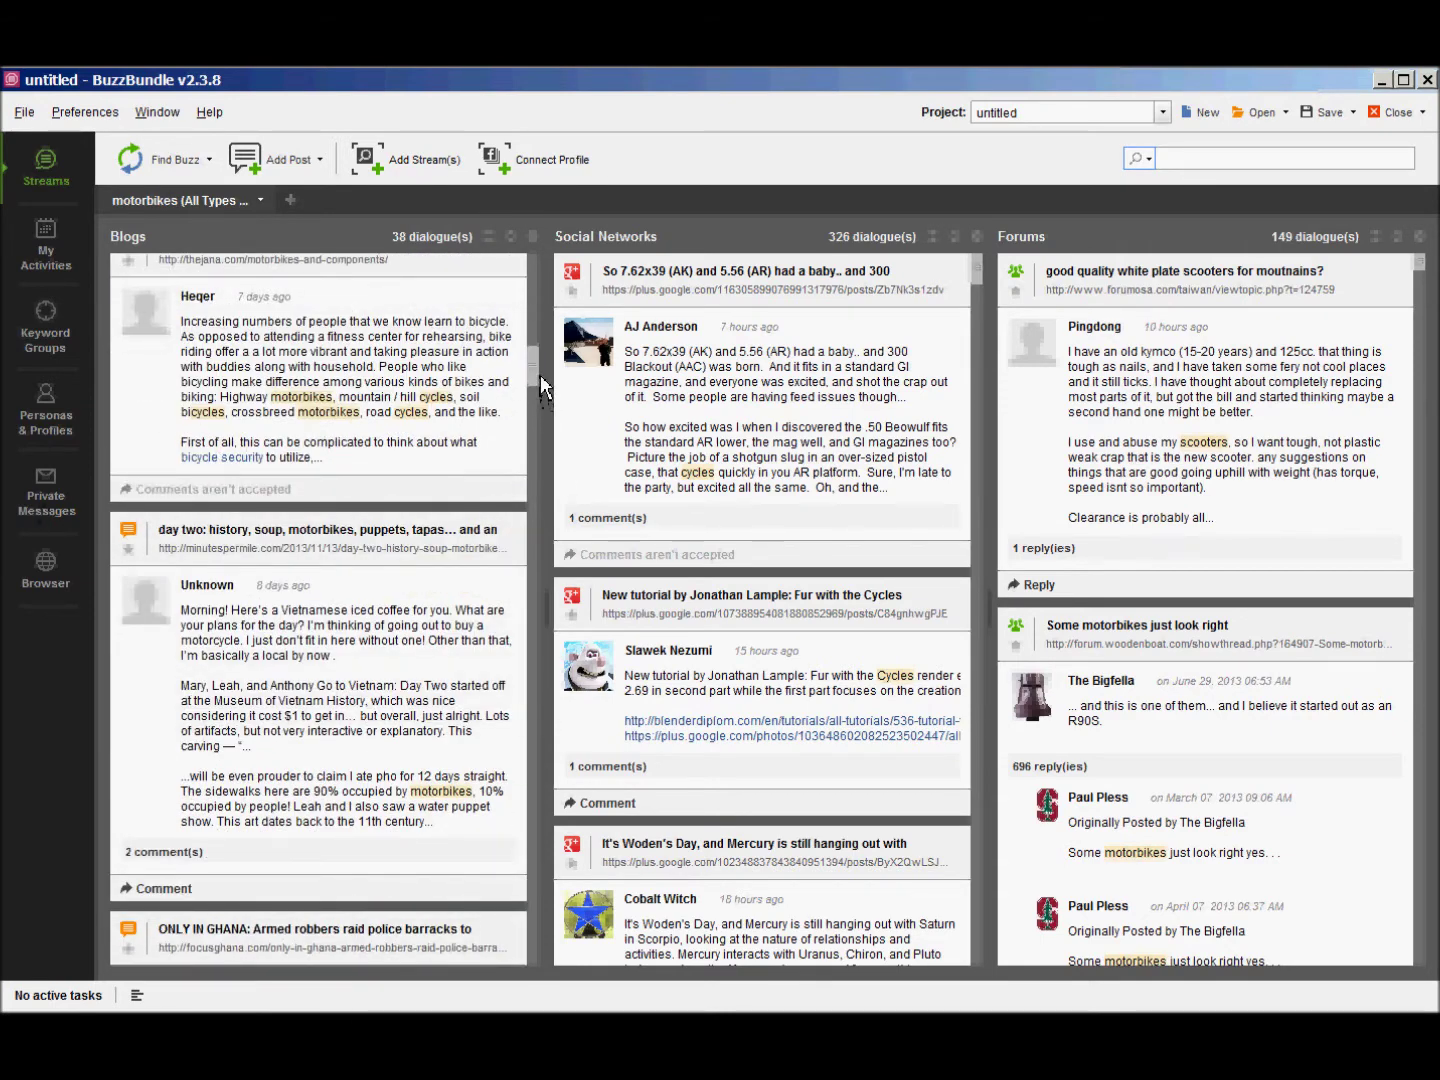
{"action": "scroll", "coordinate": [539, 383], "scroll_direction": "down", "scroll_amount": 4}
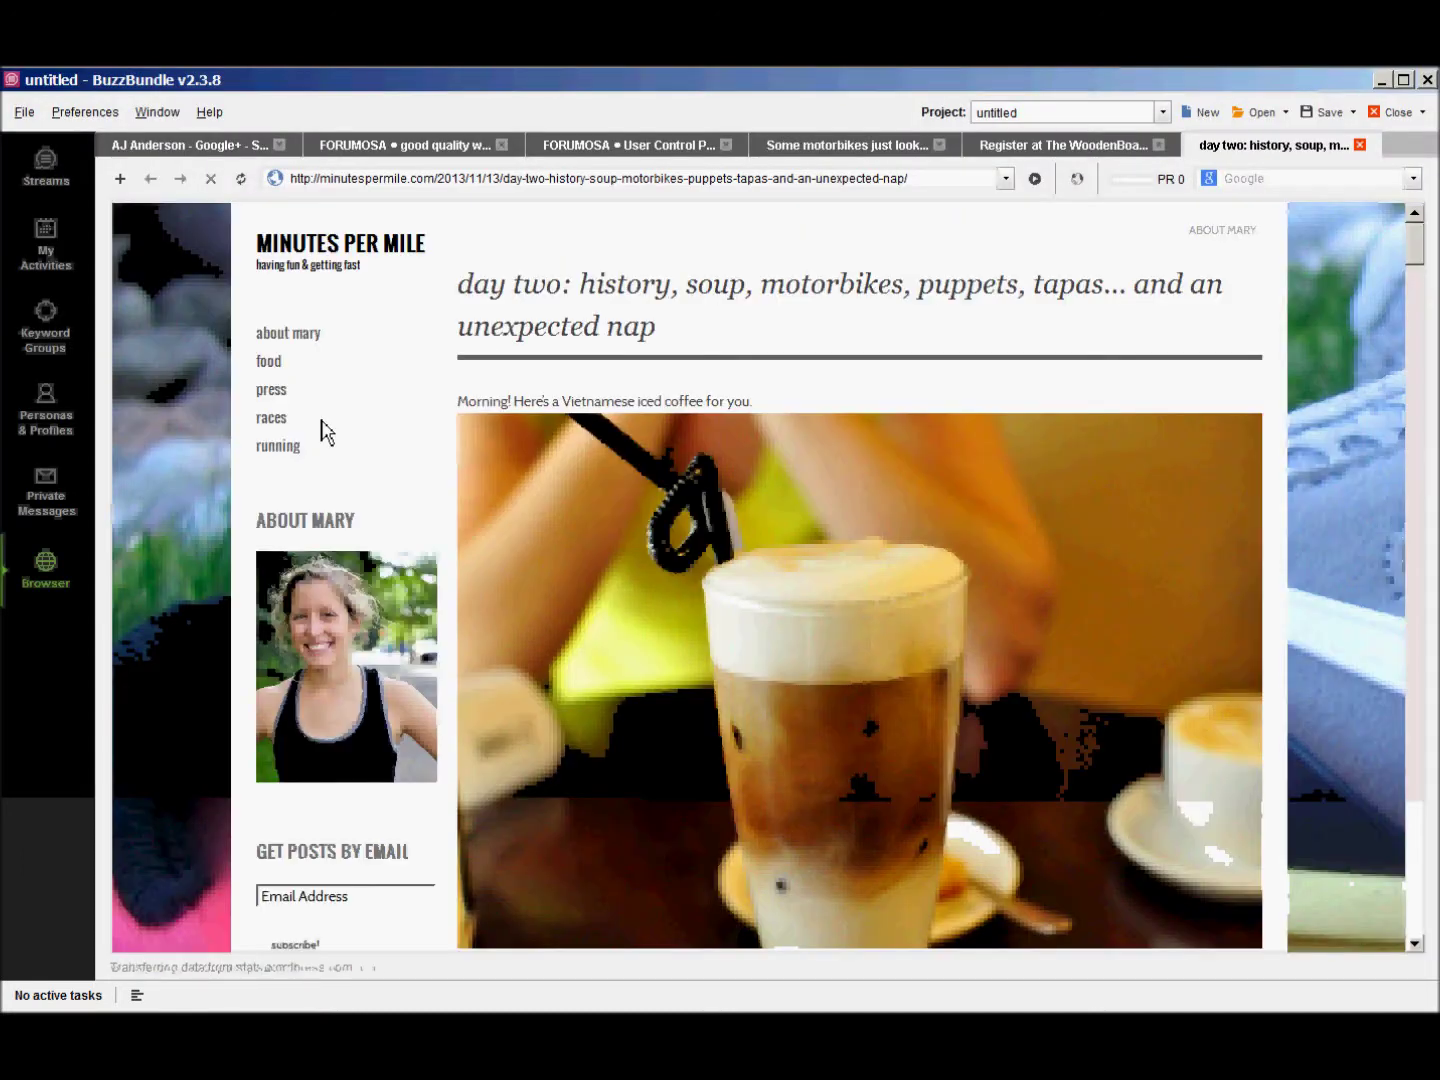
Scroll away from the blog post and return to the motorbikes Blogs, Social Networks and Forums streams
{"action": "left_click_drag", "start_coordinate": [1419, 262], "coordinate": [1406, 902]}
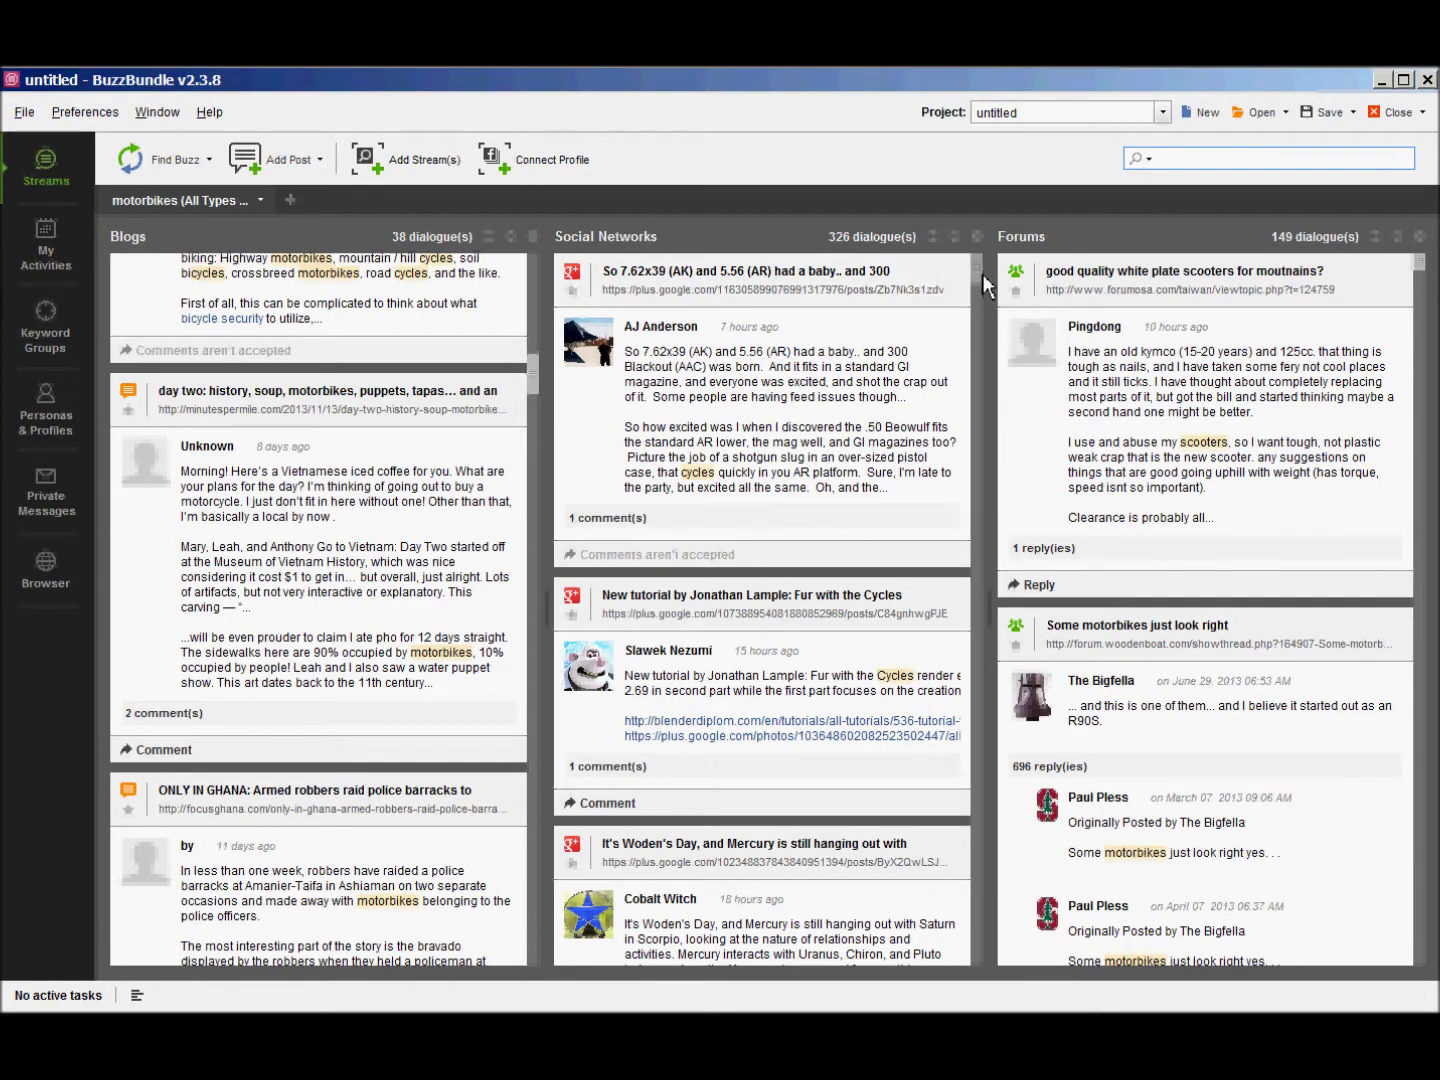
{"action": "scroll", "coordinate": [979, 290], "scroll_direction": "down", "scroll_amount": 1}
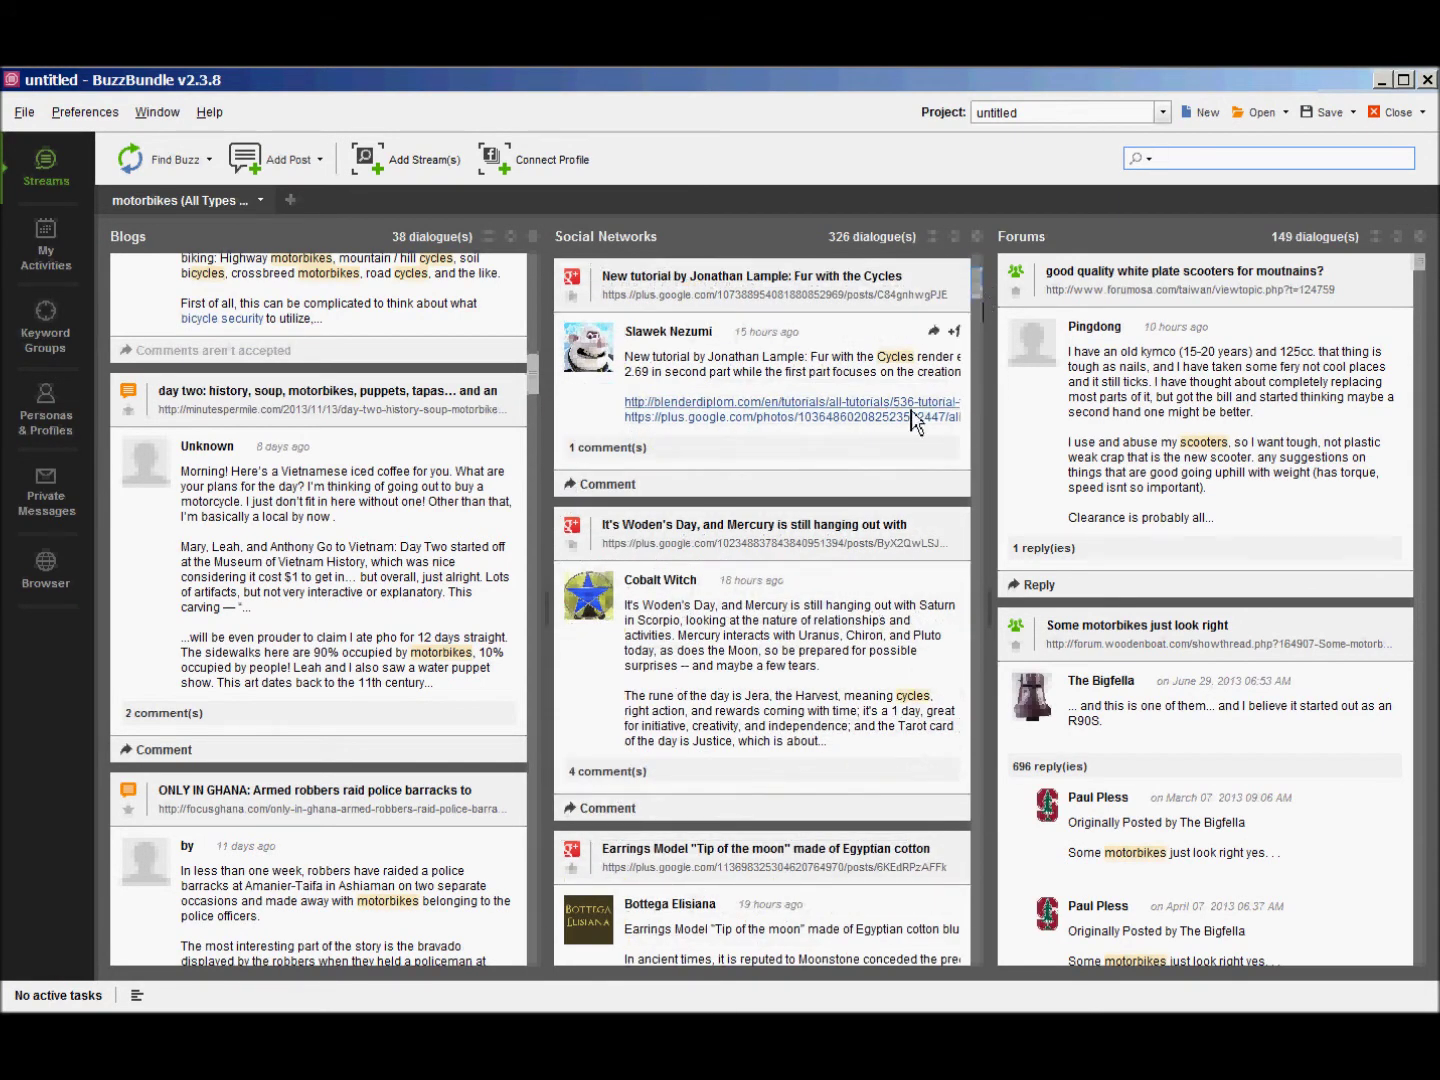
Scroll the Social Networks column down to the 'Power Me, Pull You' Electric Vehicle Symposium post
{"action": "scroll", "coordinate": [982, 289], "scroll_direction": "down", "scroll_amount": 3}
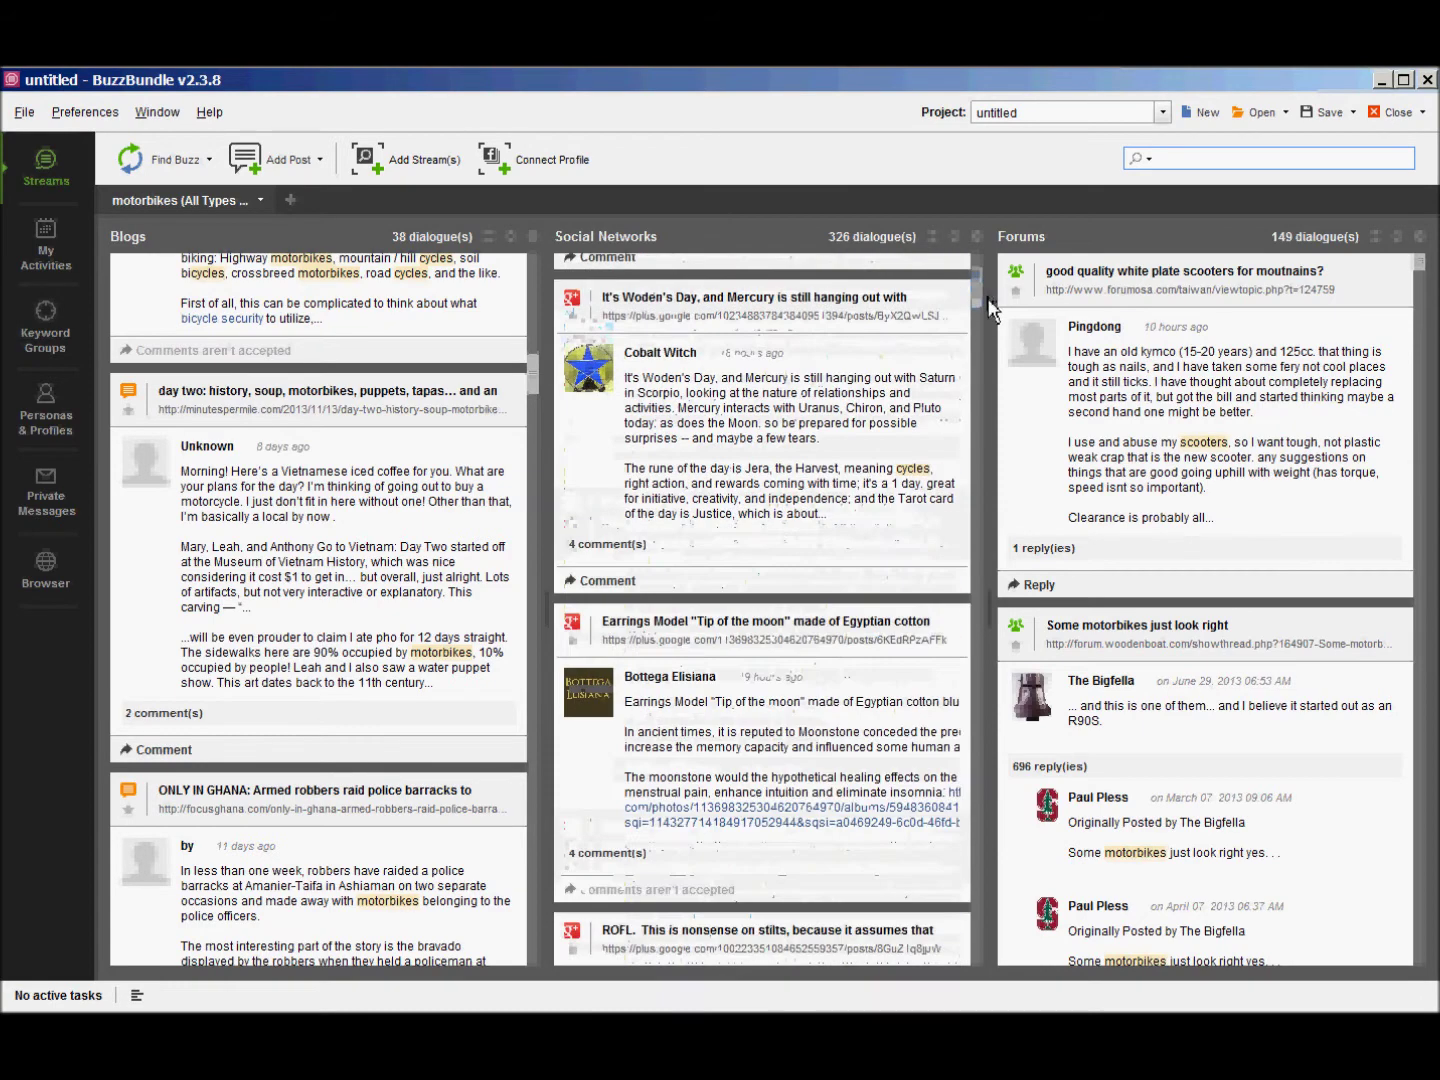
{"action": "scroll", "coordinate": [990, 315], "scroll_direction": "down", "scroll_amount": 5}
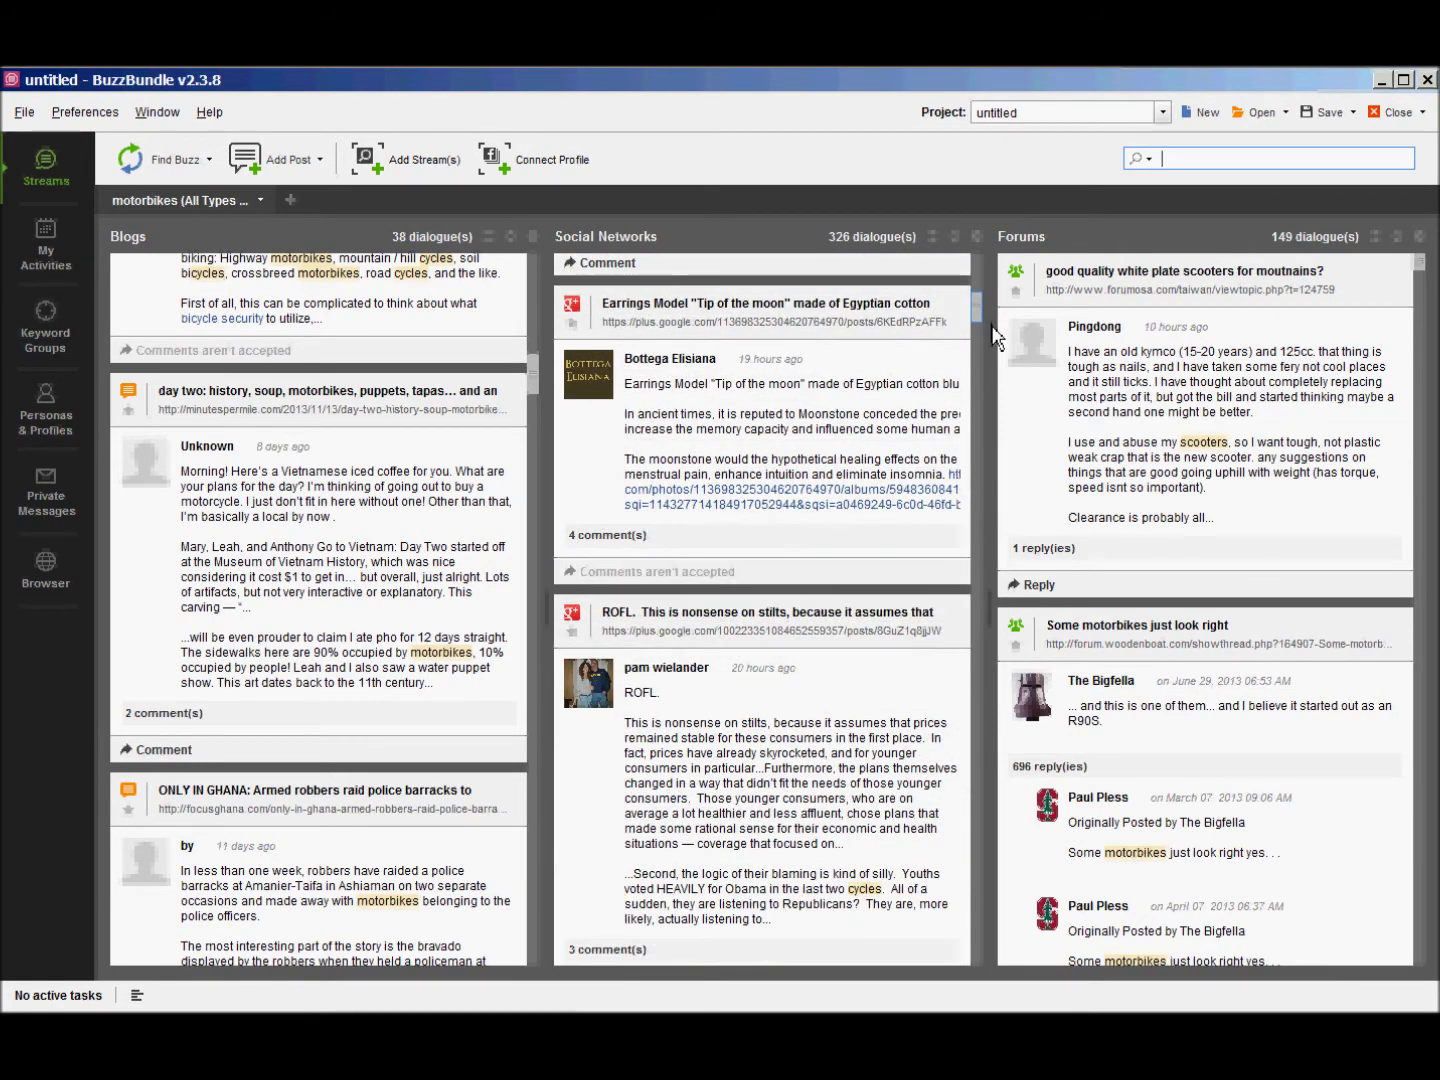
{"action": "left_click_drag", "start_coordinate": [993, 341], "coordinate": [997, 377]}
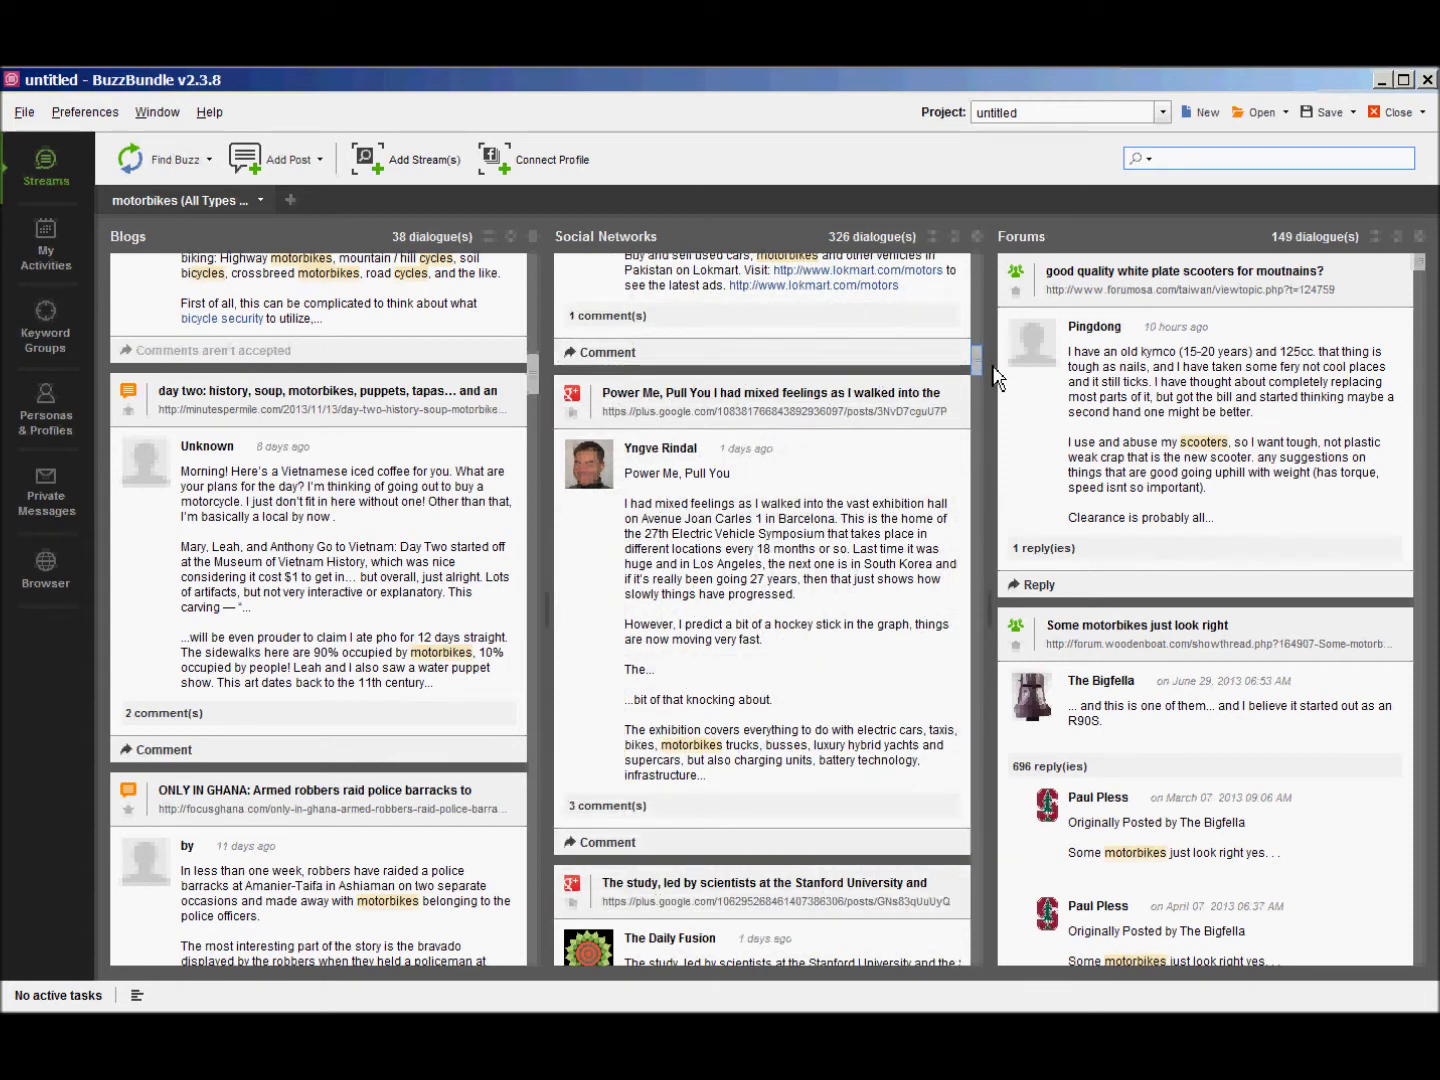
Write the Google+ comment 'Electric vehicles really interest me' on the post, leaving Schedule submission off
{"action": "left_click", "coordinate": [610, 848]}
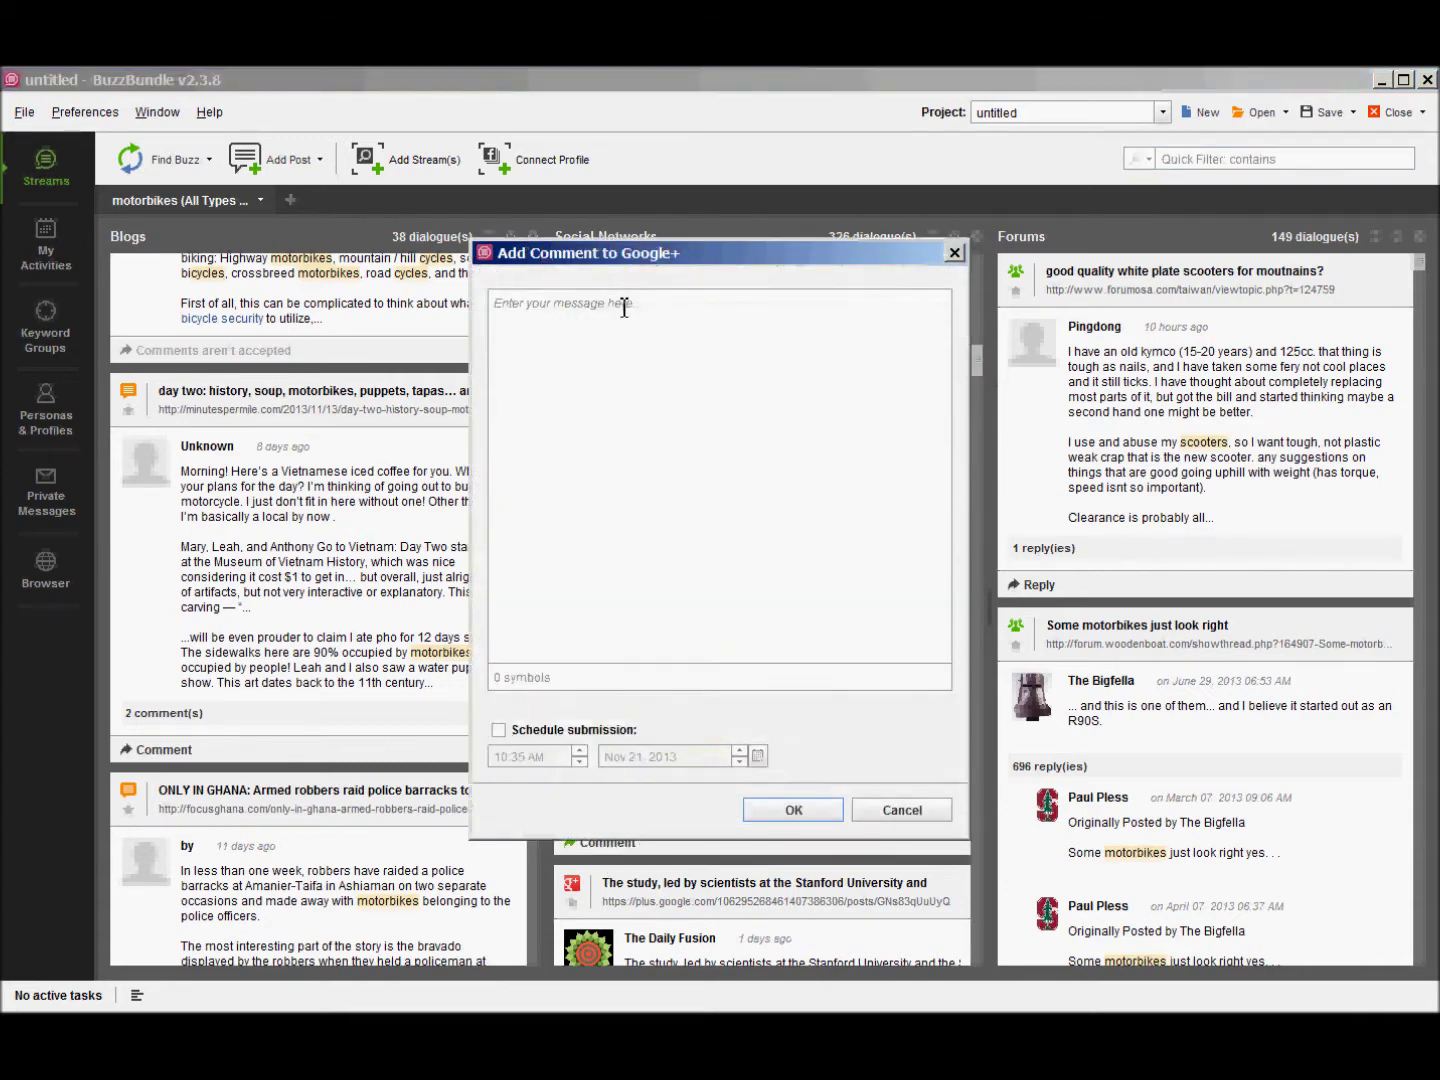
{"action": "type", "text": "Ele"}
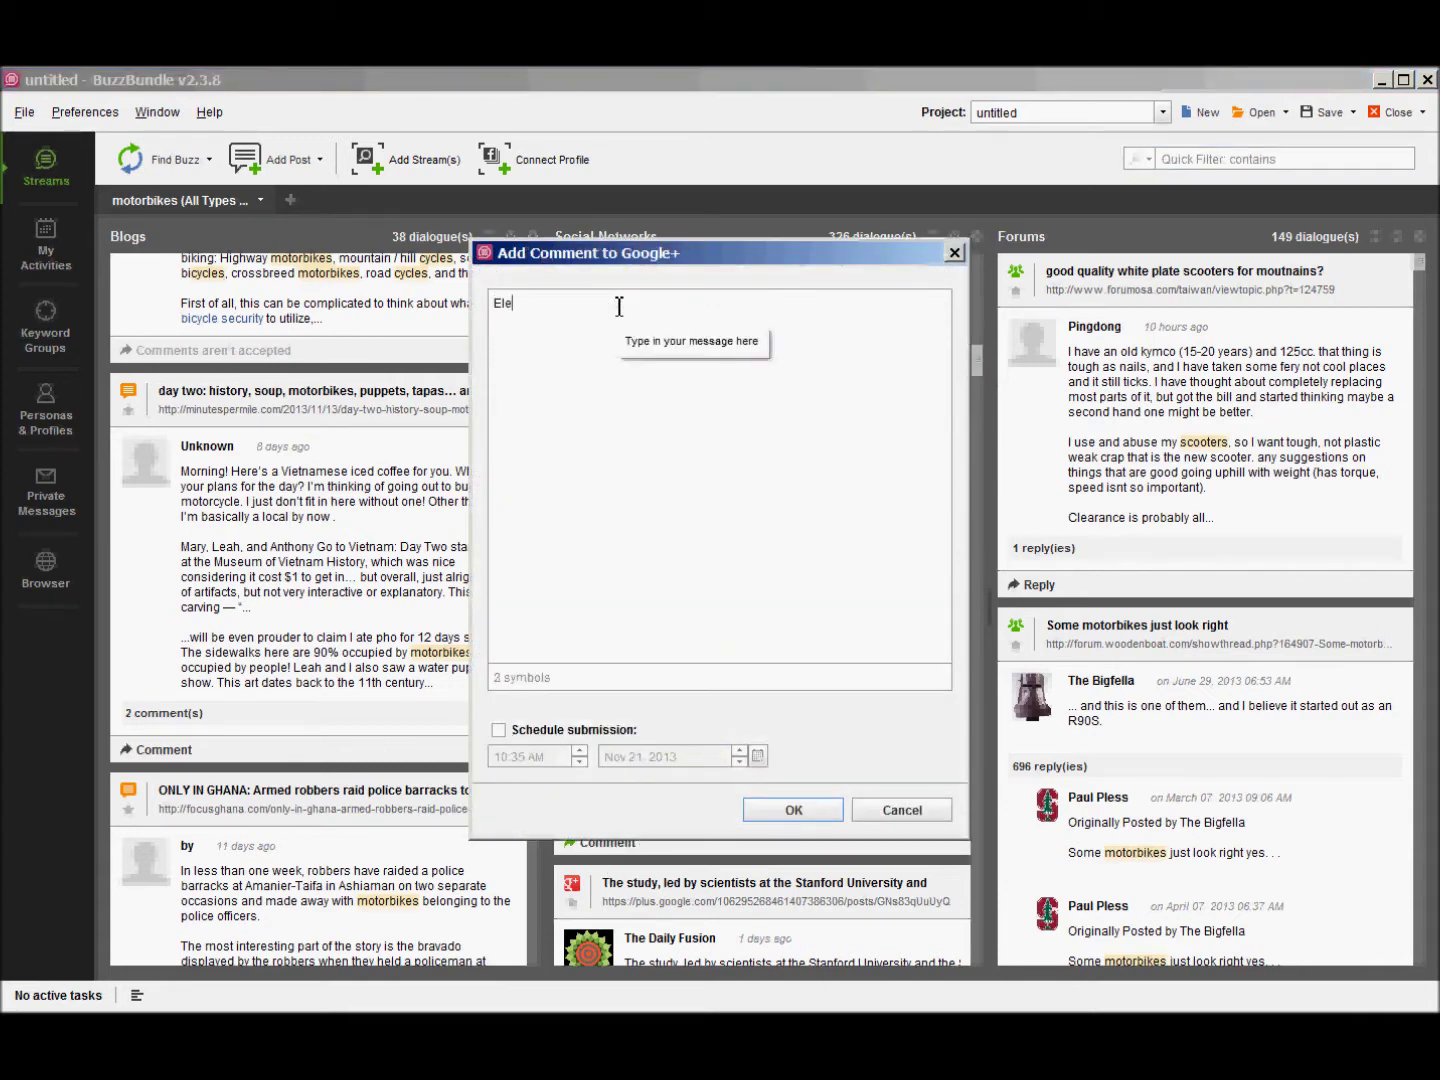
{"action": "type", "text": "ctric vehicles really interest me"}
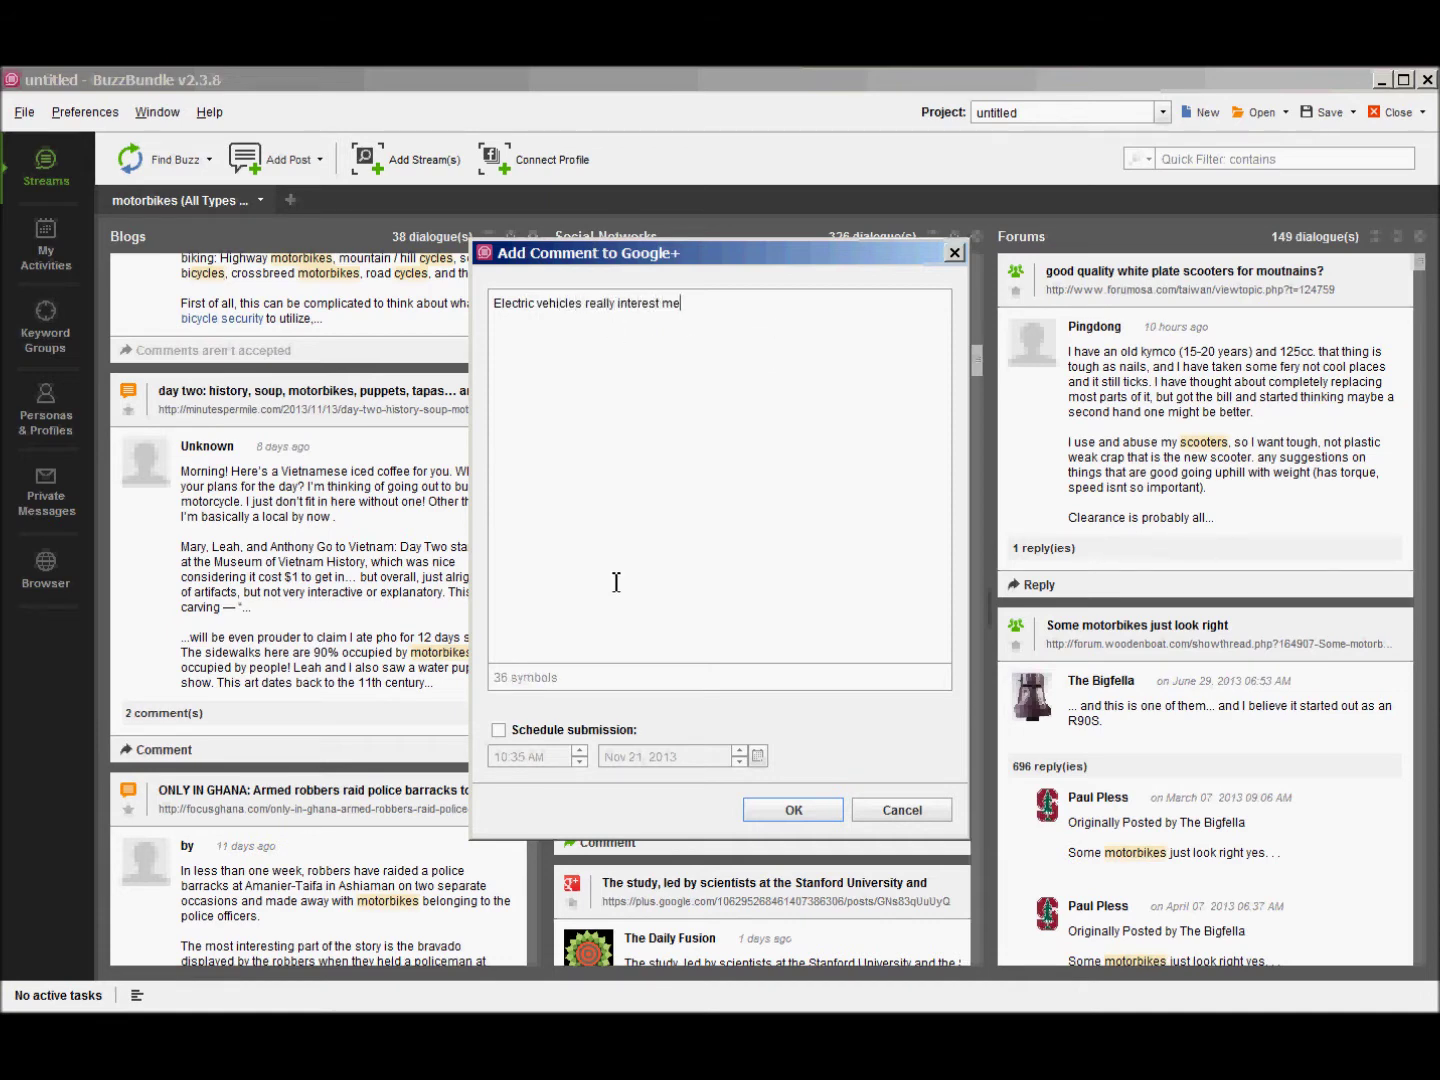
{"action": "left_click", "coordinate": [512, 734]}
{"action": "left_click", "coordinate": [511, 738]}
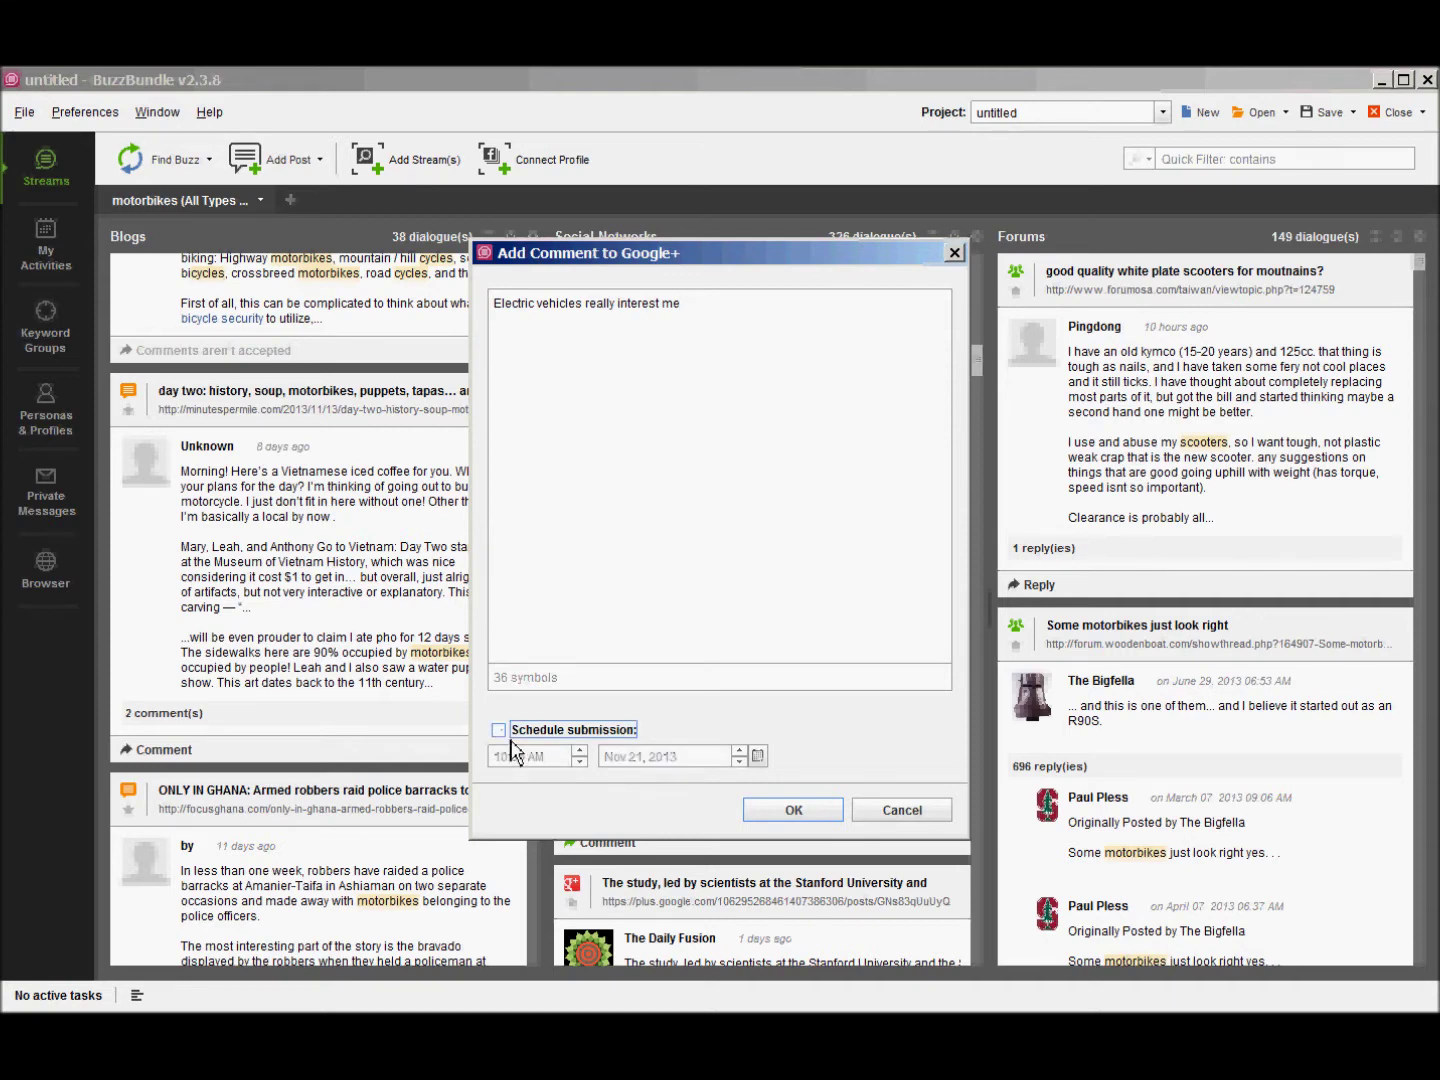
Submit the comment, then cancel the Google+ profile login prompt and discard the comment
{"action": "left_click", "coordinate": [793, 810]}
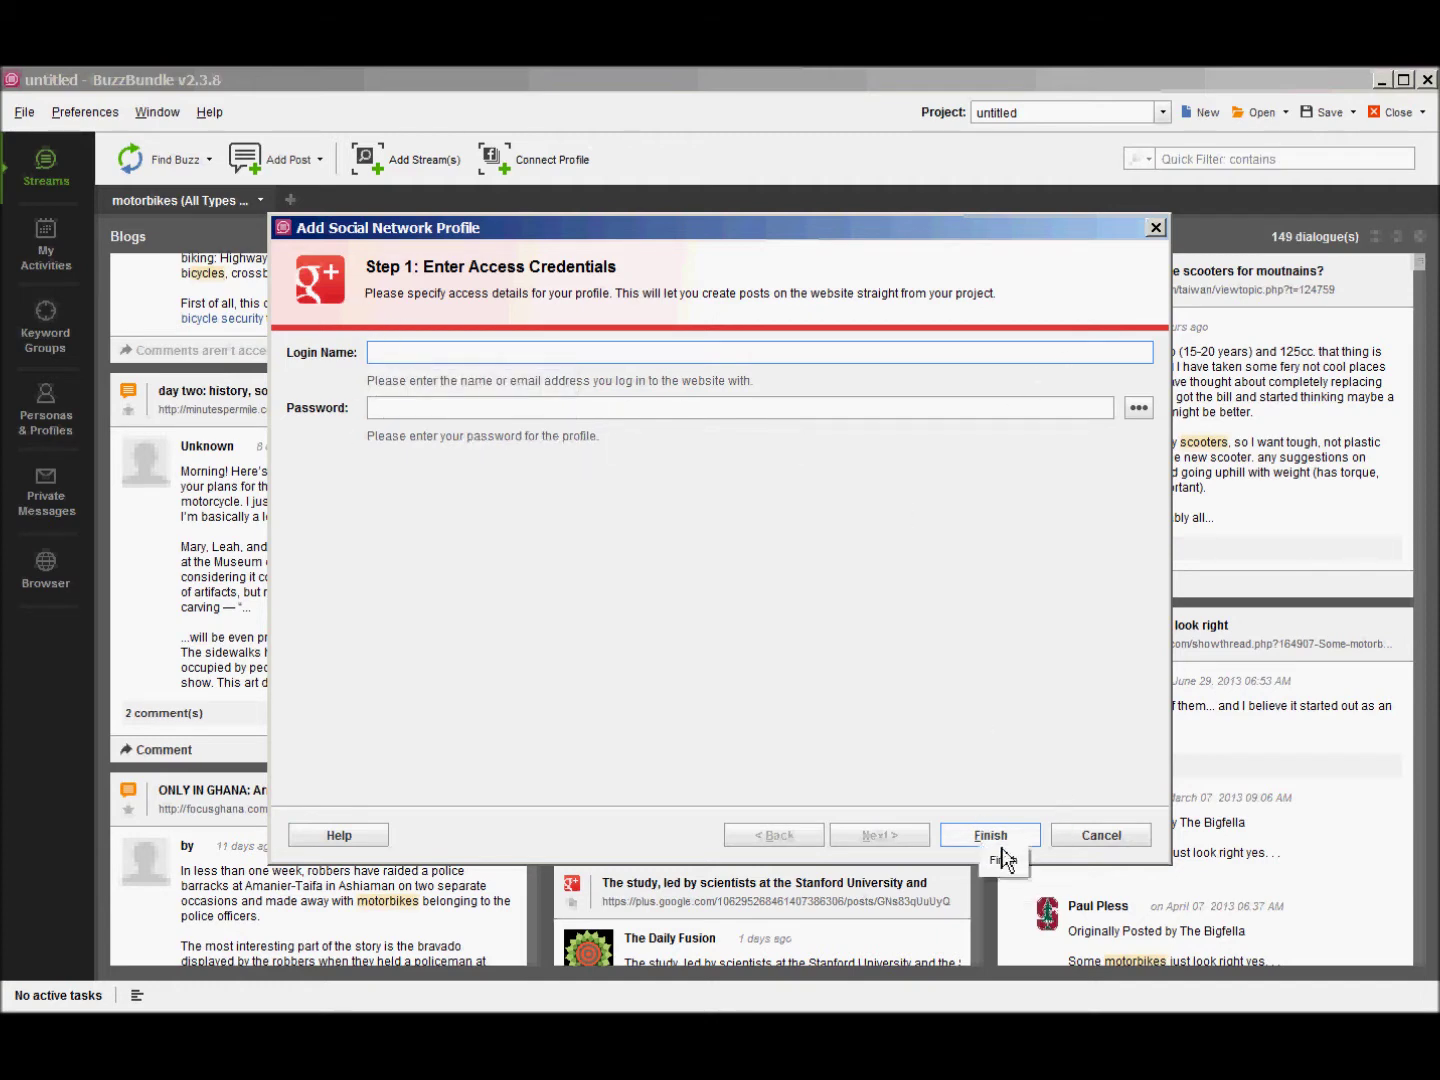
{"action": "left_click", "coordinate": [1156, 228]}
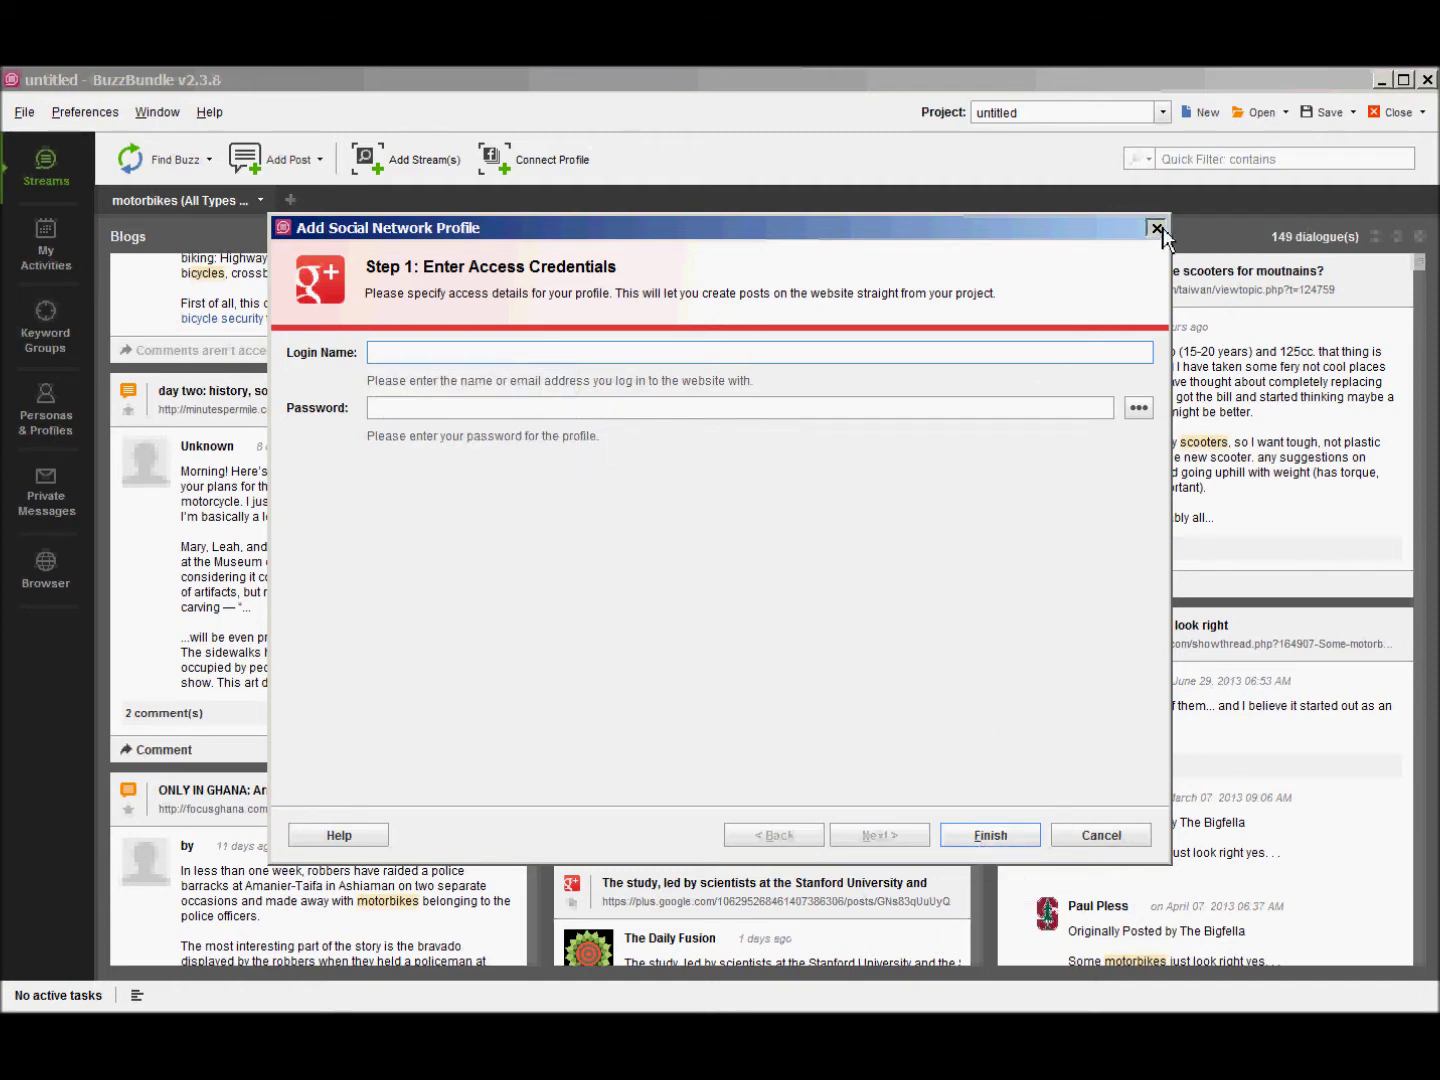
{"action": "left_click", "coordinate": [955, 256]}
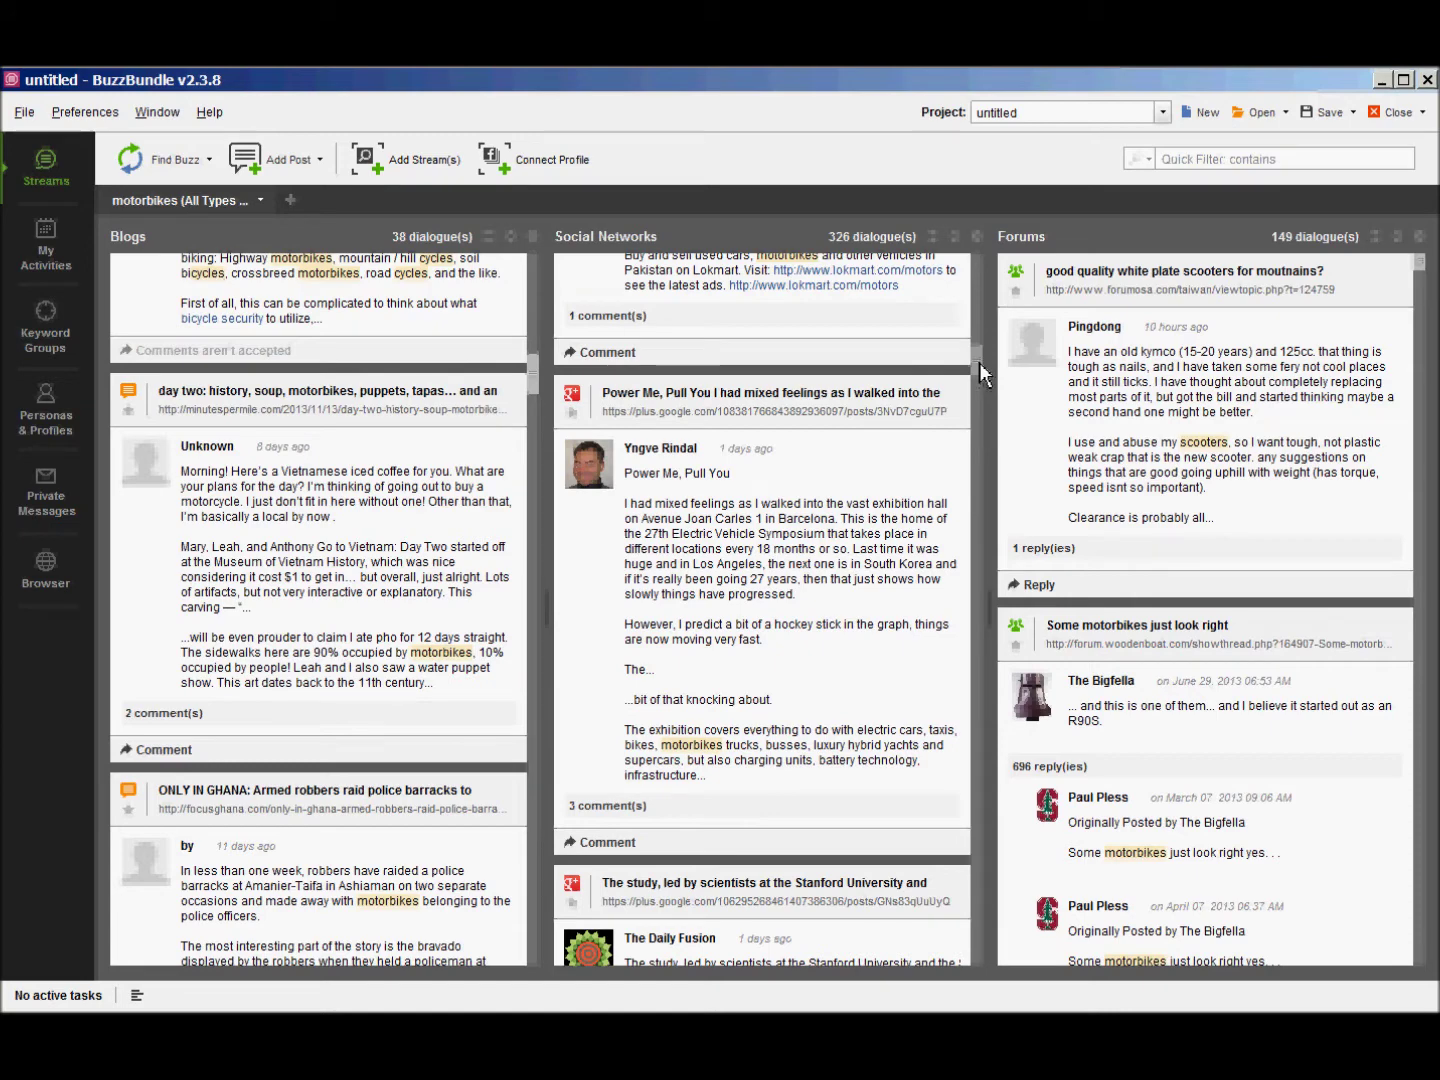
Open Preferences and view the preferred social media and stream tab settings
{"action": "left_click", "coordinate": [87, 116]}
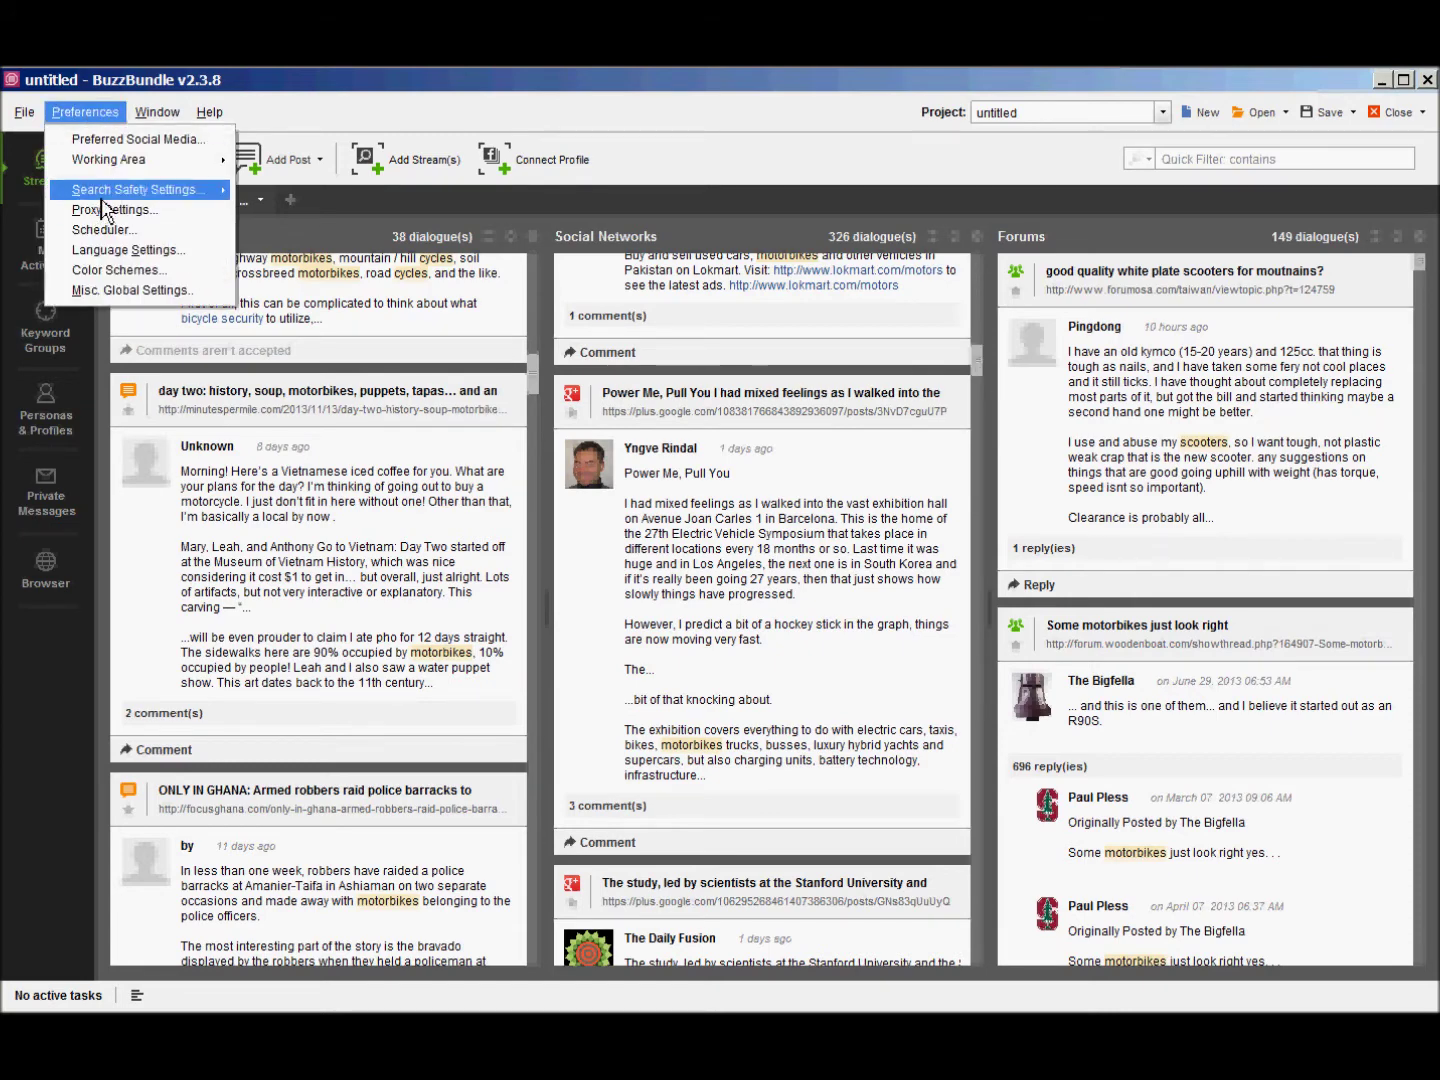
{"action": "left_click", "coordinate": [130, 138]}
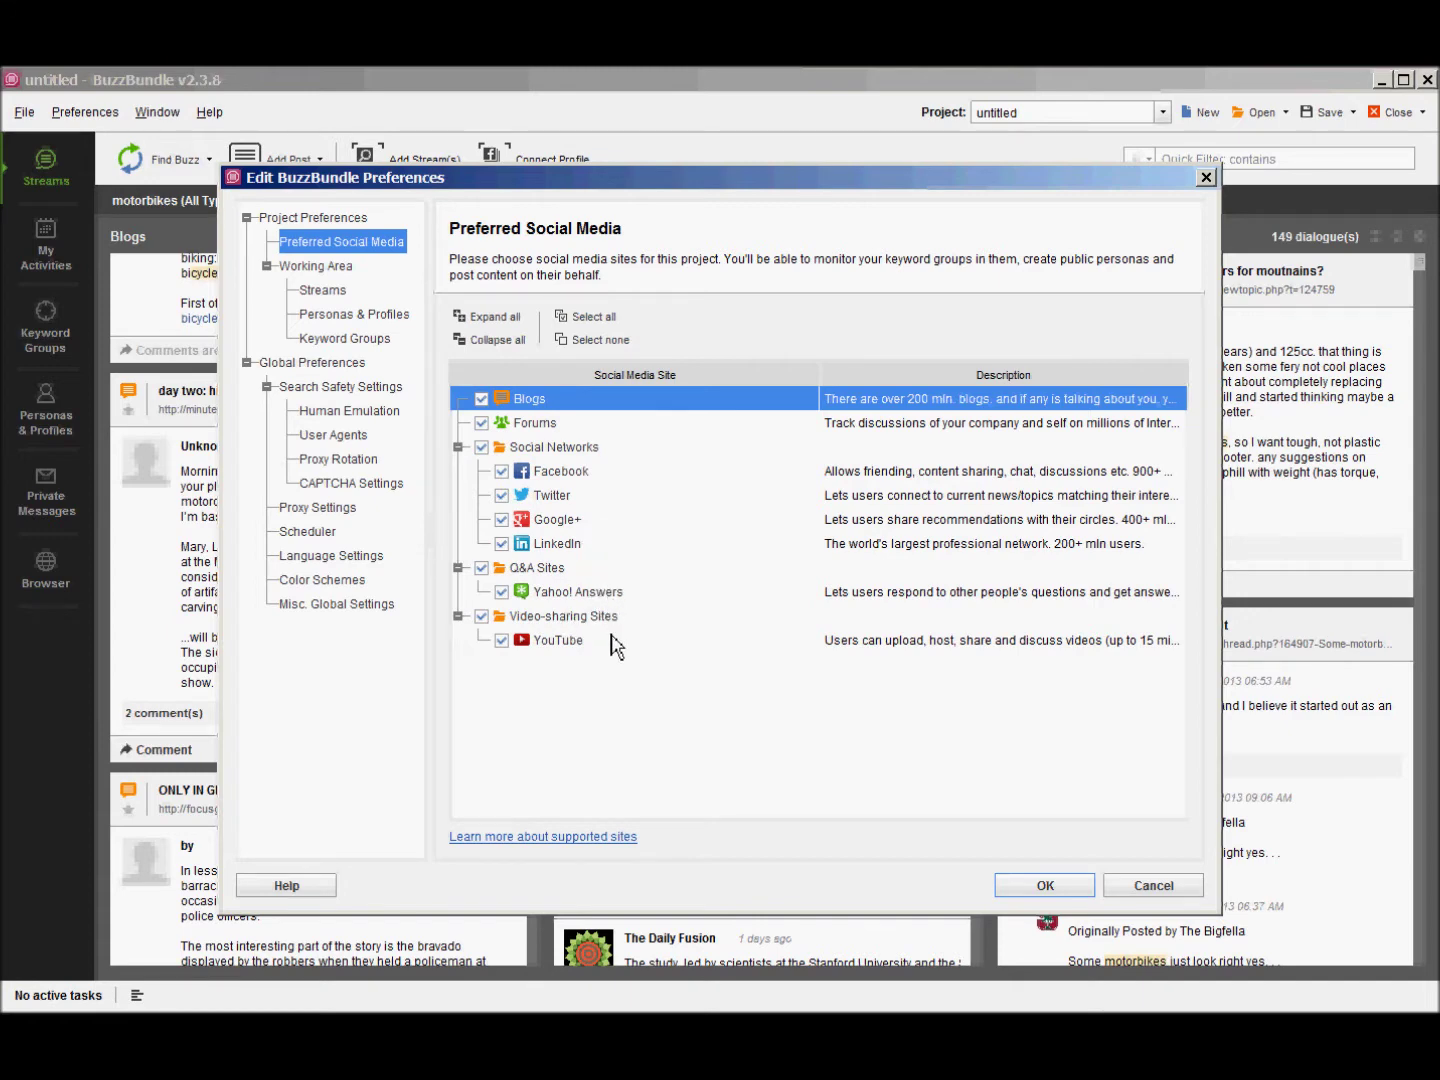
{"action": "left_click", "coordinate": [329, 292]}
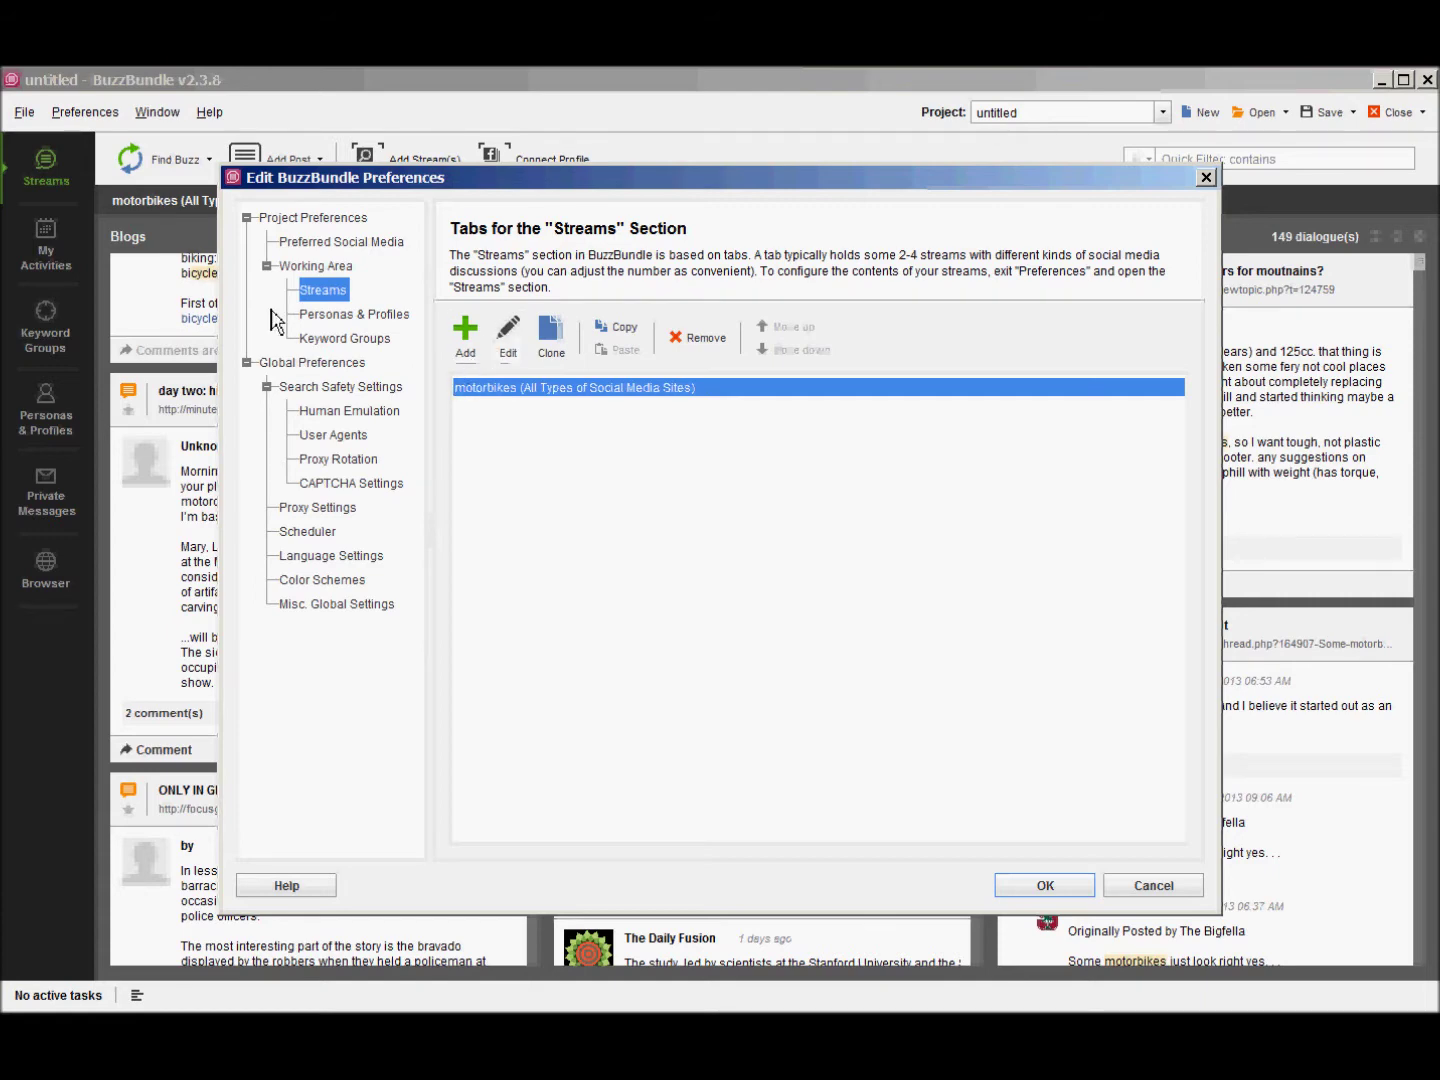
Browse the Personas & Profiles, Keyword Groups and Human Emulation pages, ending on User Agents
{"action": "left_click", "coordinate": [334, 316]}
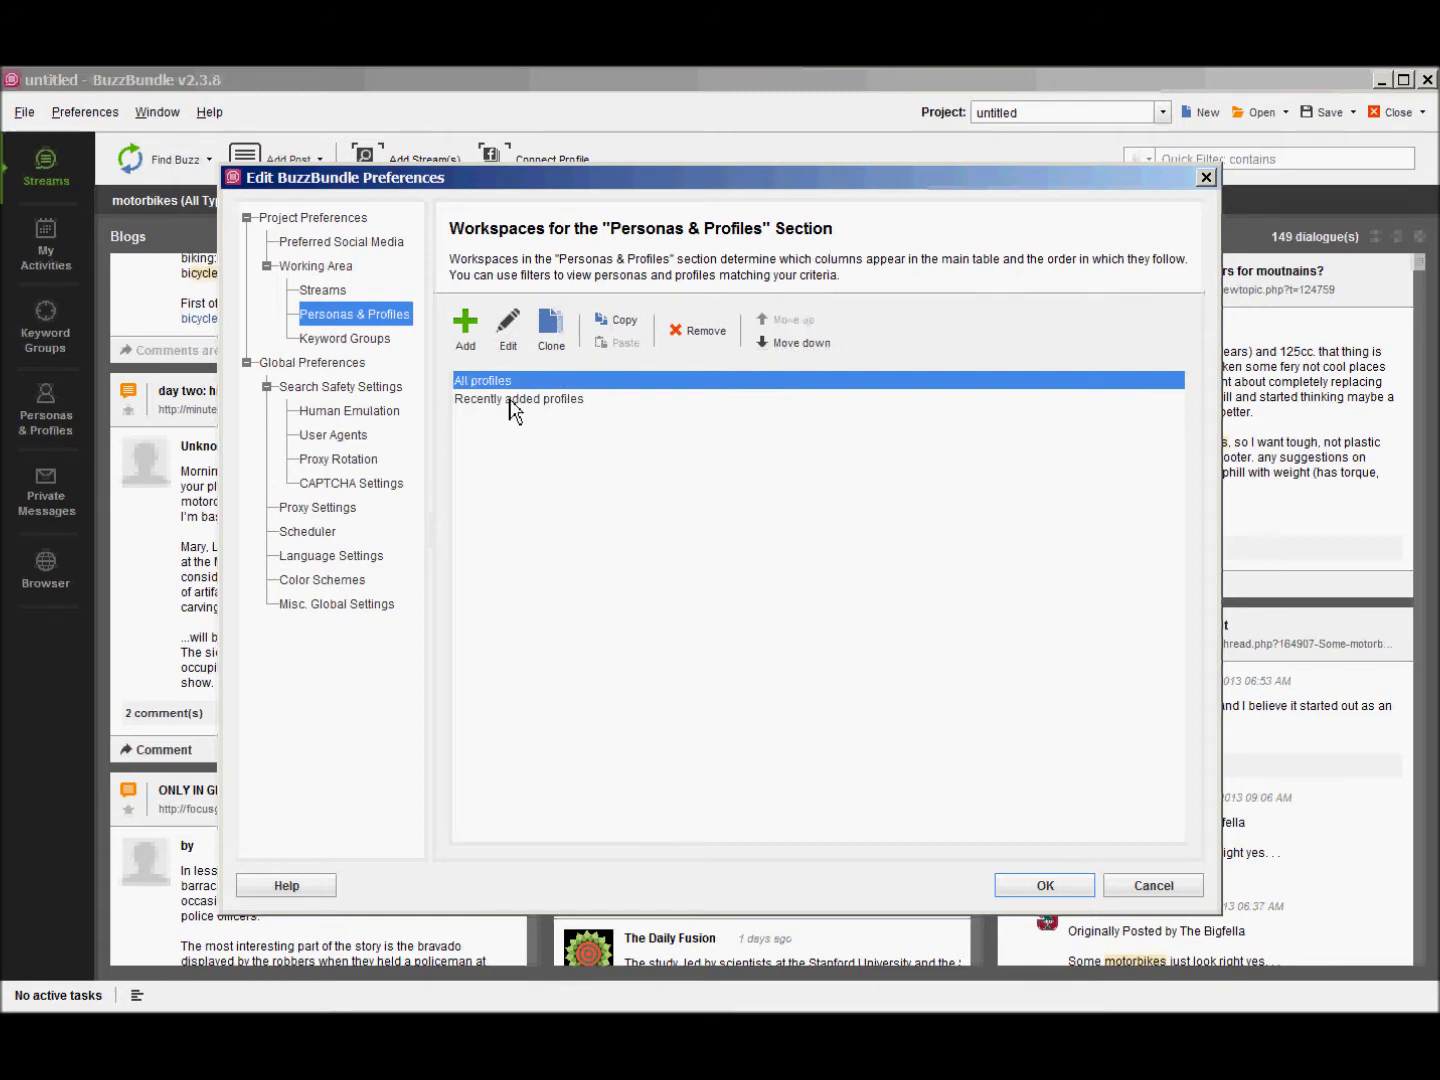
{"action": "left_click", "coordinate": [513, 402]}
{"action": "left_click", "coordinate": [334, 342]}
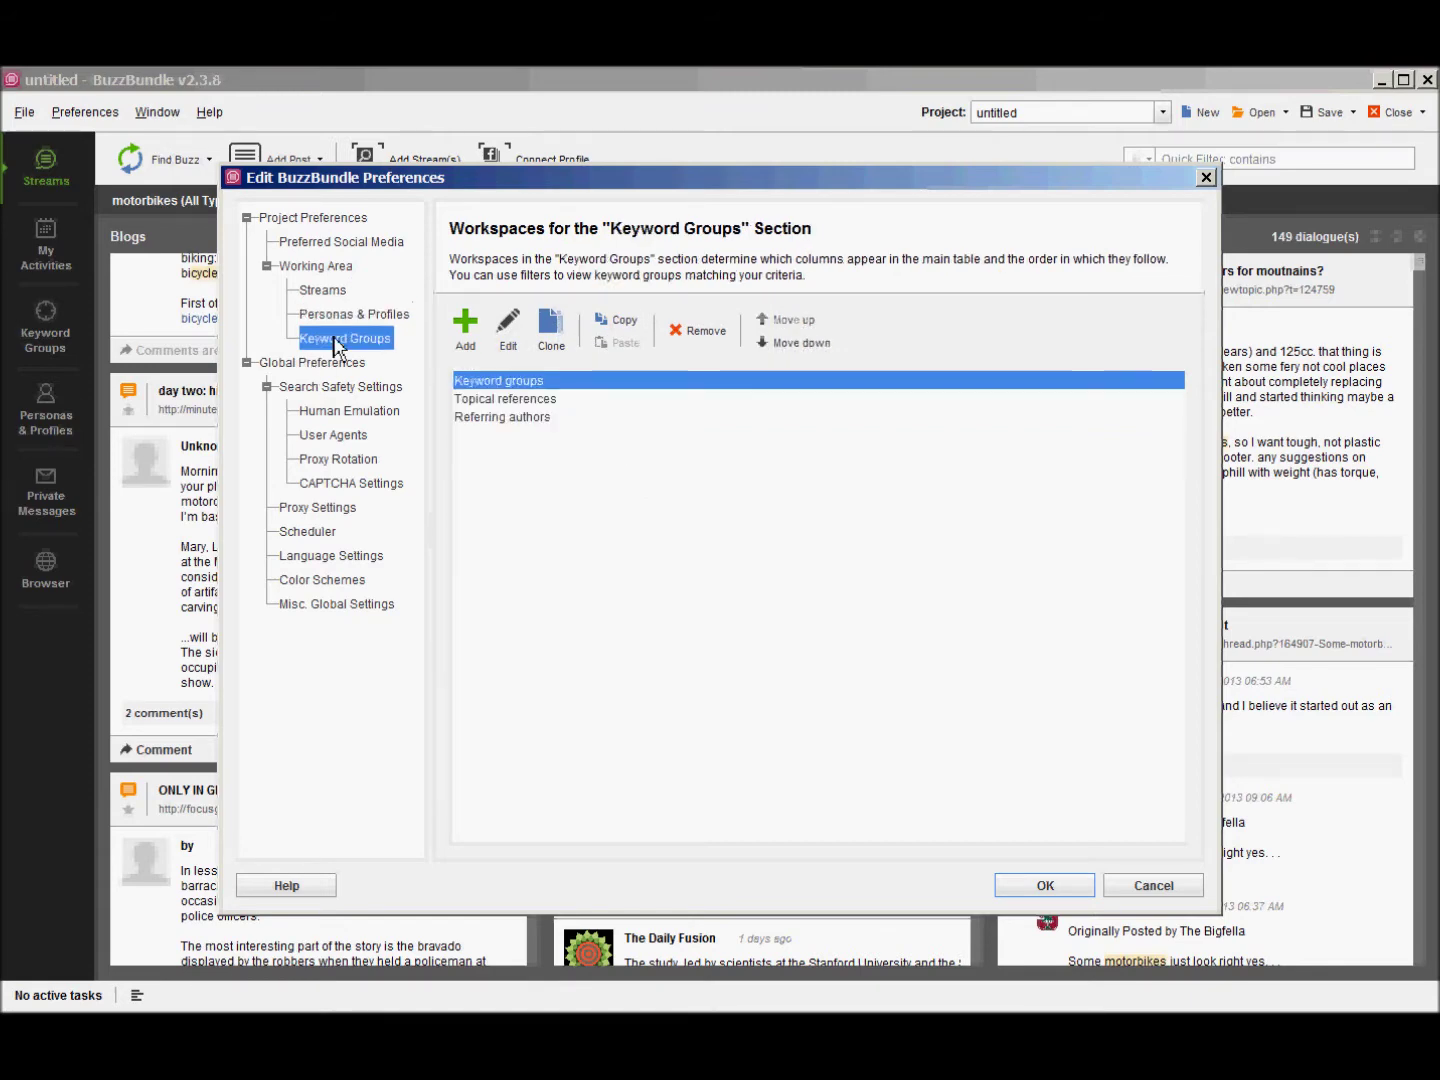
{"action": "left_click", "coordinate": [345, 409]}
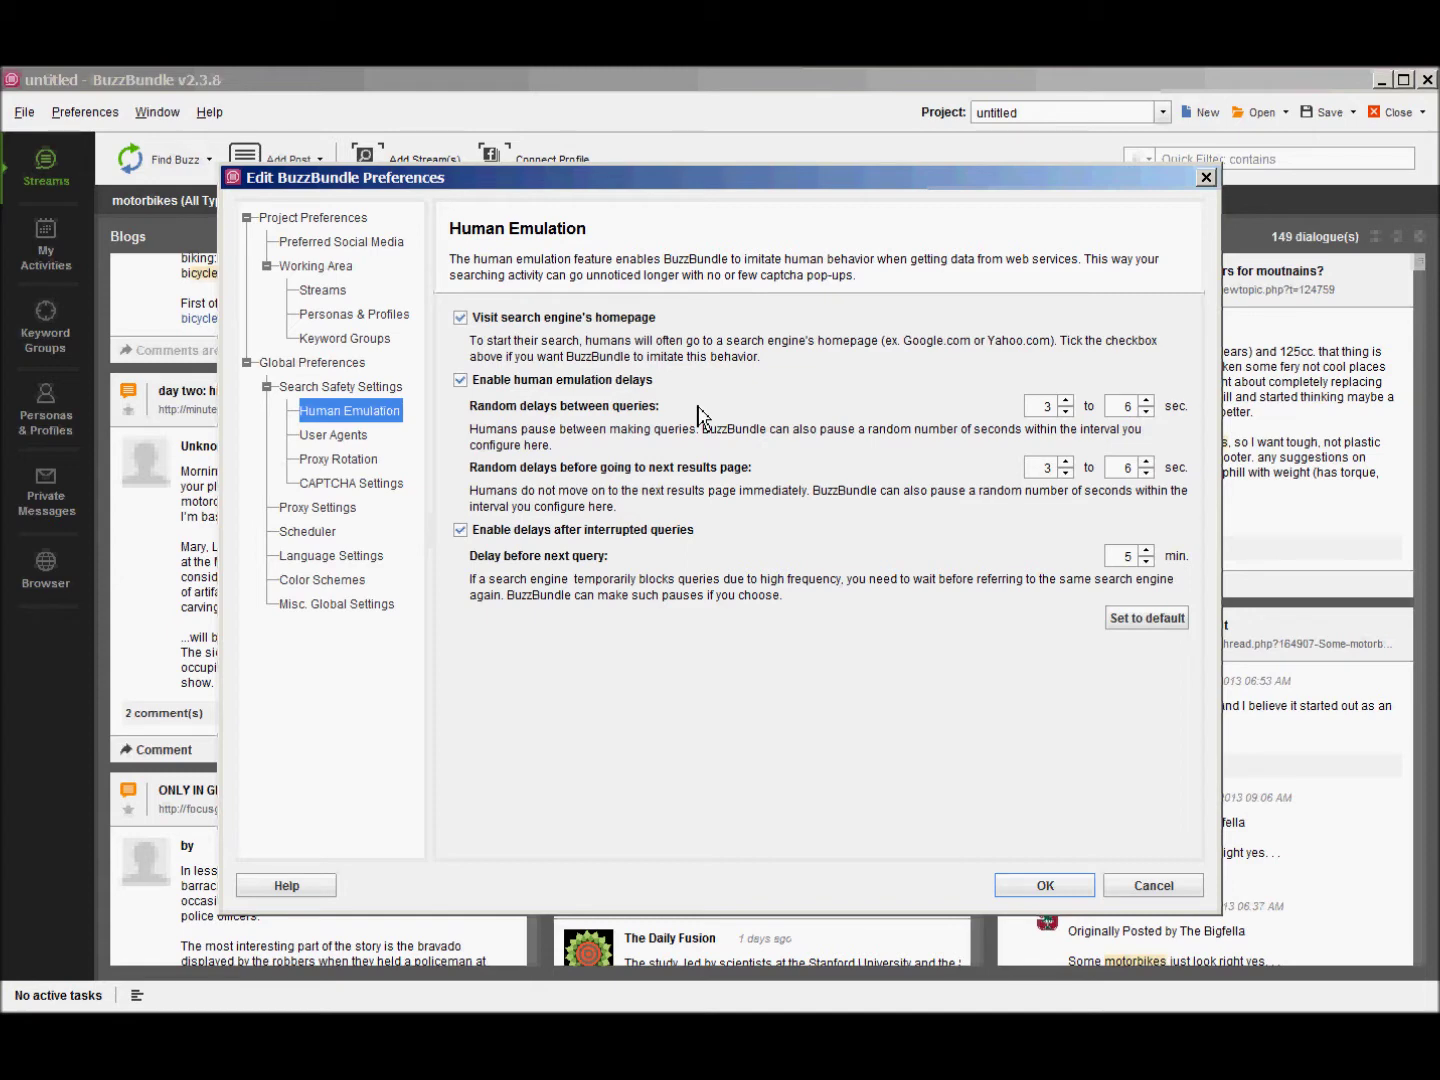
{"action": "left_click", "coordinate": [319, 438]}
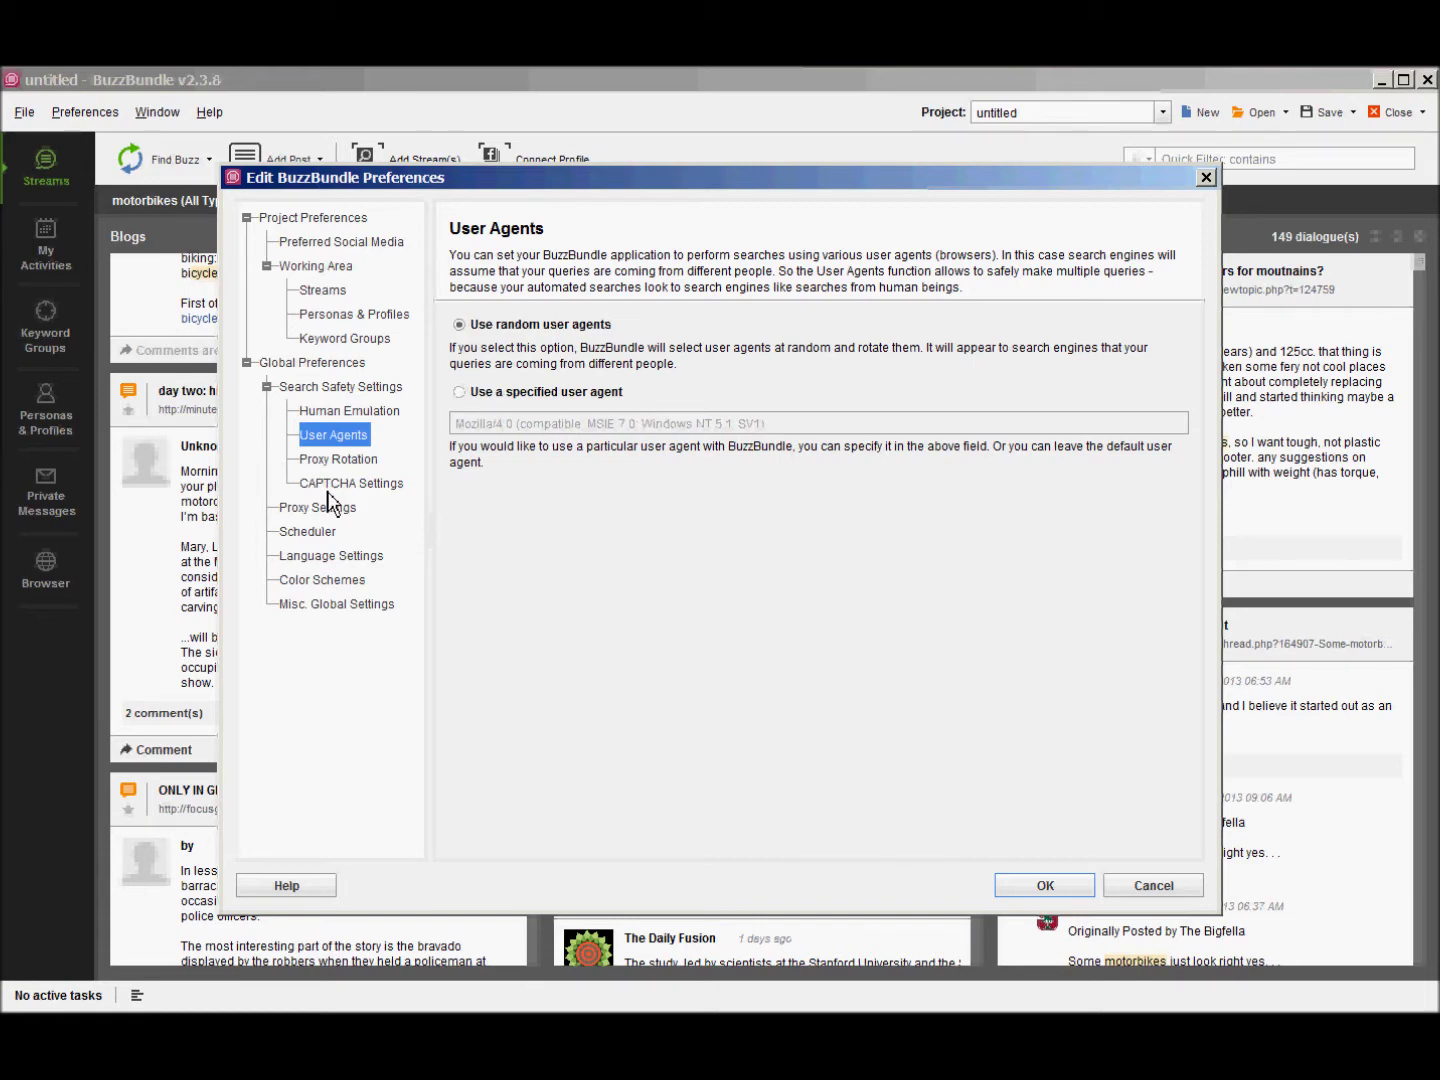
Look through the Scheduler and Language Settings pages, then the Color Schemes page
{"action": "left_click", "coordinate": [325, 536]}
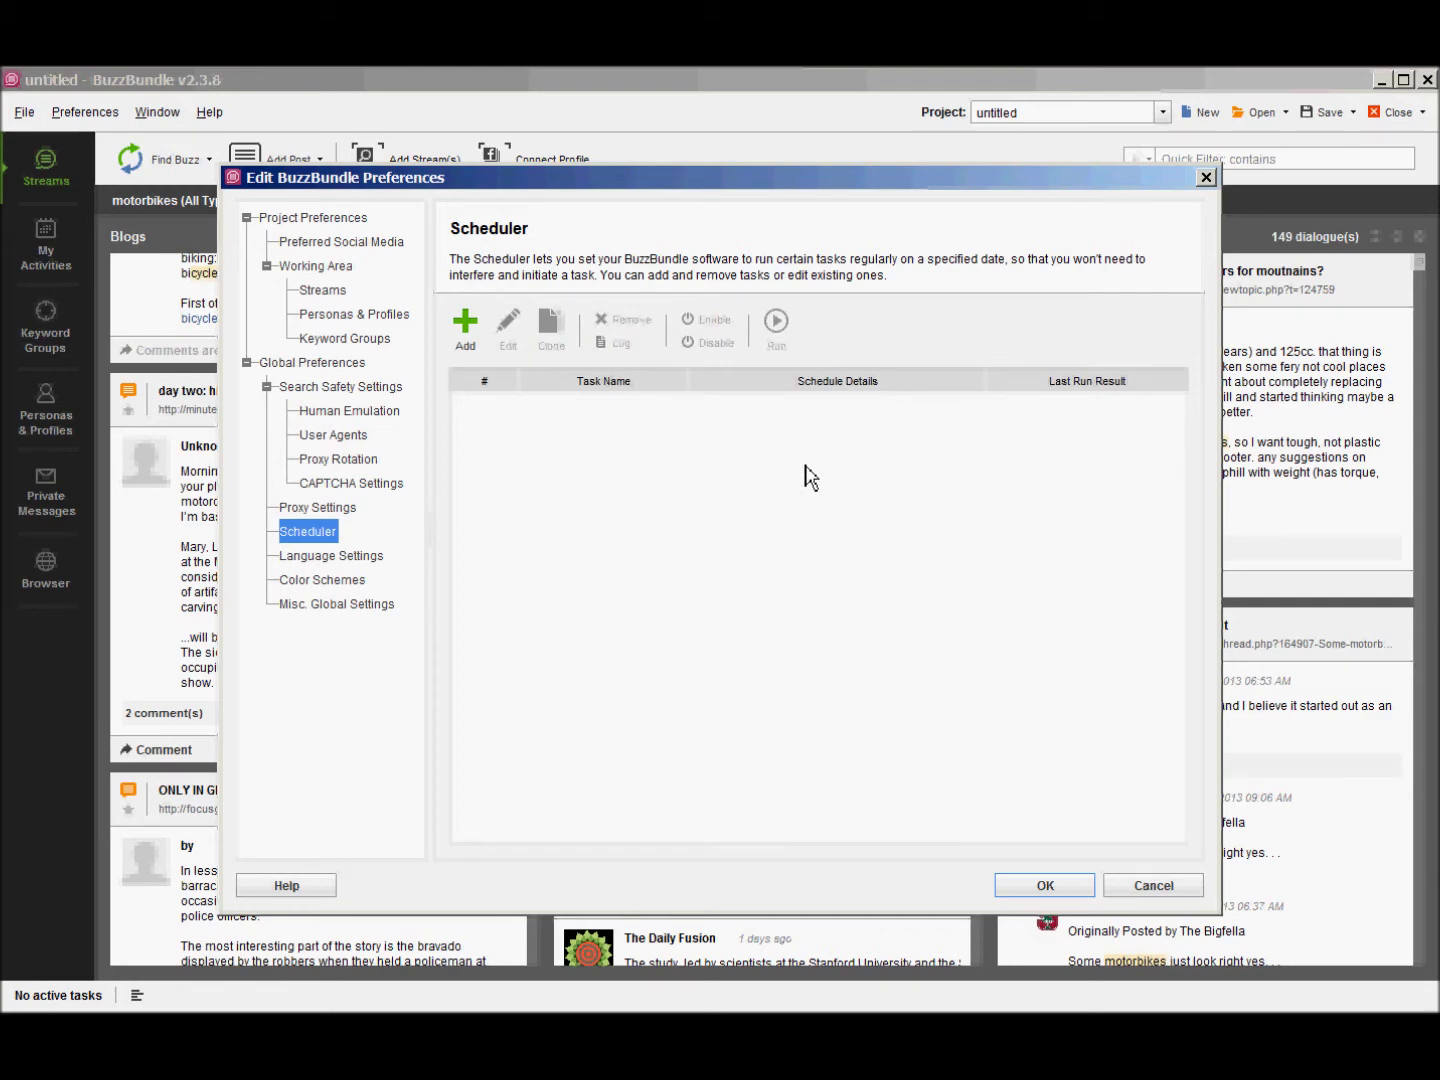
{"action": "left_click", "coordinate": [346, 566]}
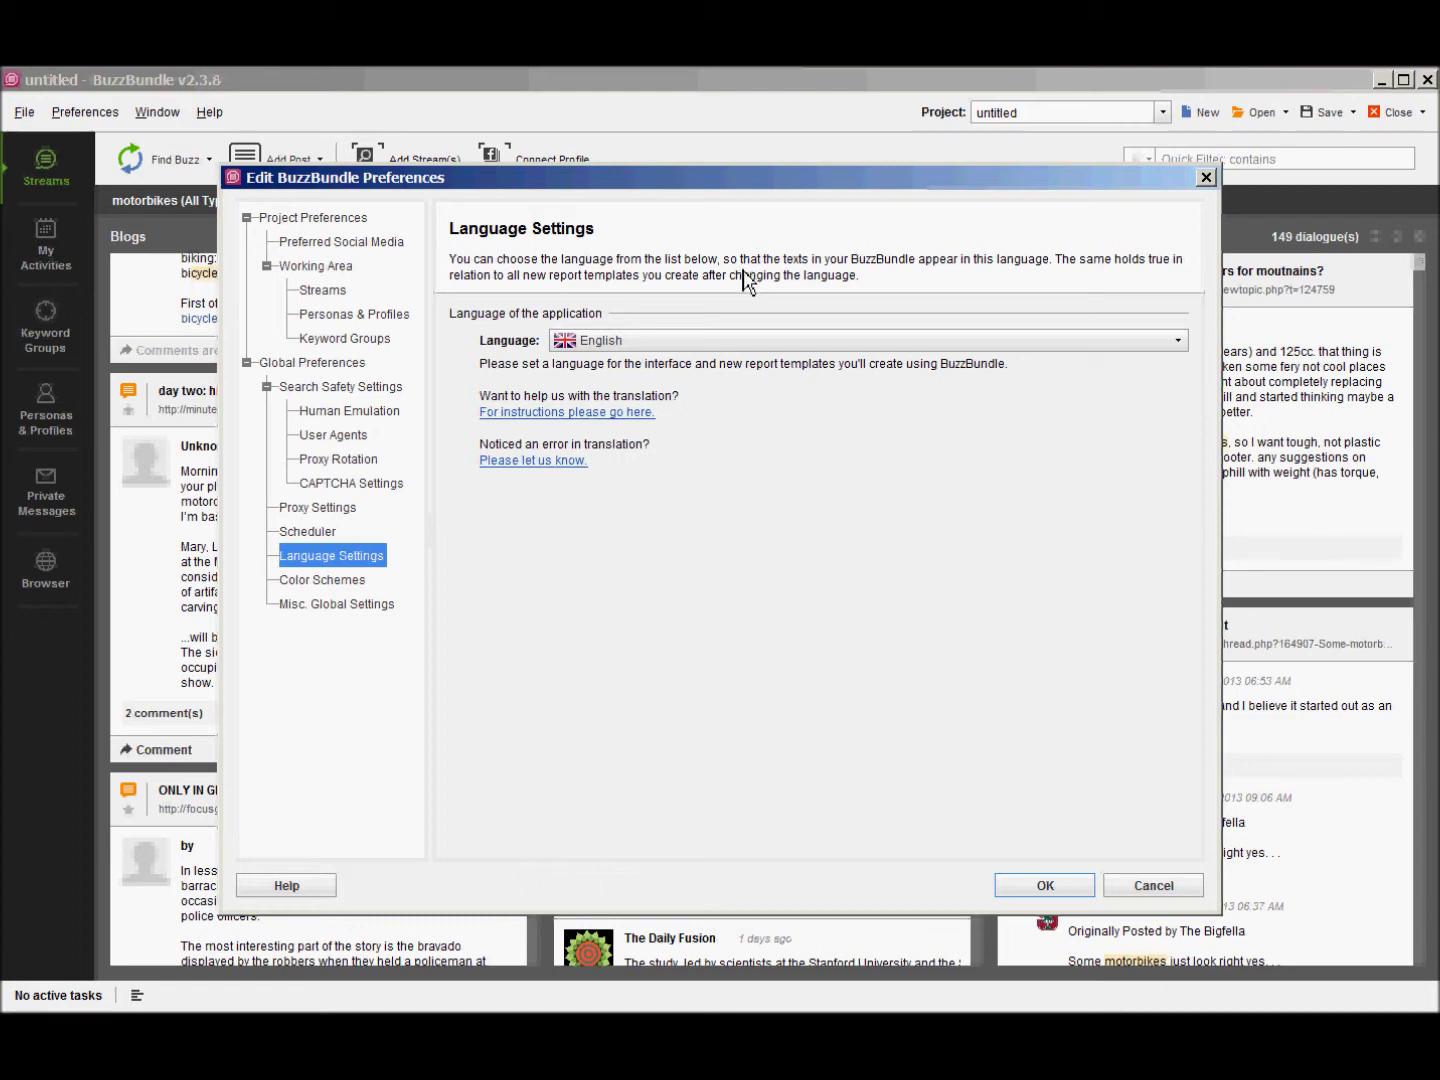
{"action": "left_click", "coordinate": [310, 583]}
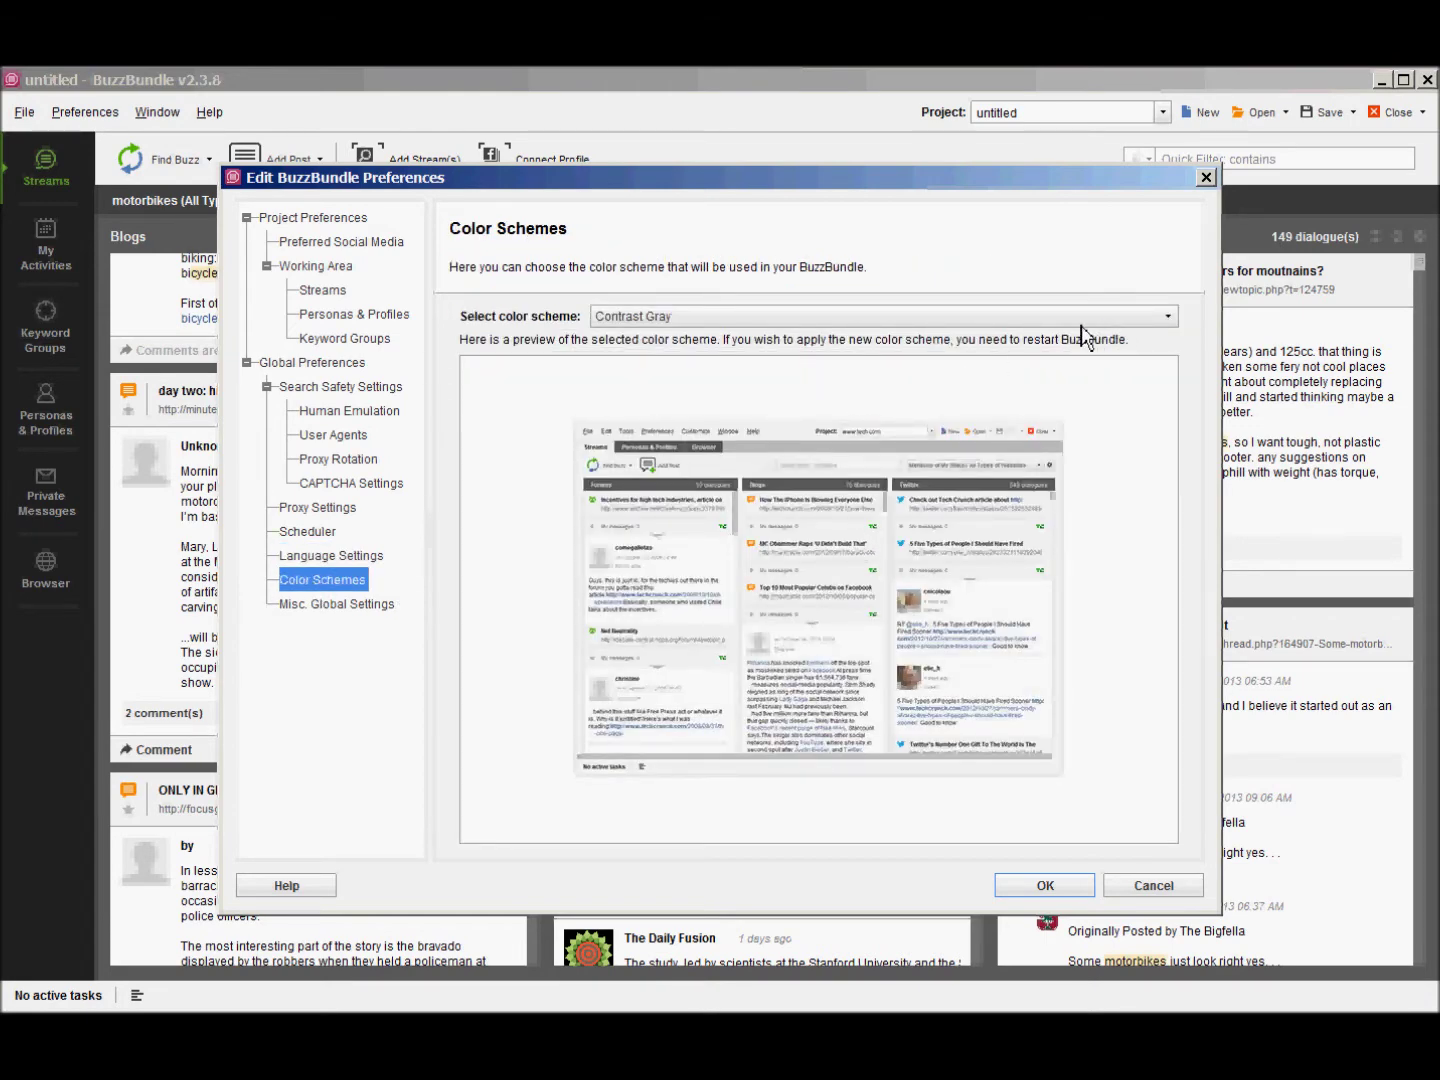
Try the Blue and Orange, Sand and Gray colour schemes, settling on Sand
{"action": "left_click", "coordinate": [1120, 318]}
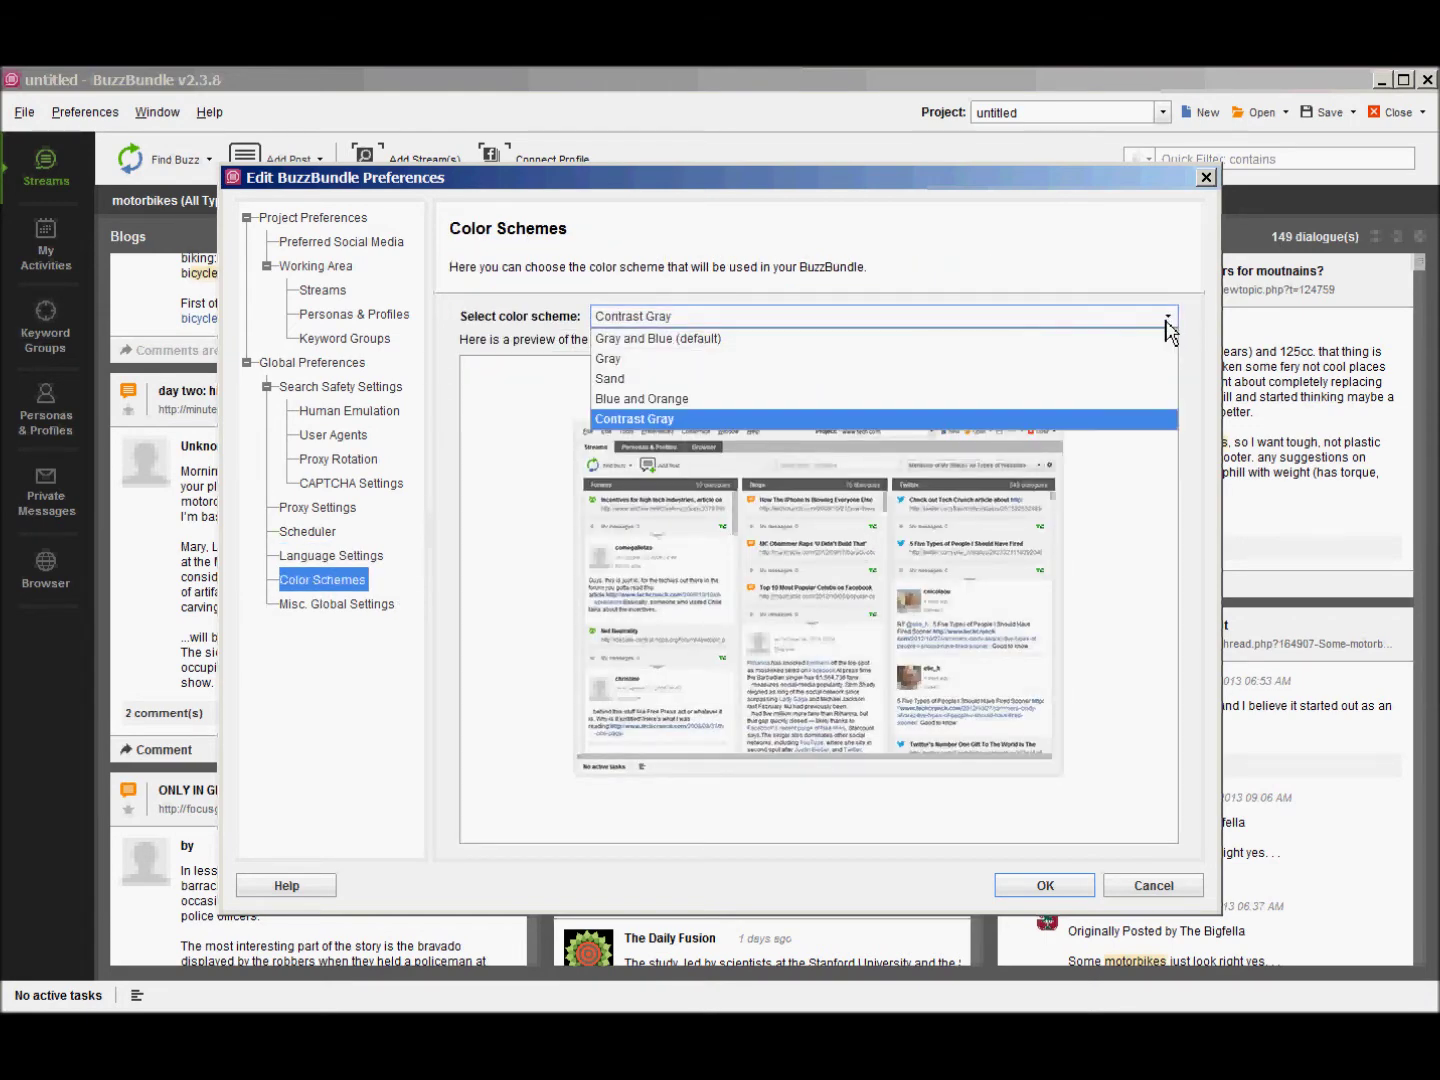
{"action": "left_click", "coordinate": [645, 399]}
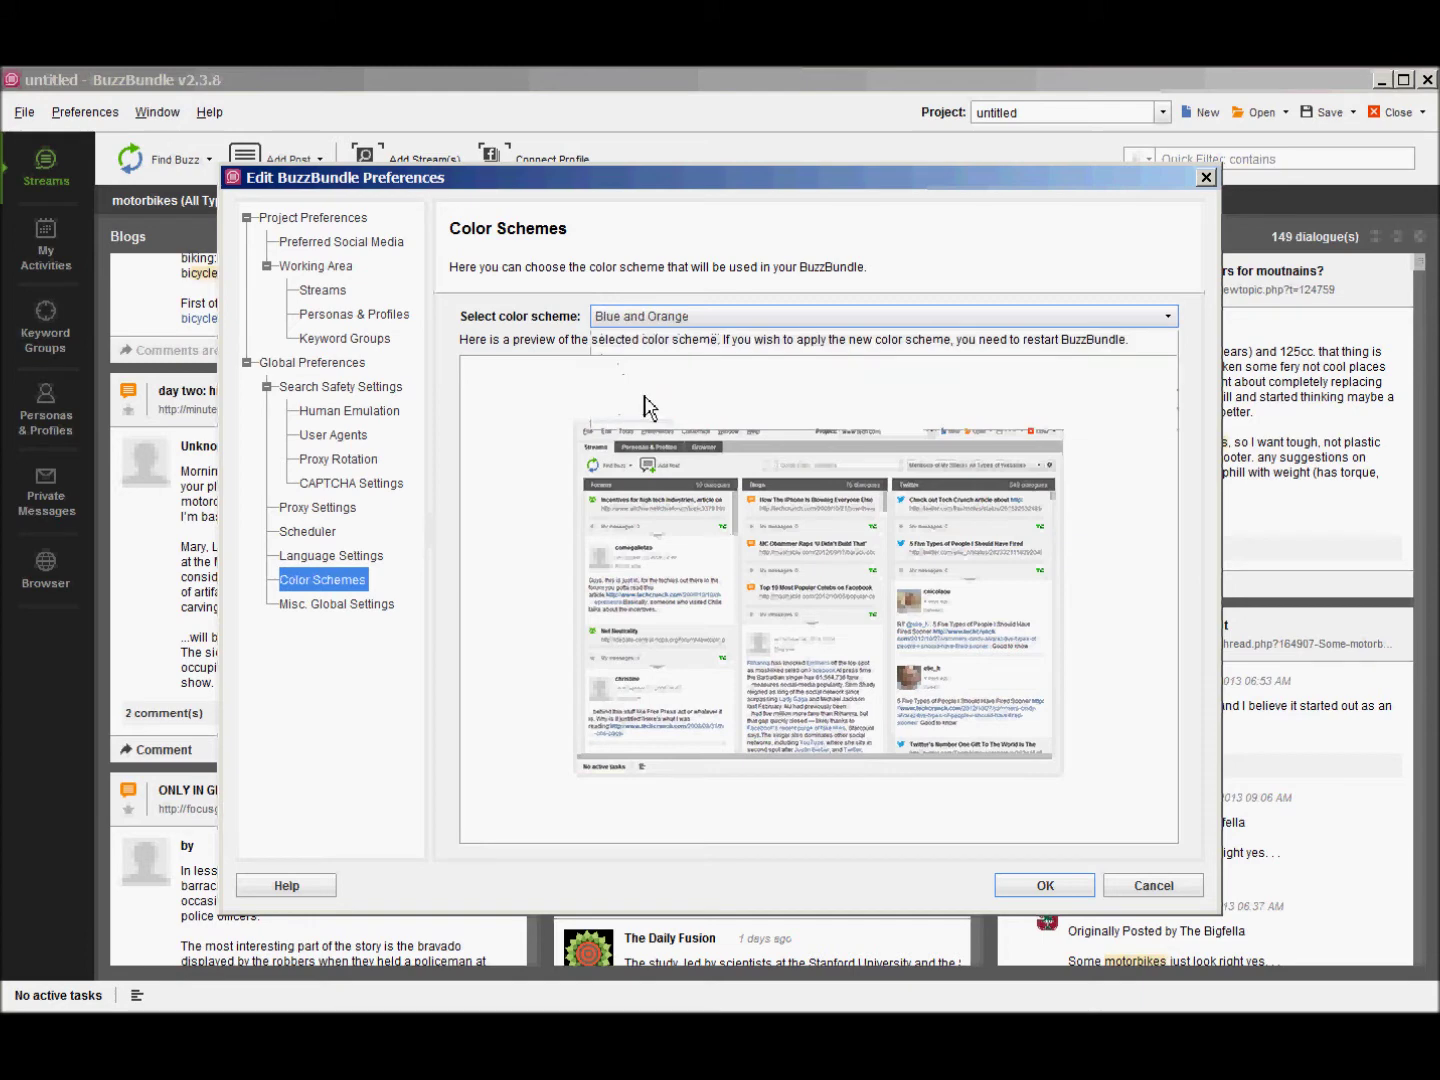
{"action": "left_click", "coordinate": [1165, 317]}
{"action": "left_click", "coordinate": [815, 380]}
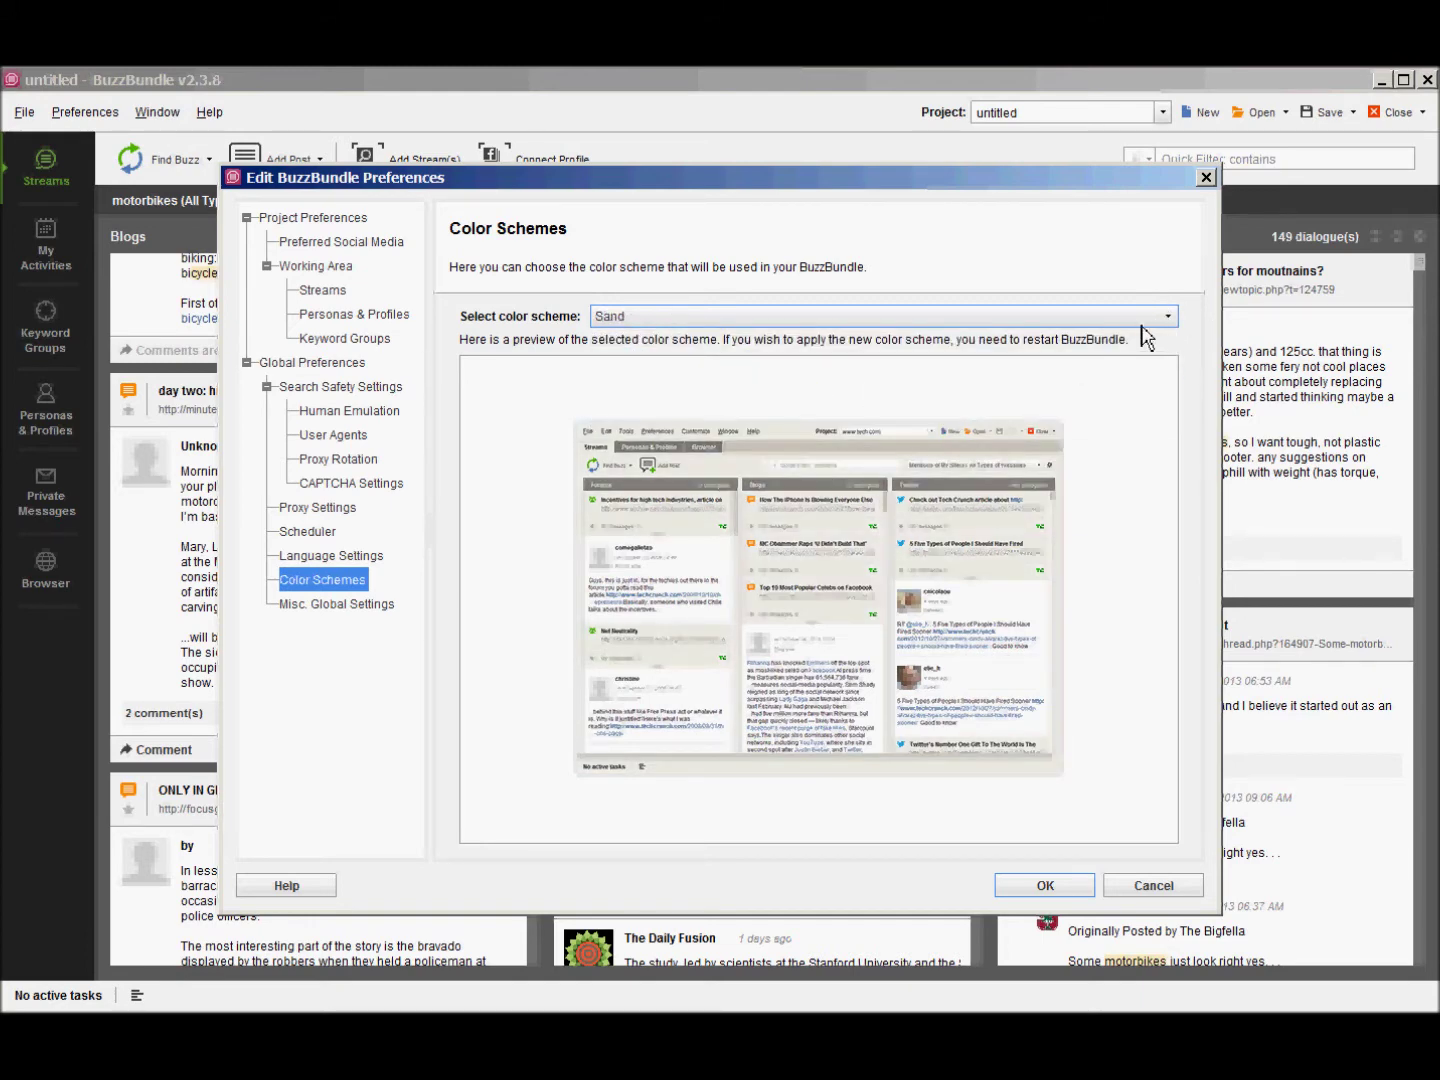
{"action": "left_click", "coordinate": [1160, 318]}
{"action": "left_click", "coordinate": [843, 360]}
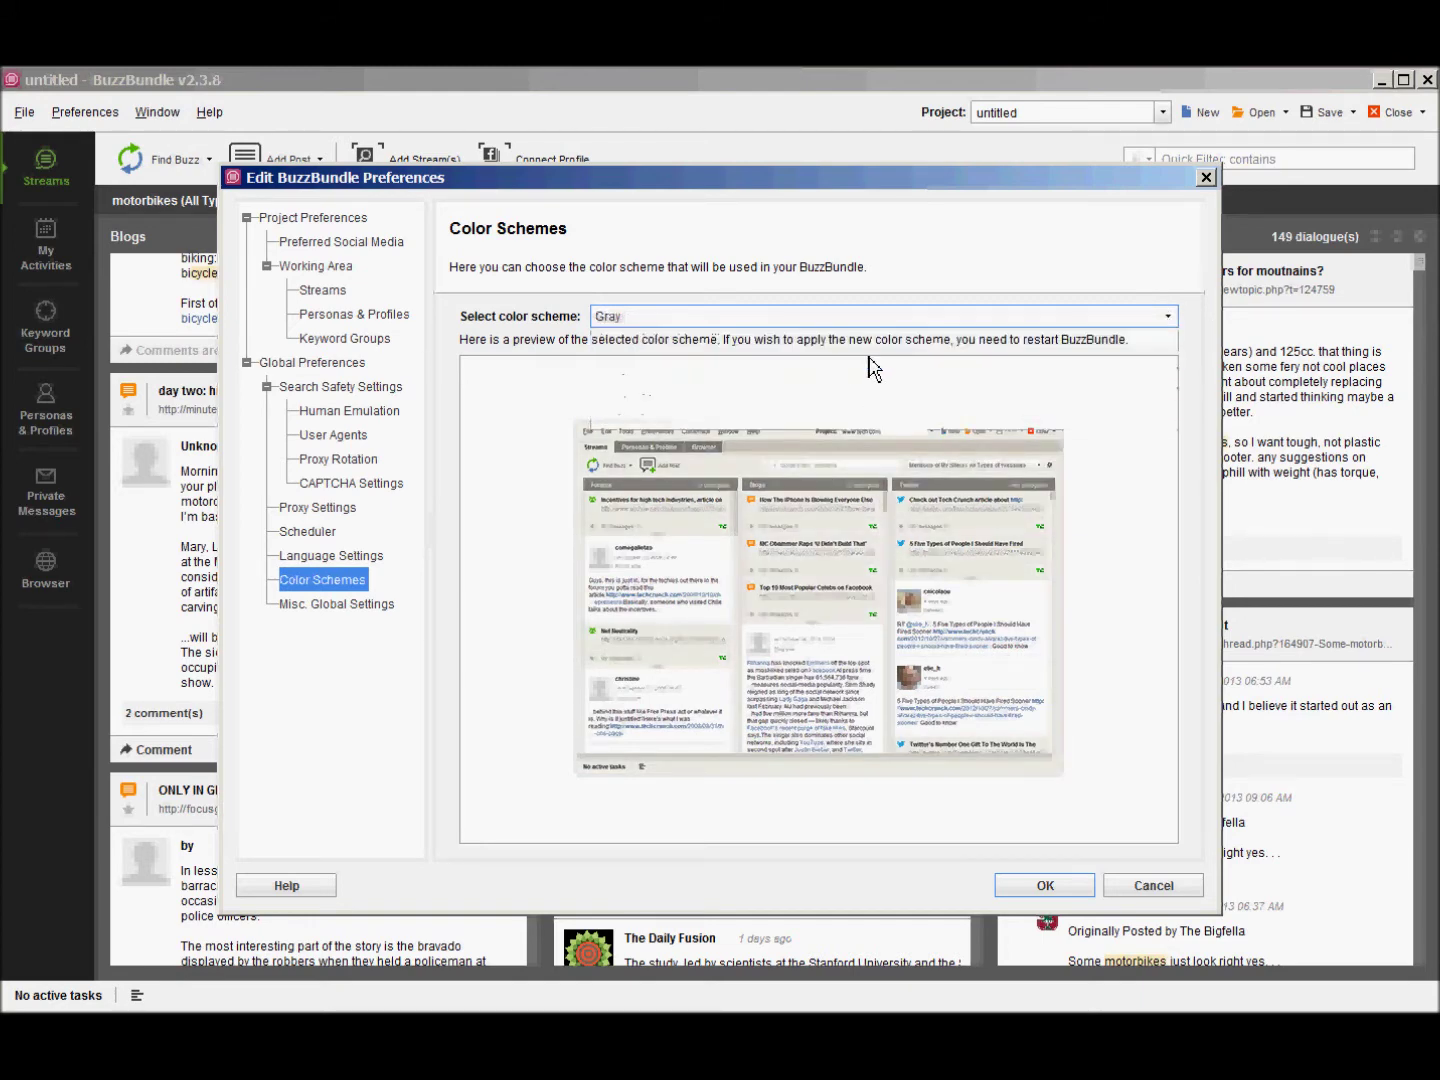
{"action": "left_click", "coordinate": [1162, 318]}
{"action": "left_click", "coordinate": [806, 386]}
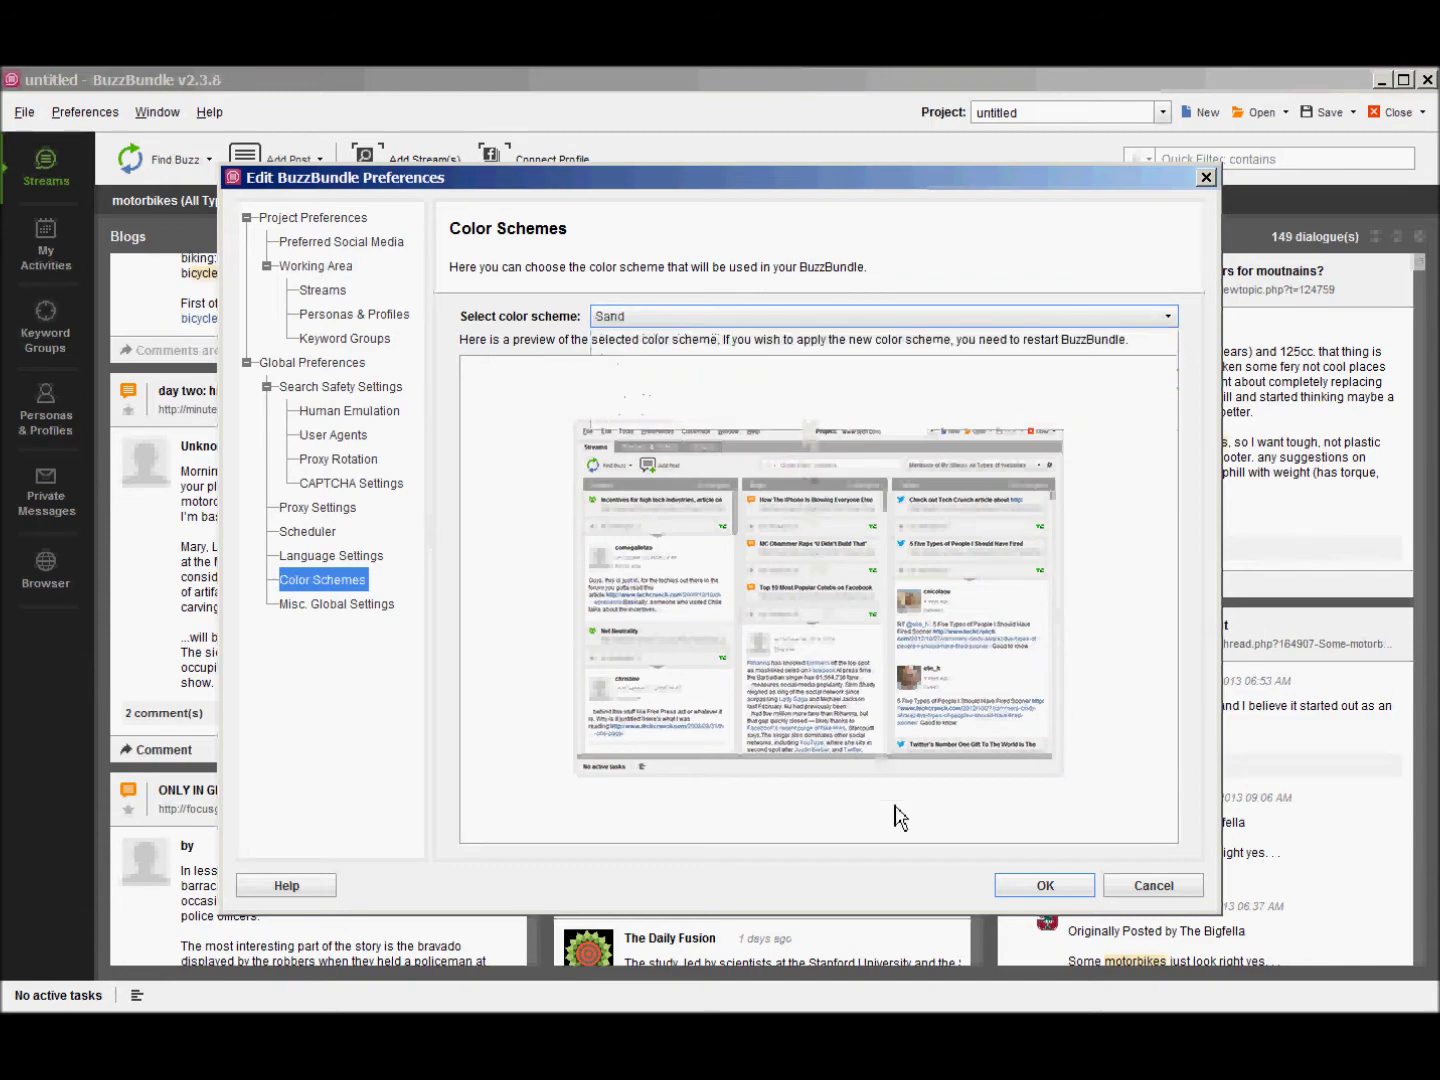
Save the preferences, acknowledge the restart notice and switch to the My Activities calendar
{"action": "left_click", "coordinate": [1045, 886]}
{"action": "left_click", "coordinate": [728, 575]}
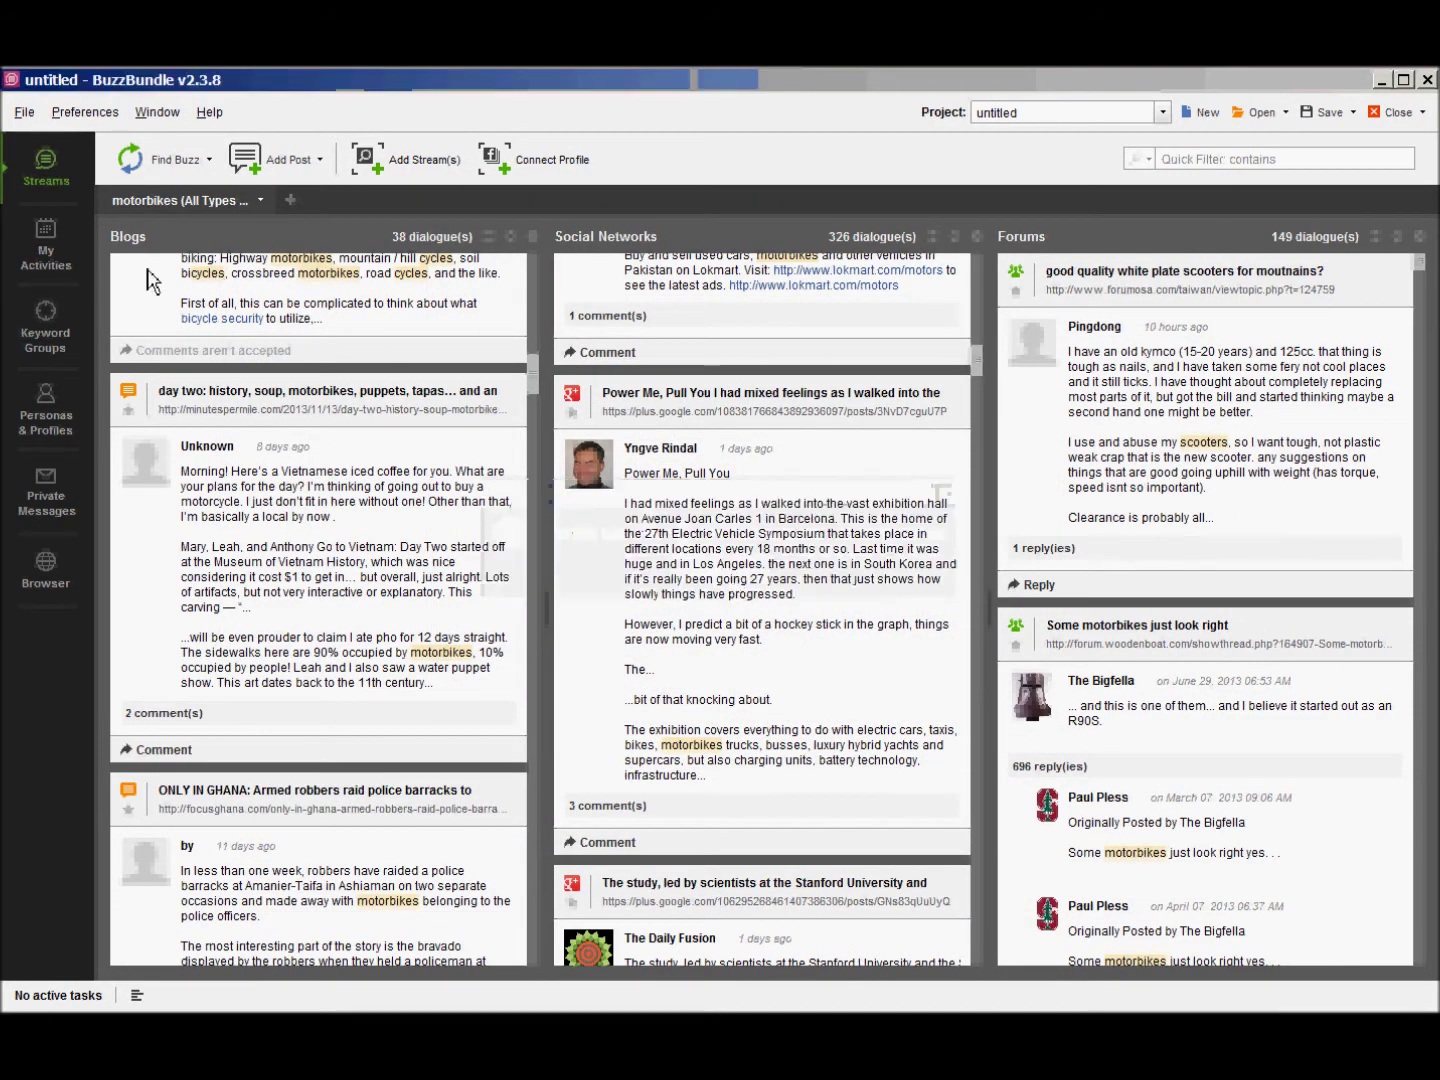
{"action": "left_click", "coordinate": [50, 243]}
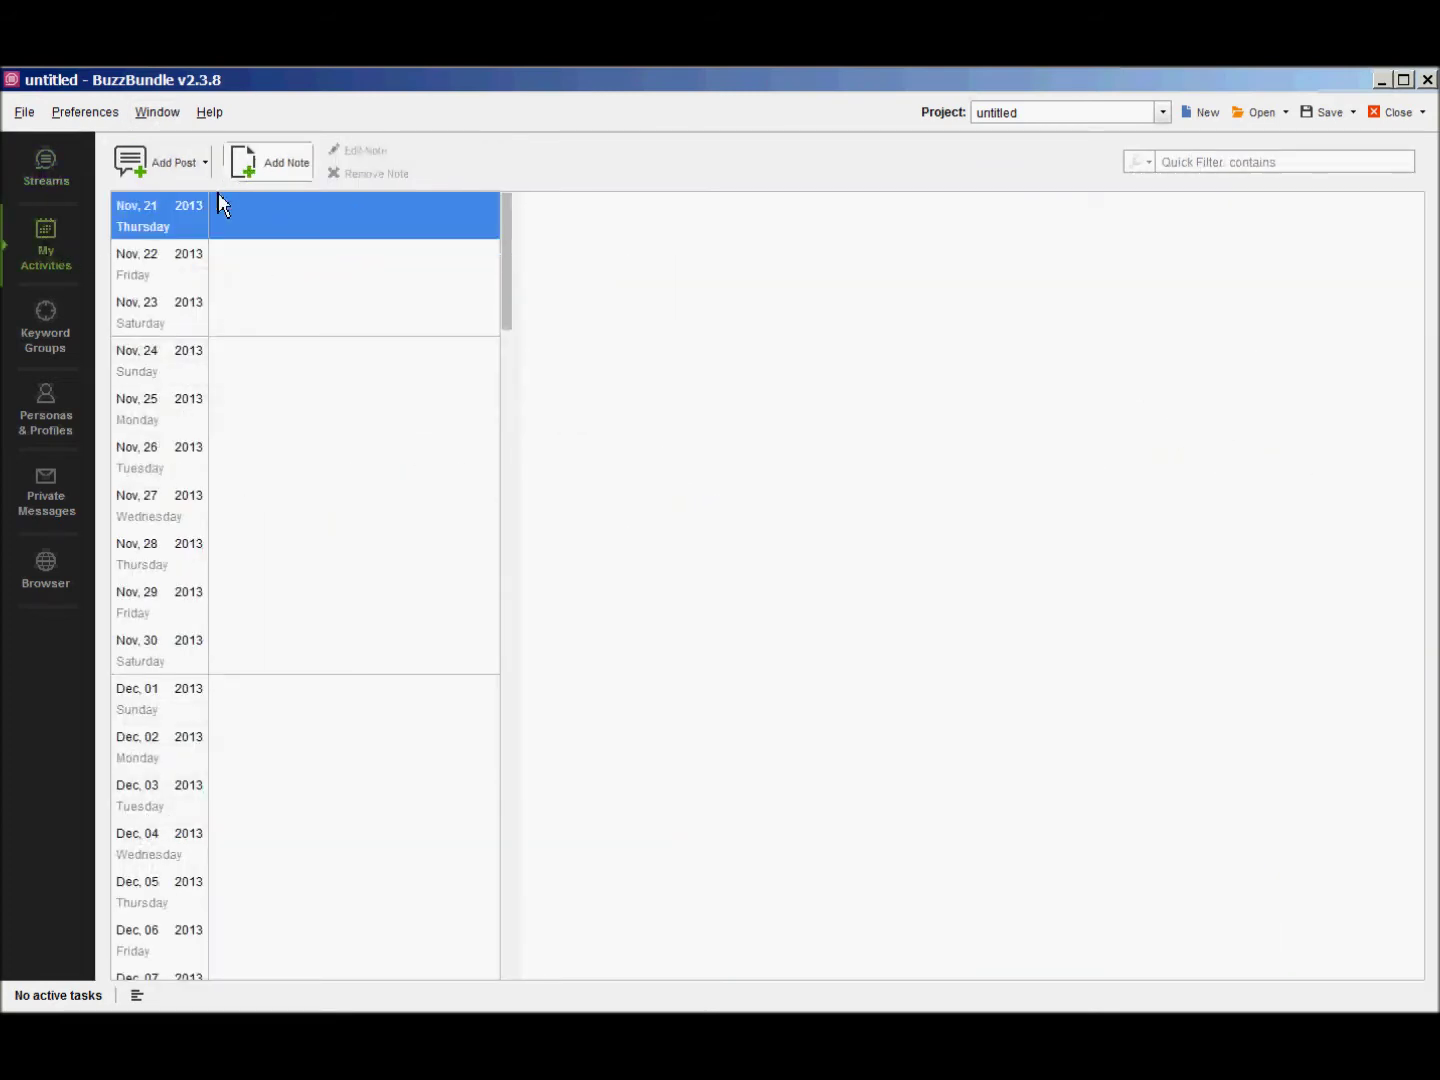
Scroll through the activity calendar dates, then show the empty Private Messages section
{"action": "mouse_move", "coordinate": [506, 247]}
{"action": "left_mouse_down"}
{"action": "mouse_move", "coordinate": [514, 420]}
{"action": "mouse_move", "coordinate": [492, 877]}
{"action": "mouse_move", "coordinate": [498, 215]}
{"action": "left_mouse_up"}
{"action": "left_click", "coordinate": [517, 521]}
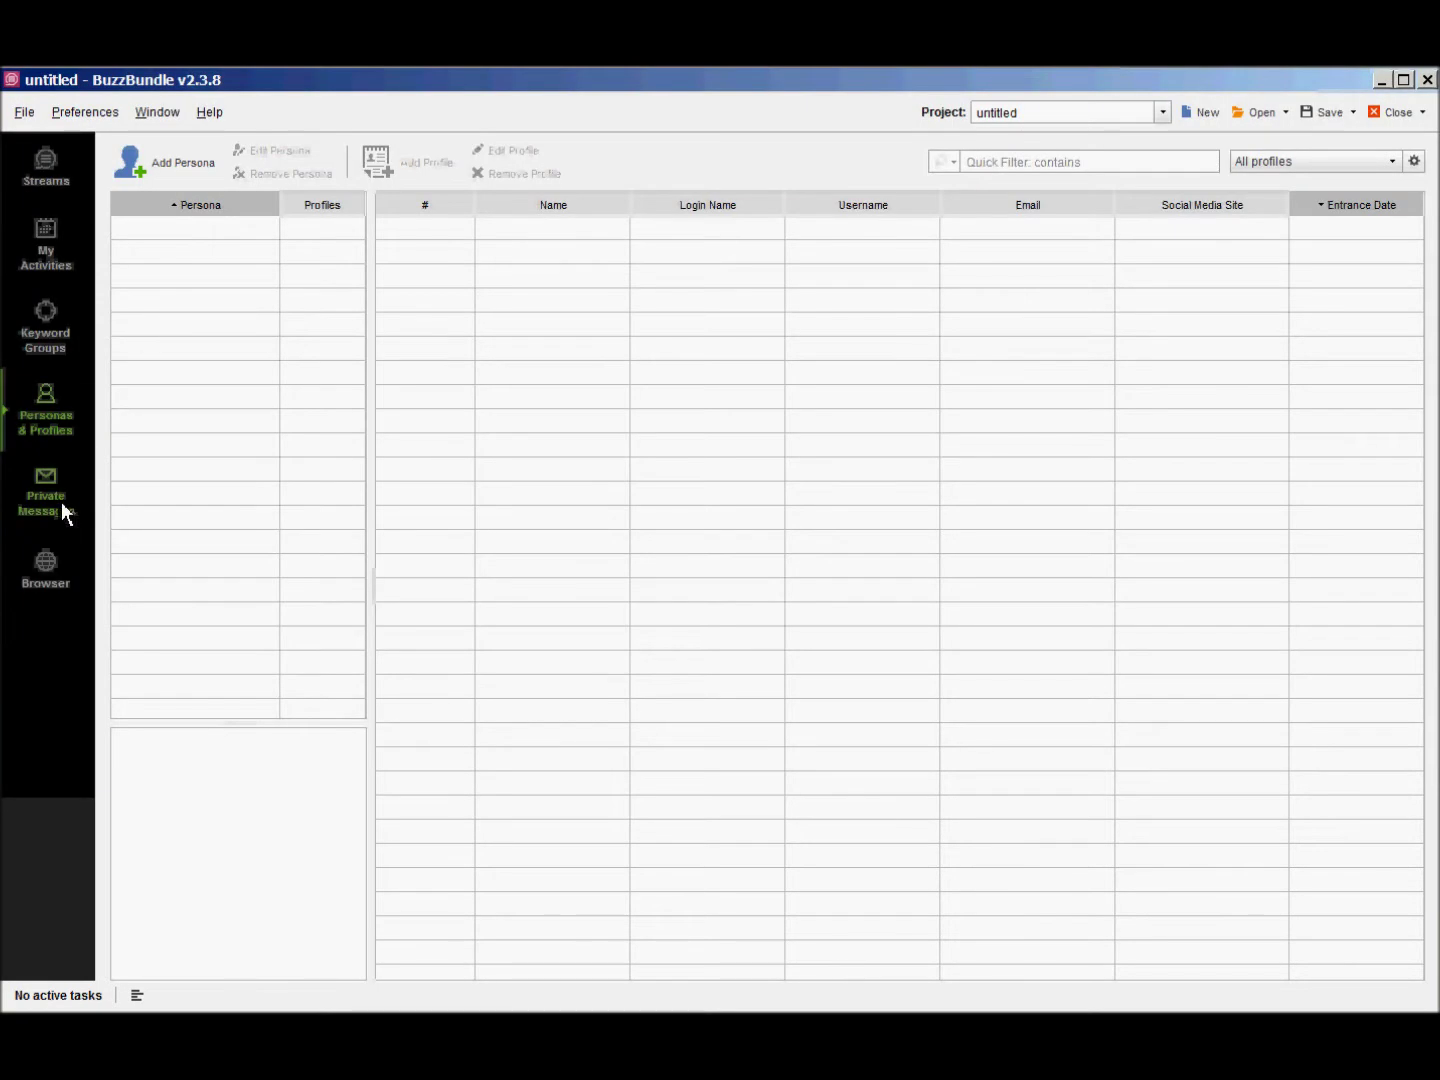
{"action": "left_click", "coordinate": [56, 502]}
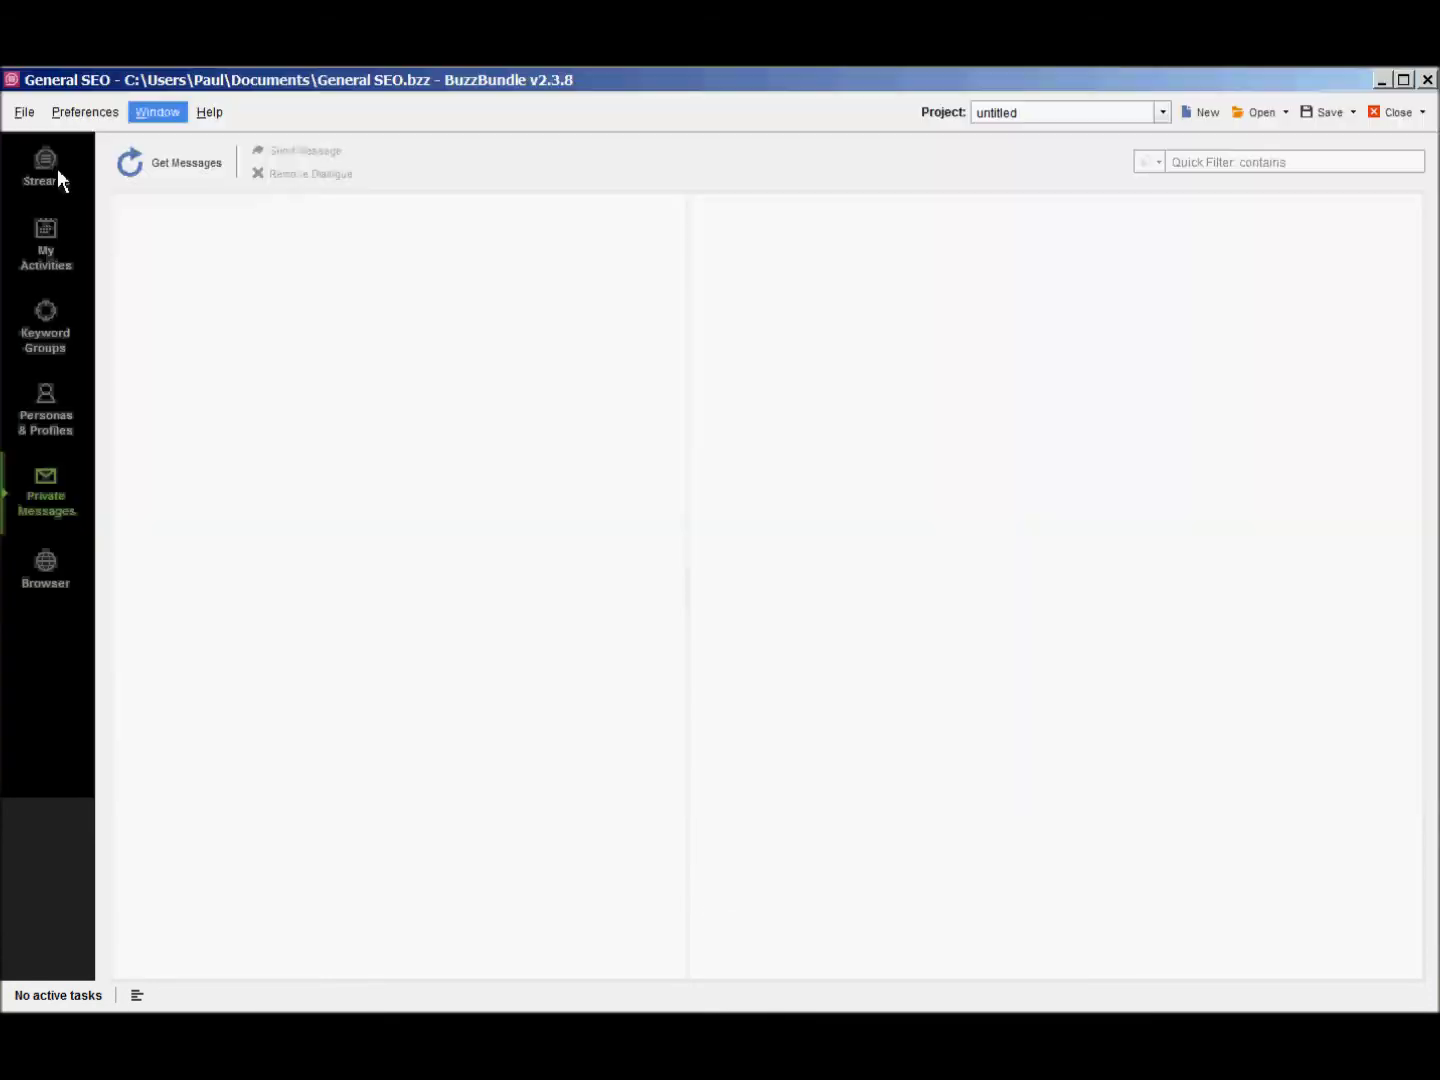
Return to the General SEO streams and scroll the SEO (Social Networks) column
{"action": "left_click", "coordinate": [58, 177]}
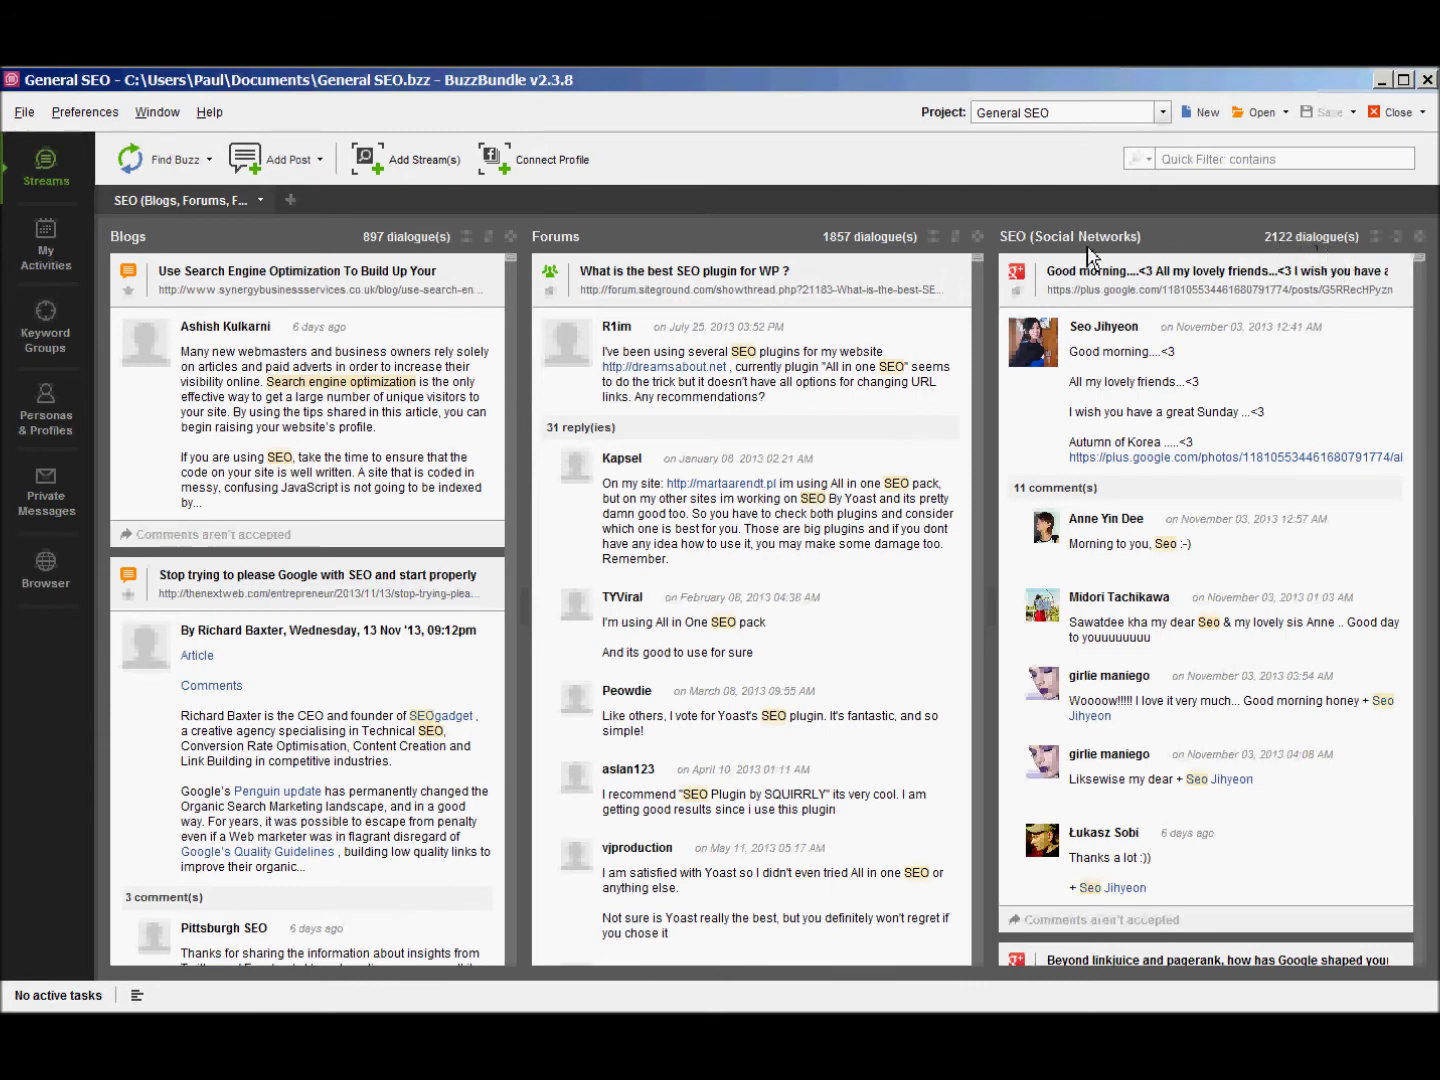
{"action": "left_click_drag", "start_coordinate": [1418, 266], "coordinate": [1427, 528]}
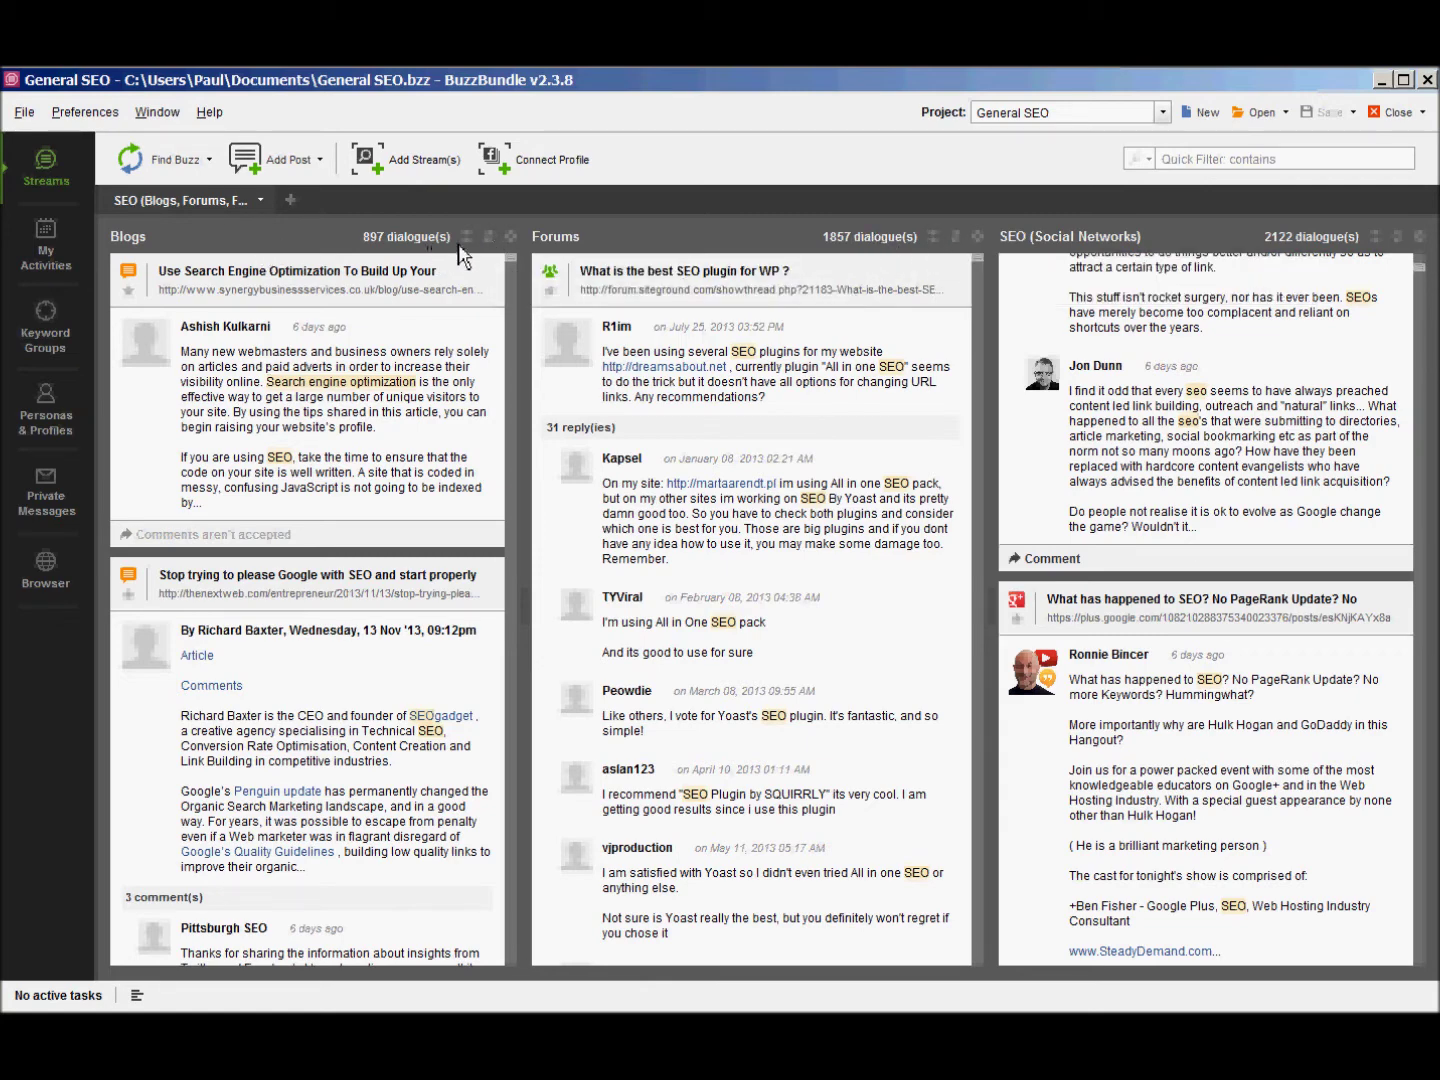
Refresh the streams and load the 72 new posts into SEO (Social Networks), now 2126 dialogues
{"action": "left_click", "coordinate": [488, 237]}
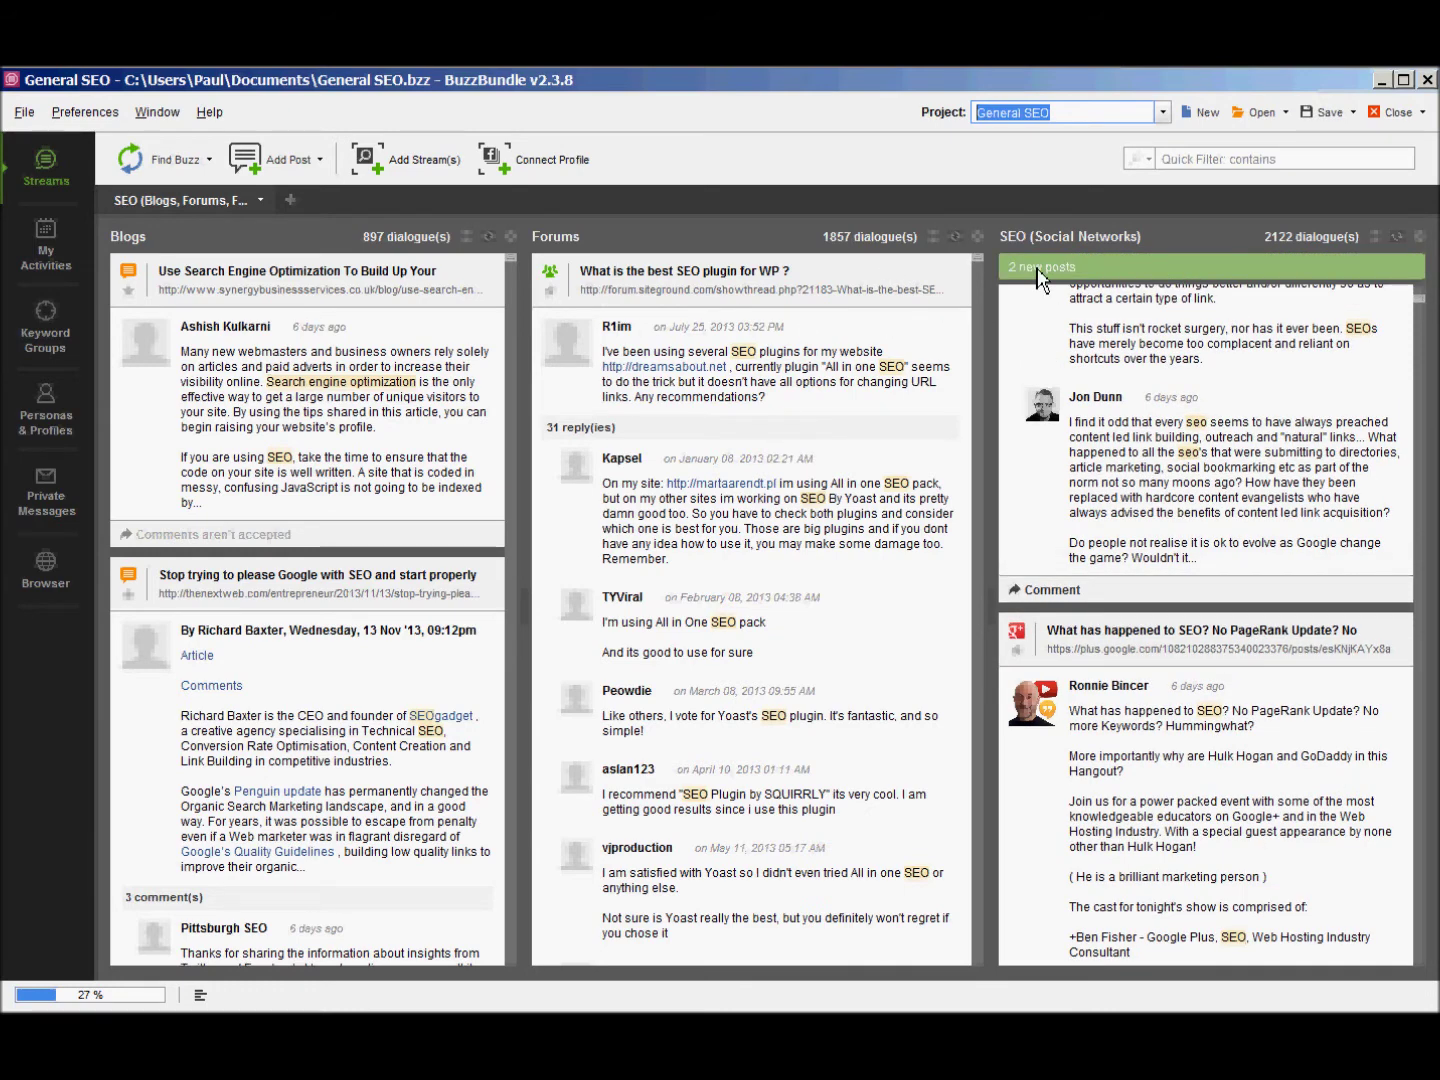
{"action": "left_click", "coordinate": [1153, 285]}
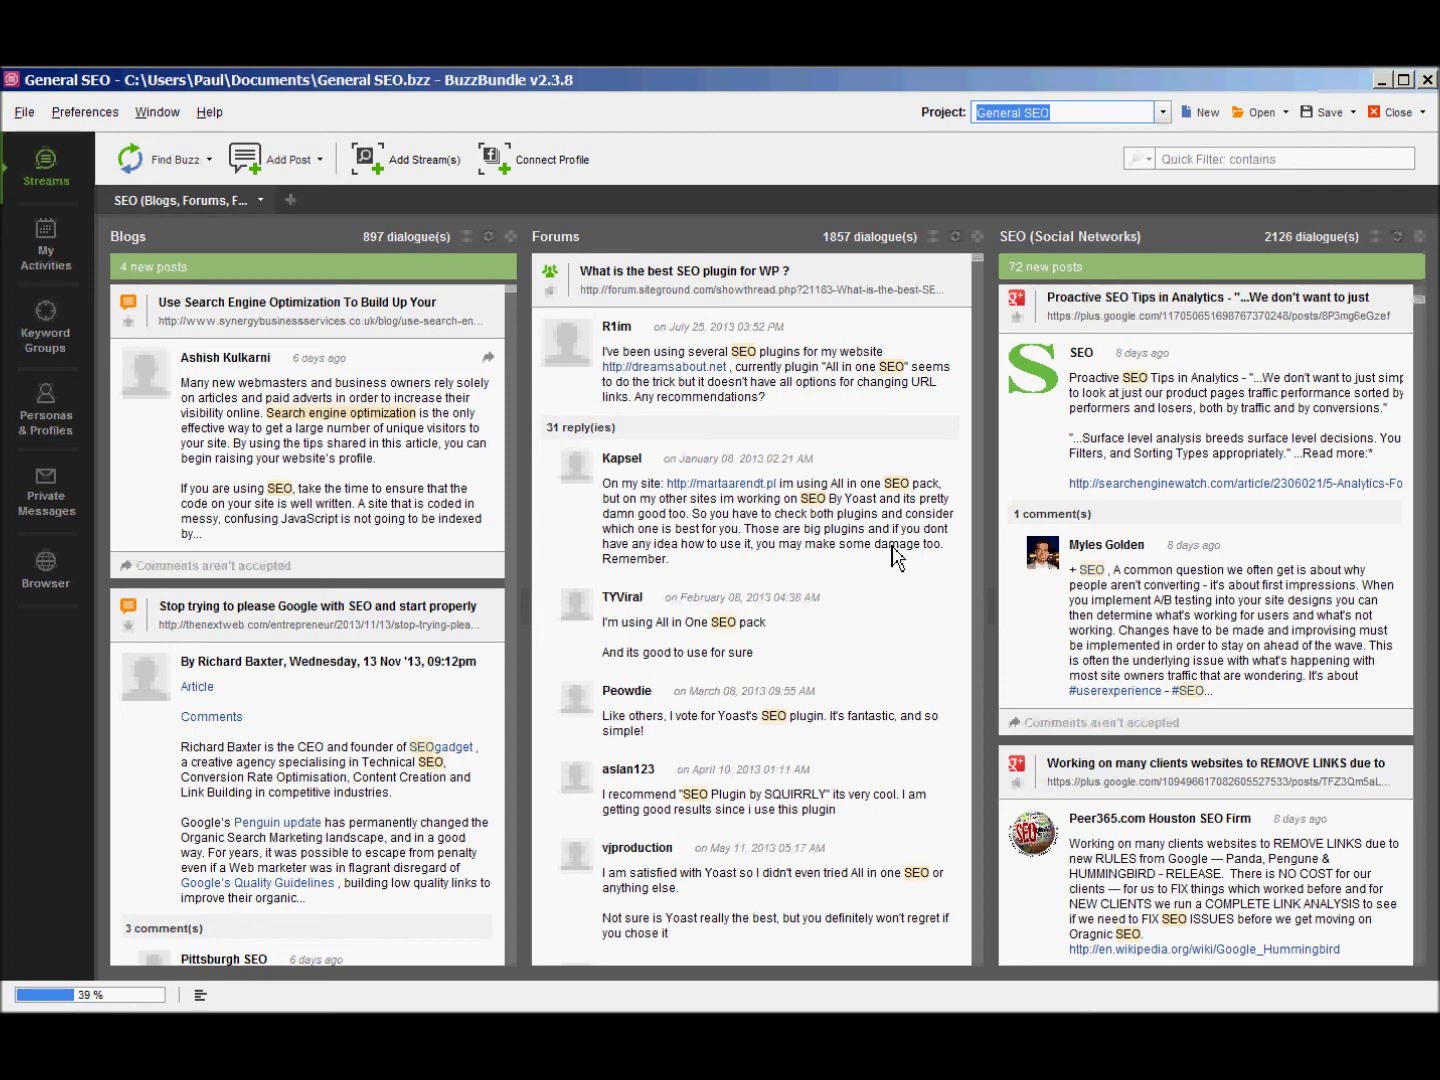
Open the list of saved projects with Alt+Down
{"action": "key", "text": "alt+Down"}
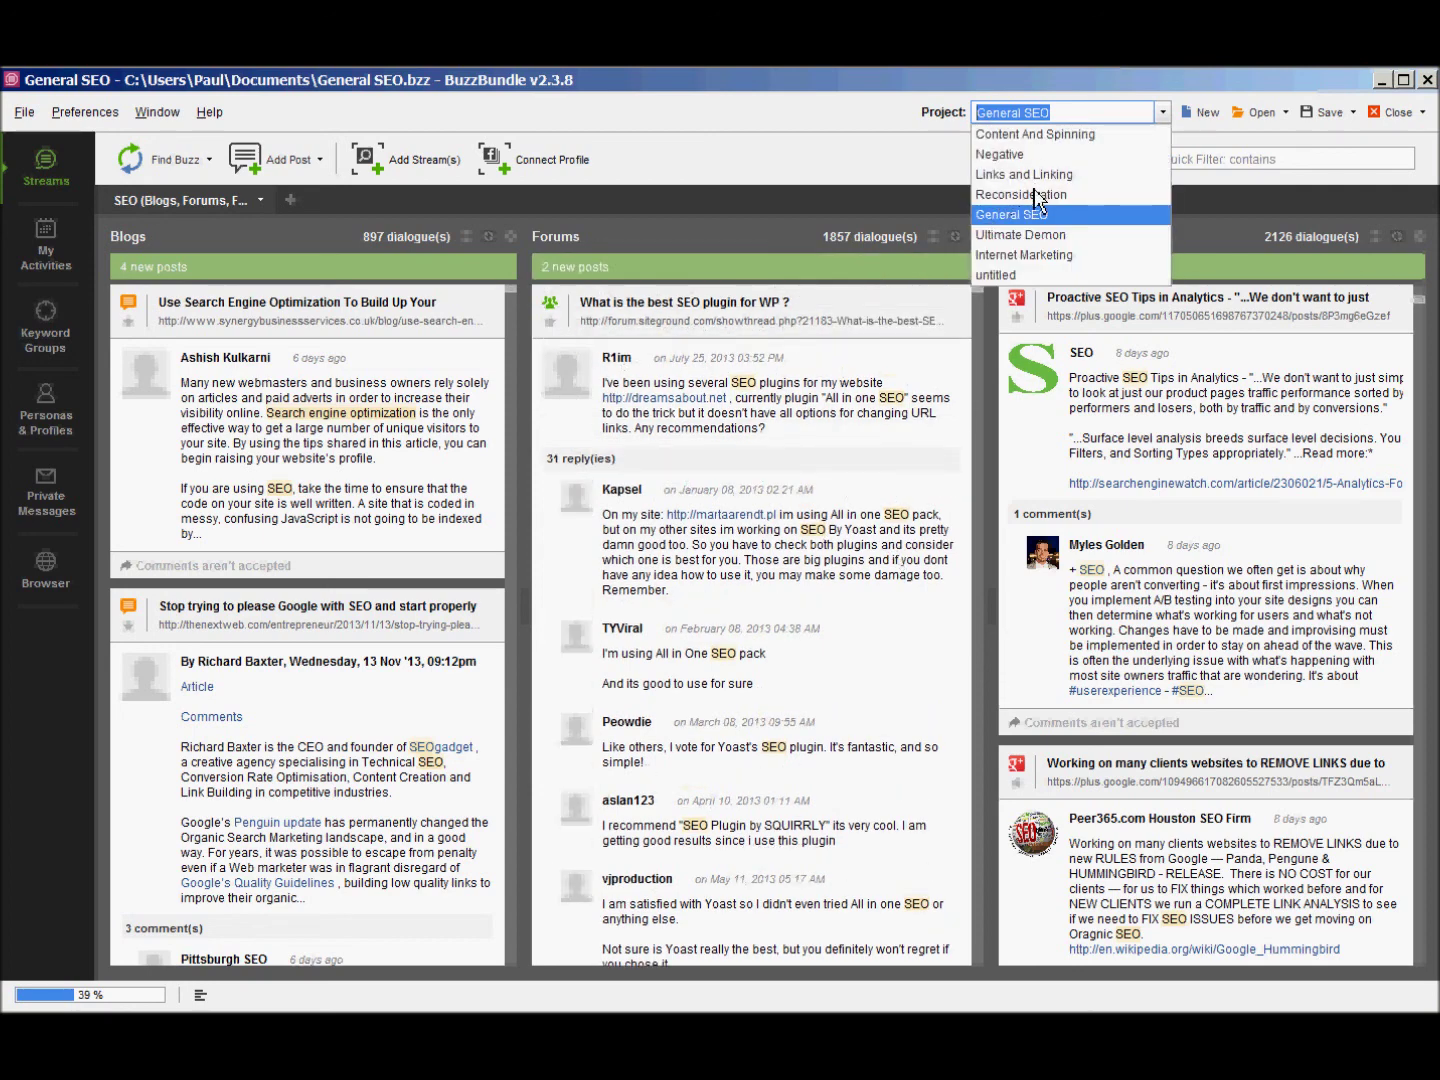